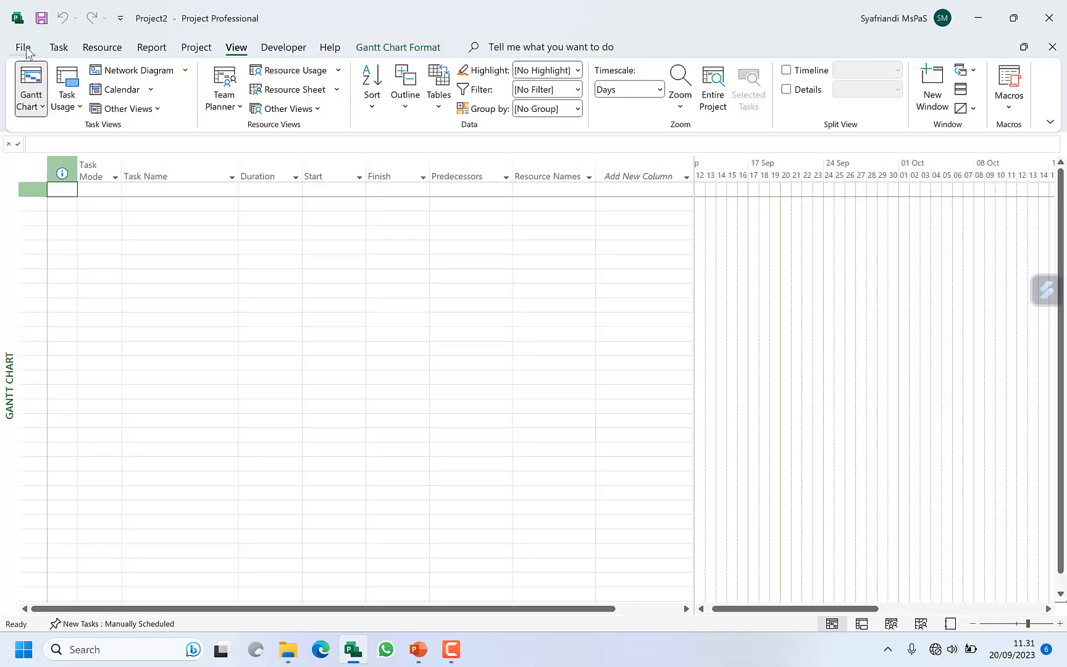
Step: Open the ribbon customization options and start importing a customization file
left_click(25, 48)
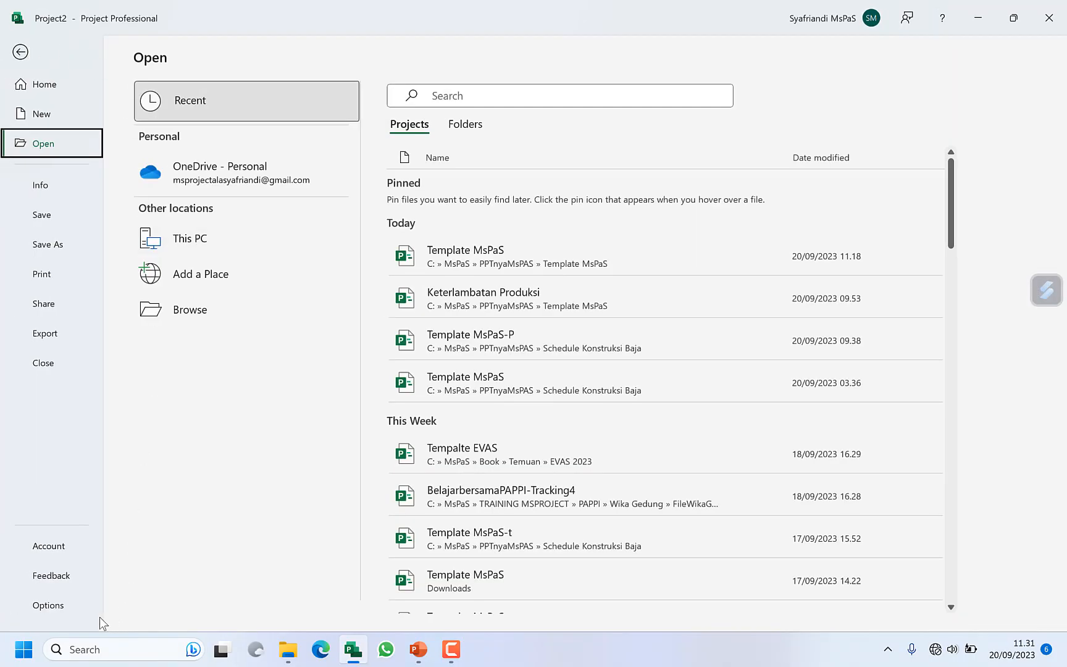
left_click(48, 605)
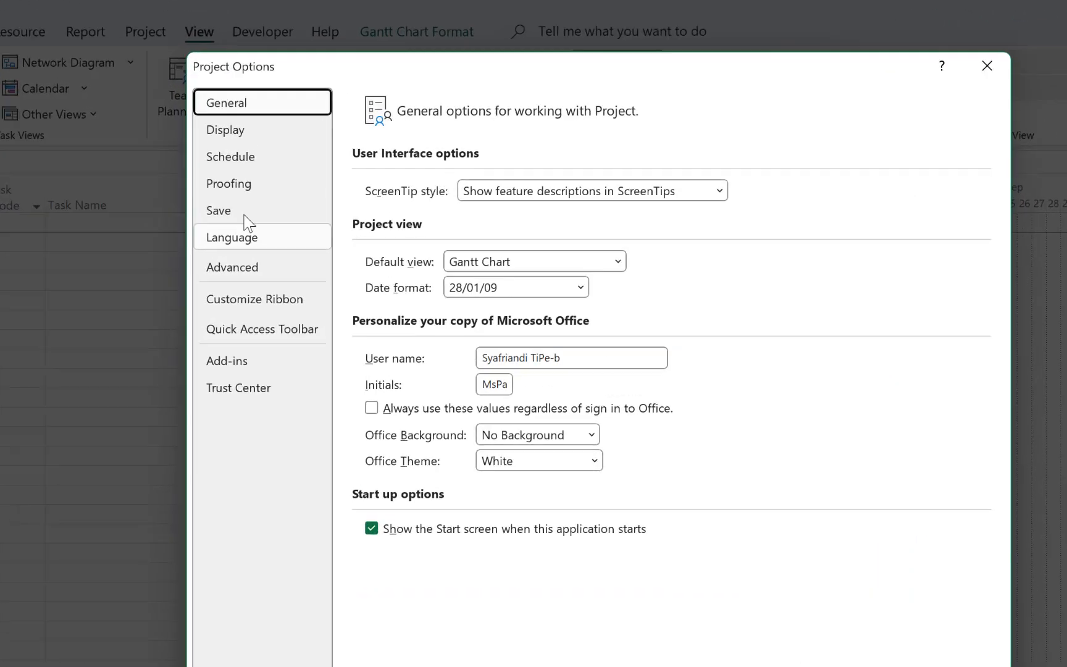
left_click(145, 488)
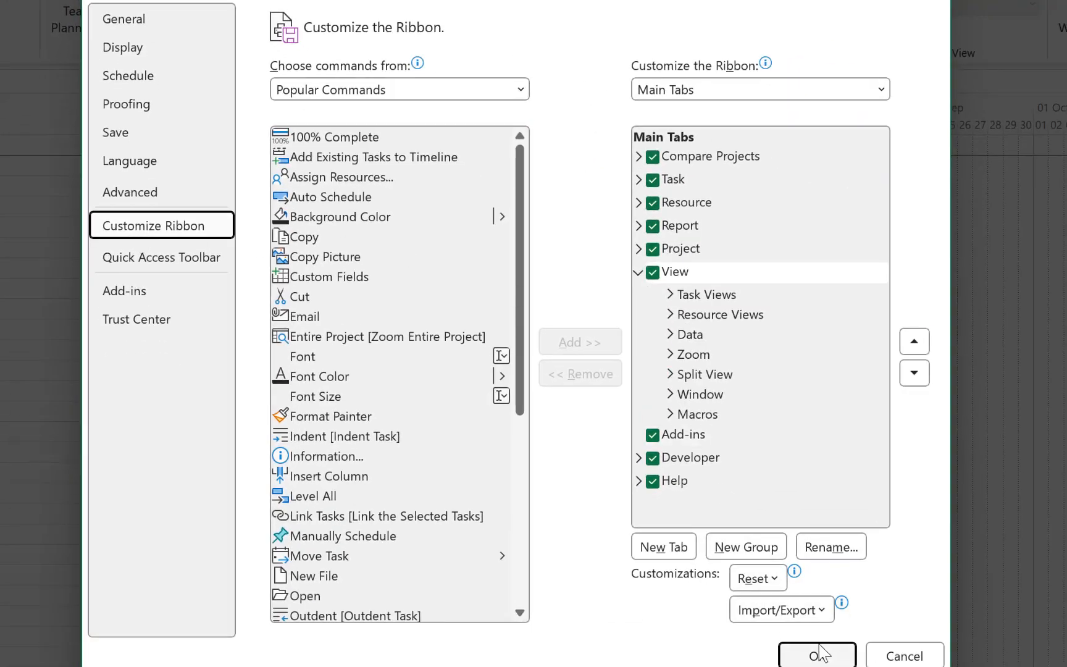
left_click(796, 611)
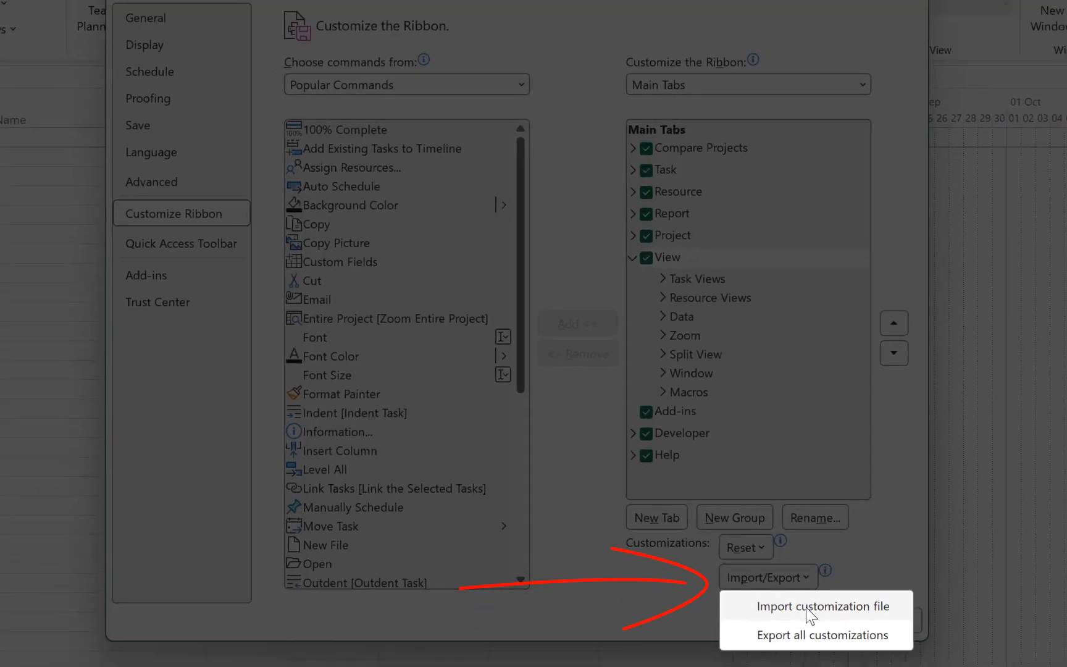
left_click(821, 642)
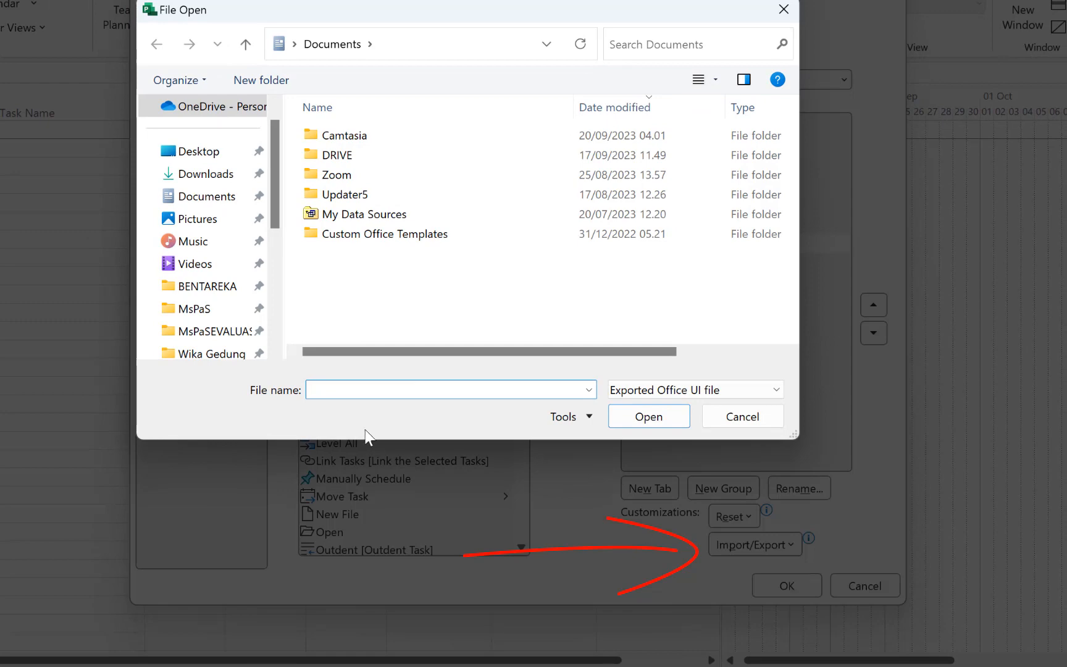
Step: Import MsPaS.exportedUI from the PPTnyaMsPAS > Template MsPaS folder, replace all existing ribbon and Quick Access customizations, and apply the options
scroll(277, 211, "down", 4)
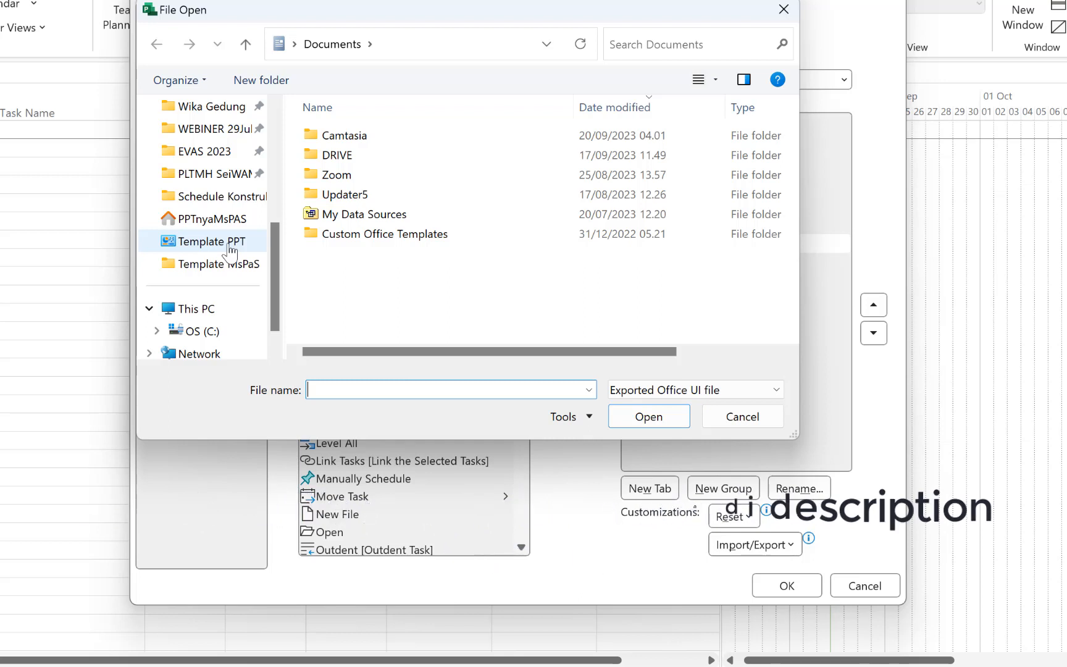
left_click(241, 221)
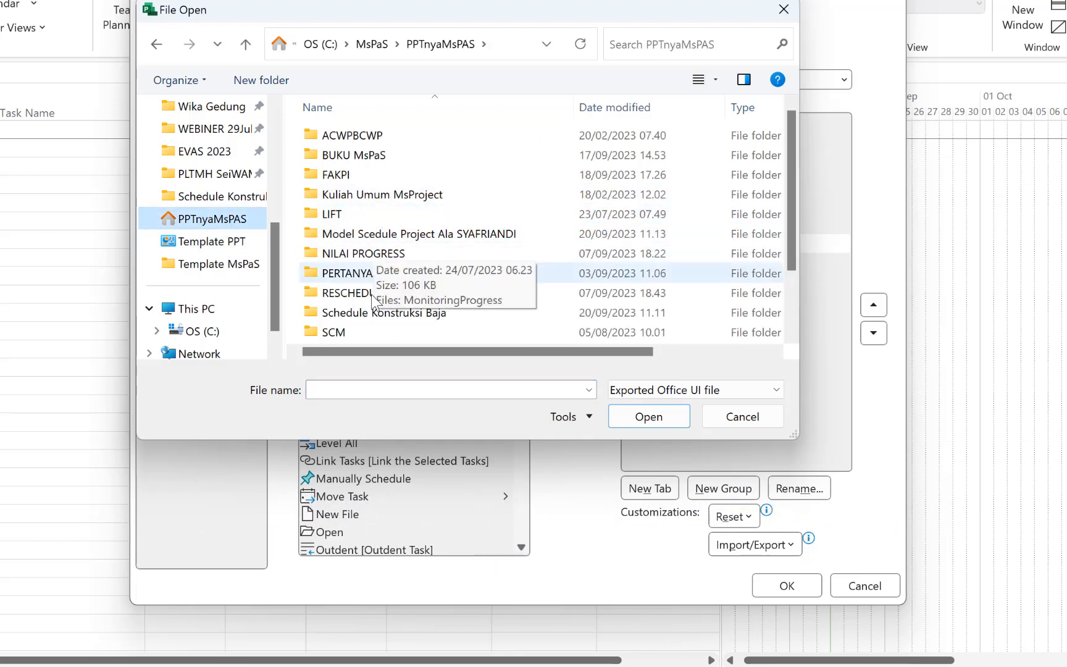
scroll(370, 303, "down", 2)
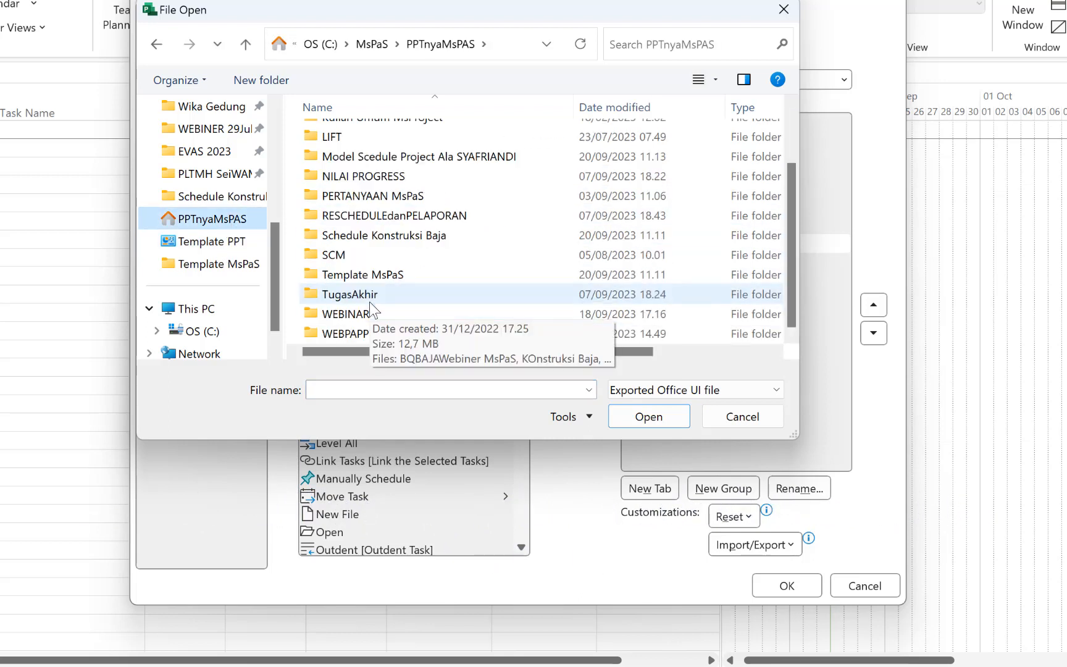
double_click(374, 277)
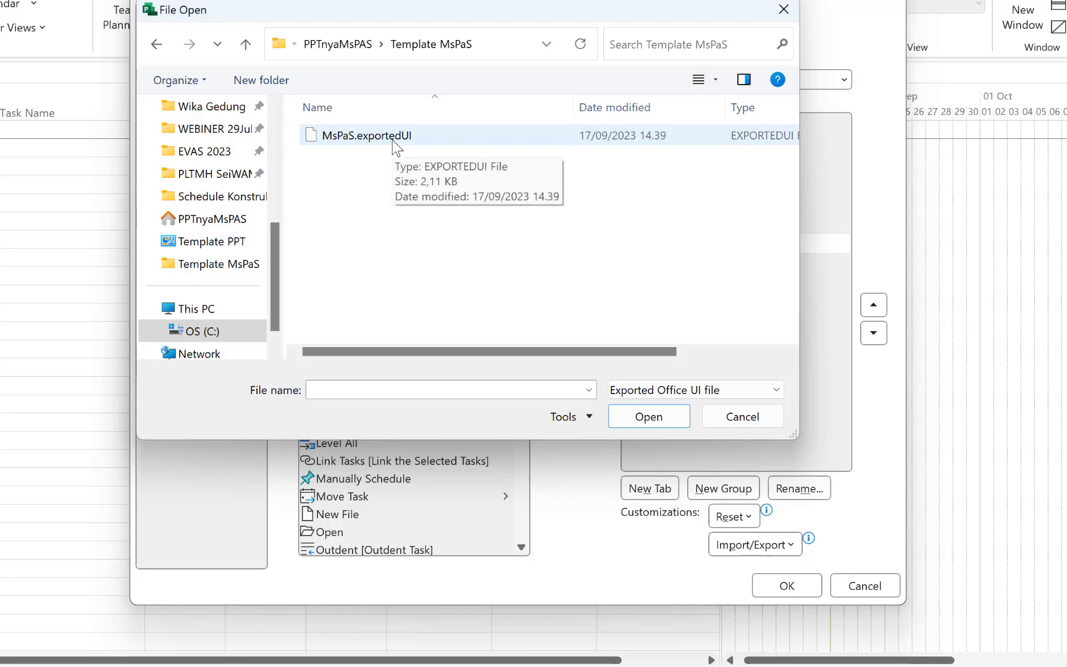
left_click(377, 139)
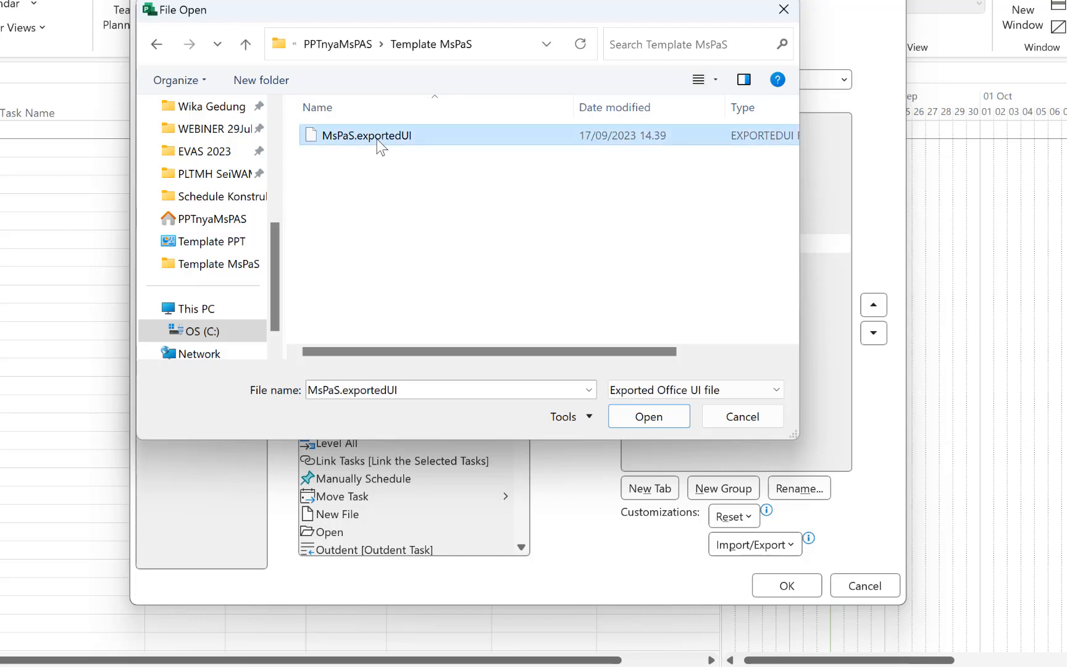
left_click(640, 424)
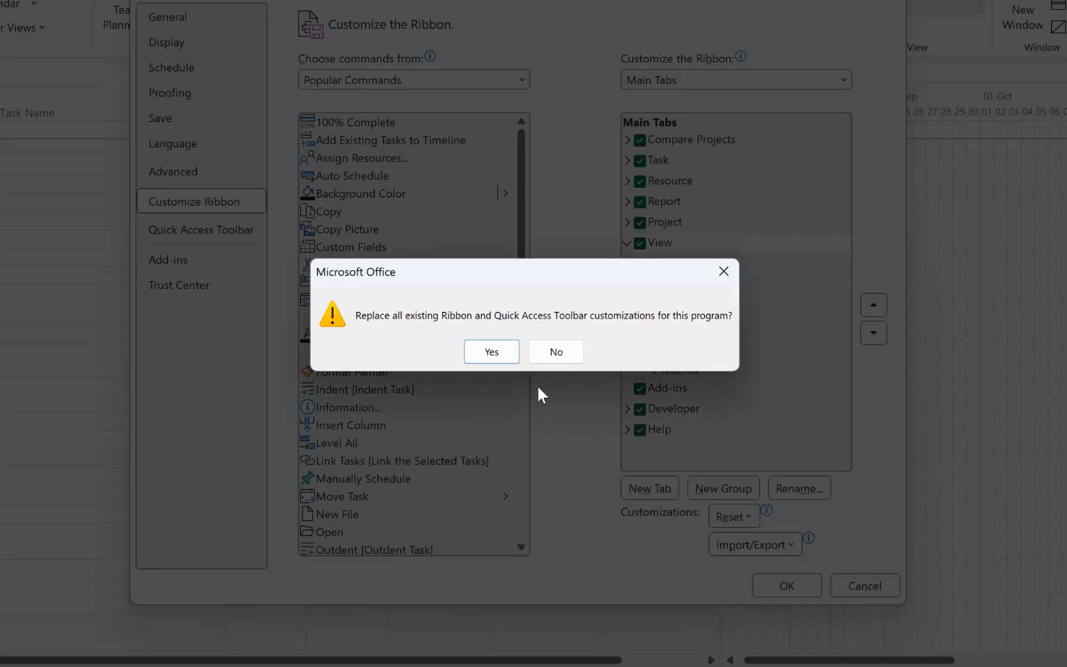
left_click(492, 352)
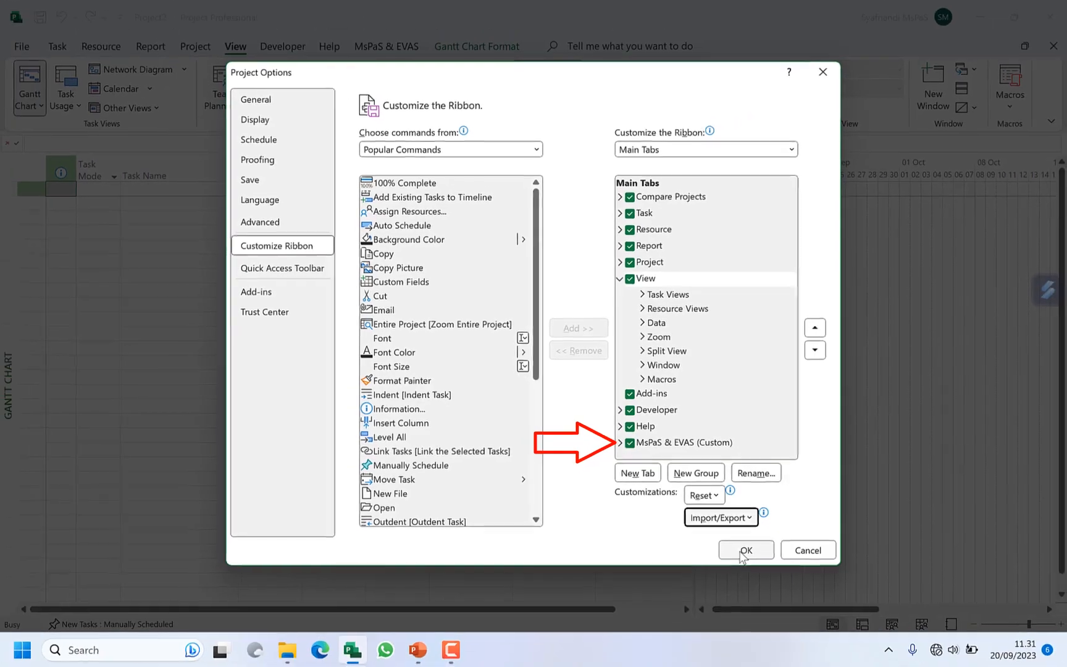
left_click(786, 586)
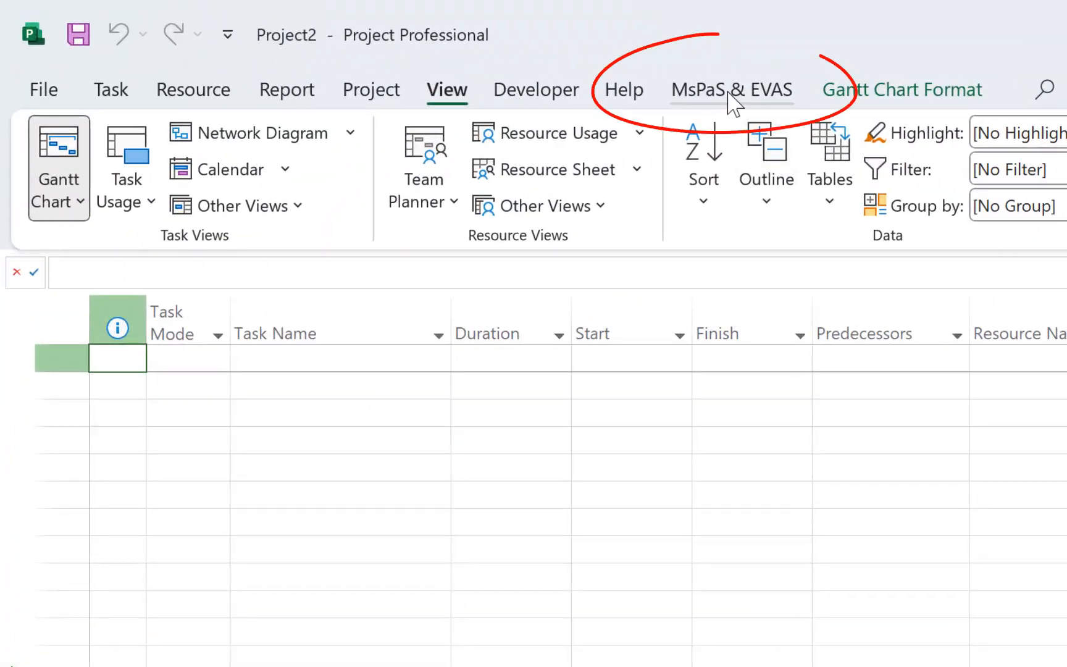
Step: Examine the imported MsPaS & EVAS commands and the list of available tables for the blank project
left_click(729, 93)
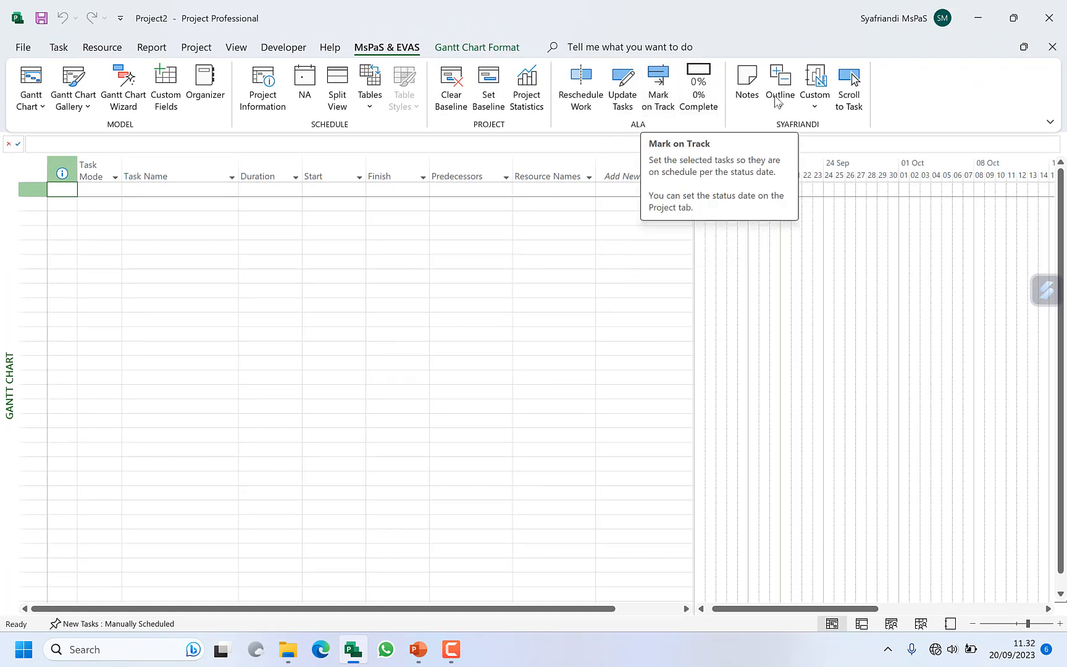
left_click(233, 49)
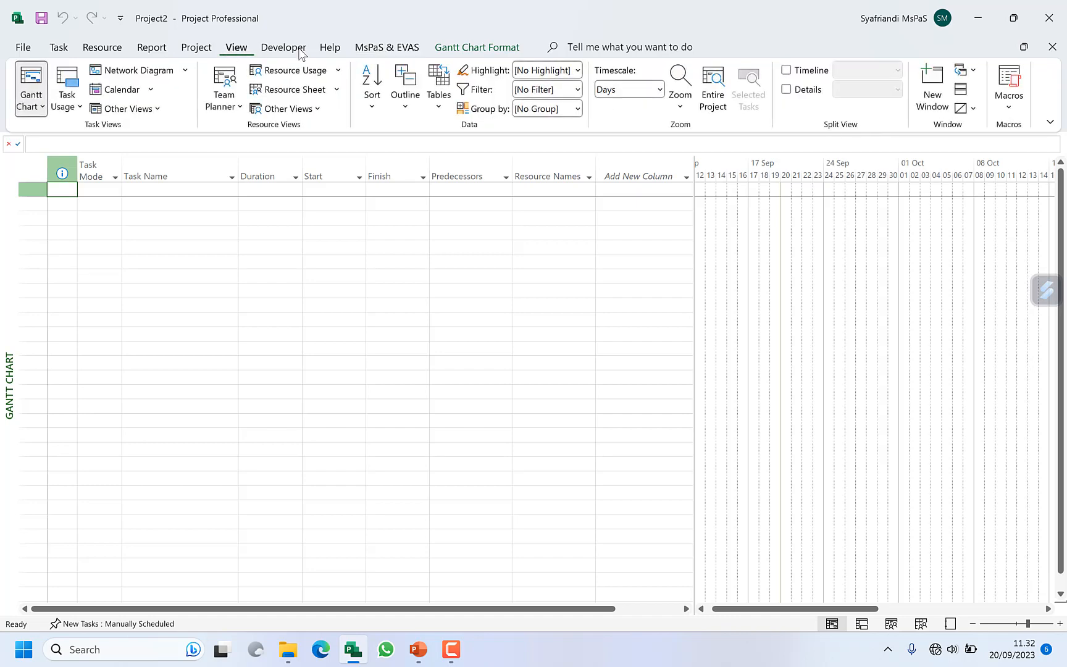
left_click(439, 104)
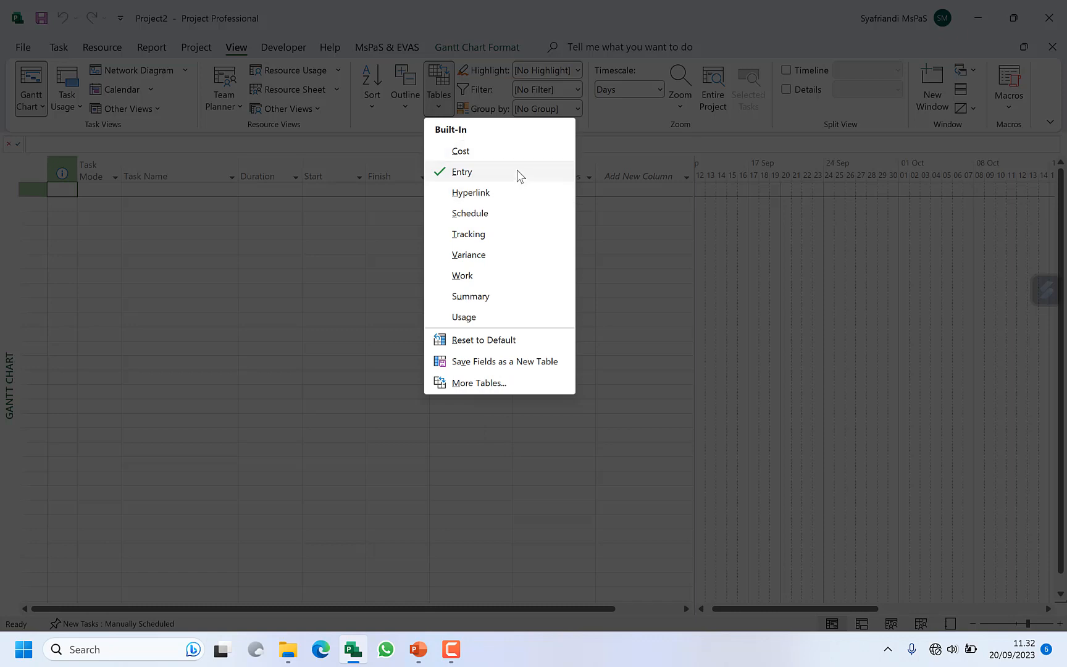
left_click(358, 215)
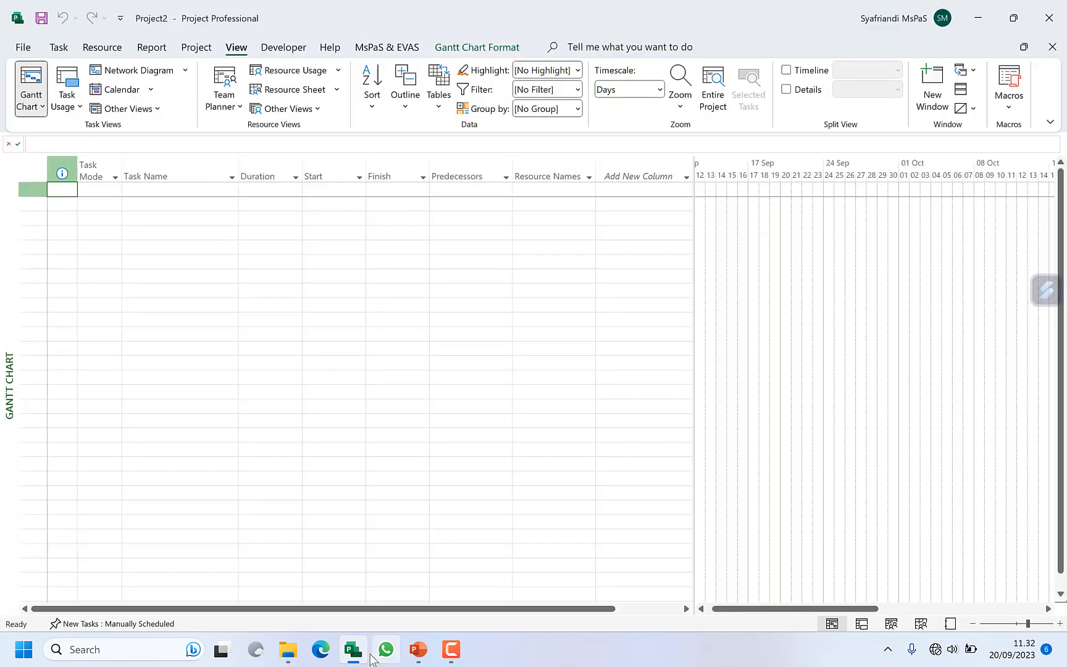
Step: Open the Template MsPaS project from File Explorer and save it as Keterlambatan Produksi, replacing the existing file
left_click(287, 648)
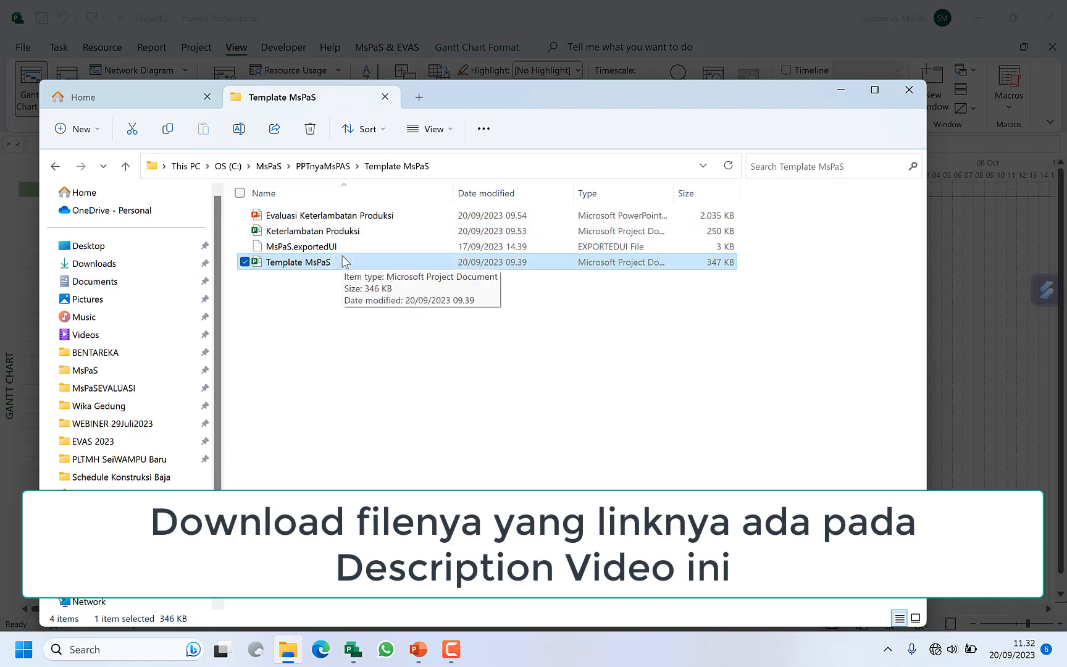
left_click(309, 337)
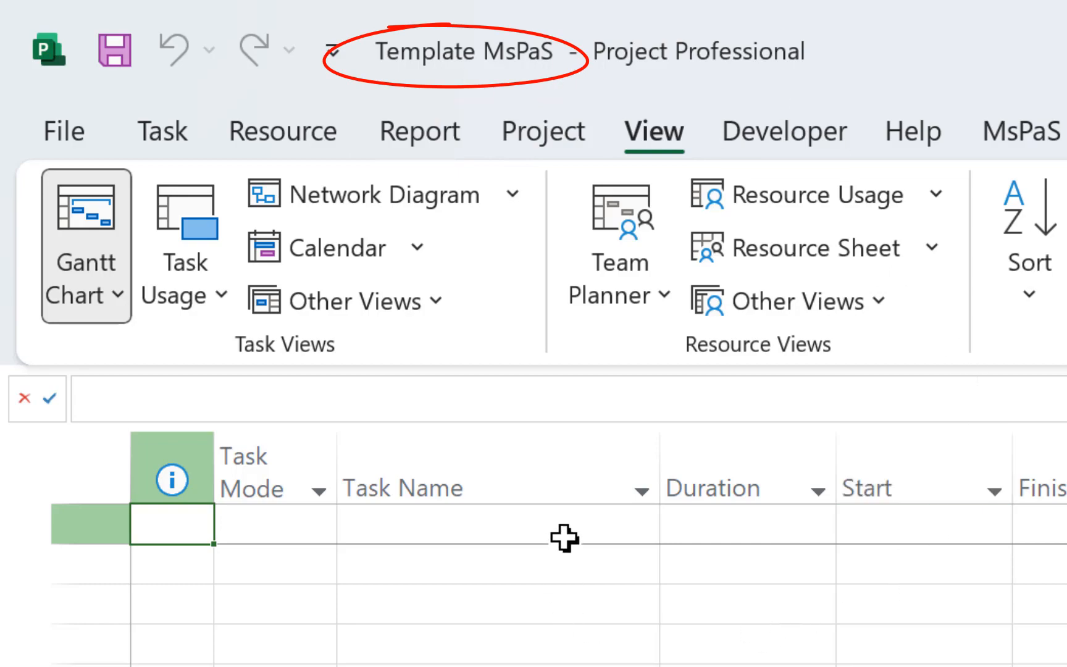
key("alt+f")
key("a")
key("o")
left_click(226, 114)
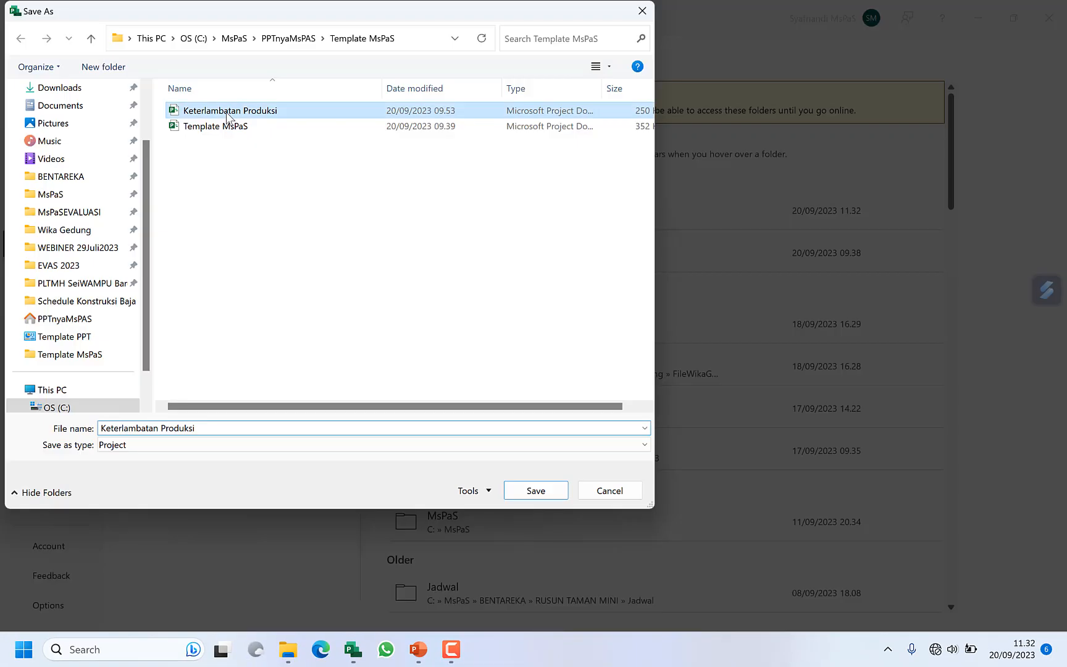
key("Return")
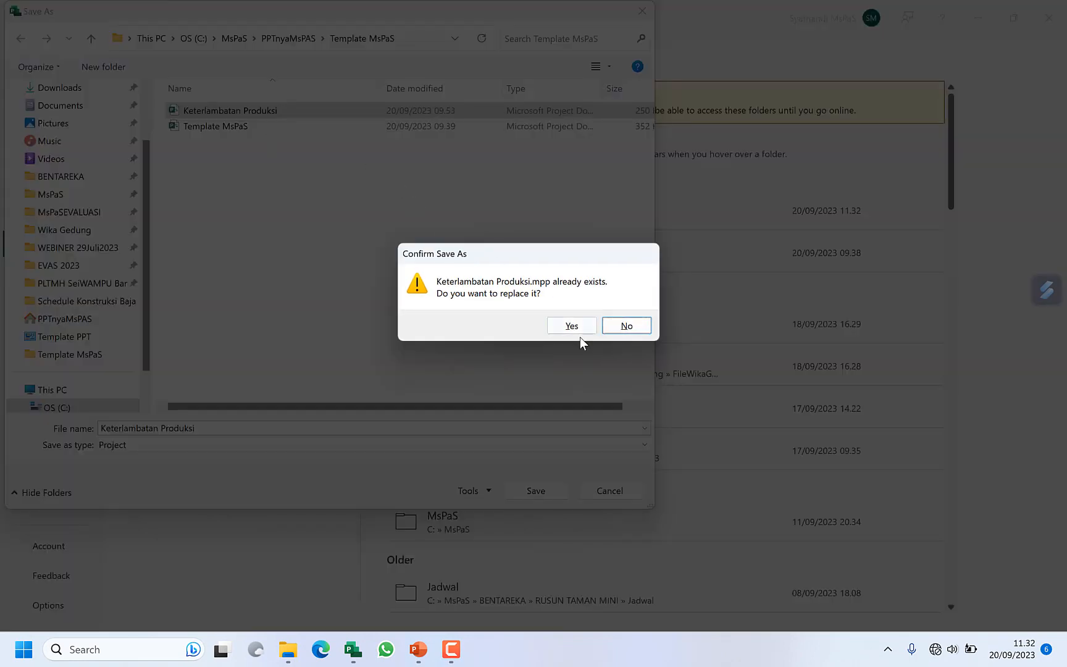
left_click(573, 327)
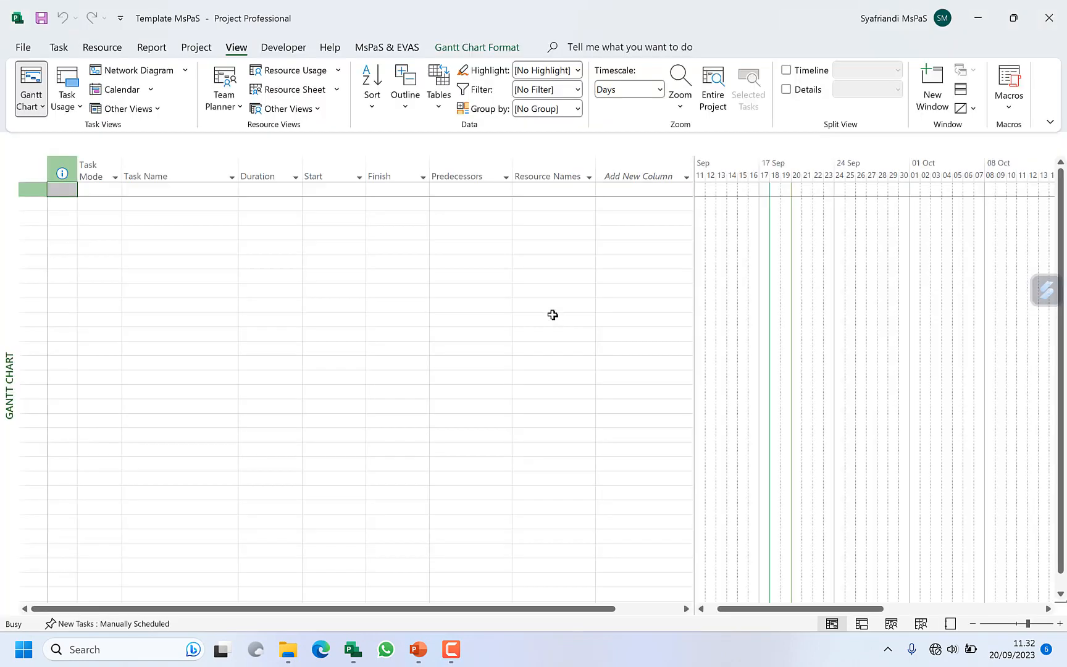
Step: Apply the custom RAB table to the Gantt Chart's task sheet
left_click(208, 192)
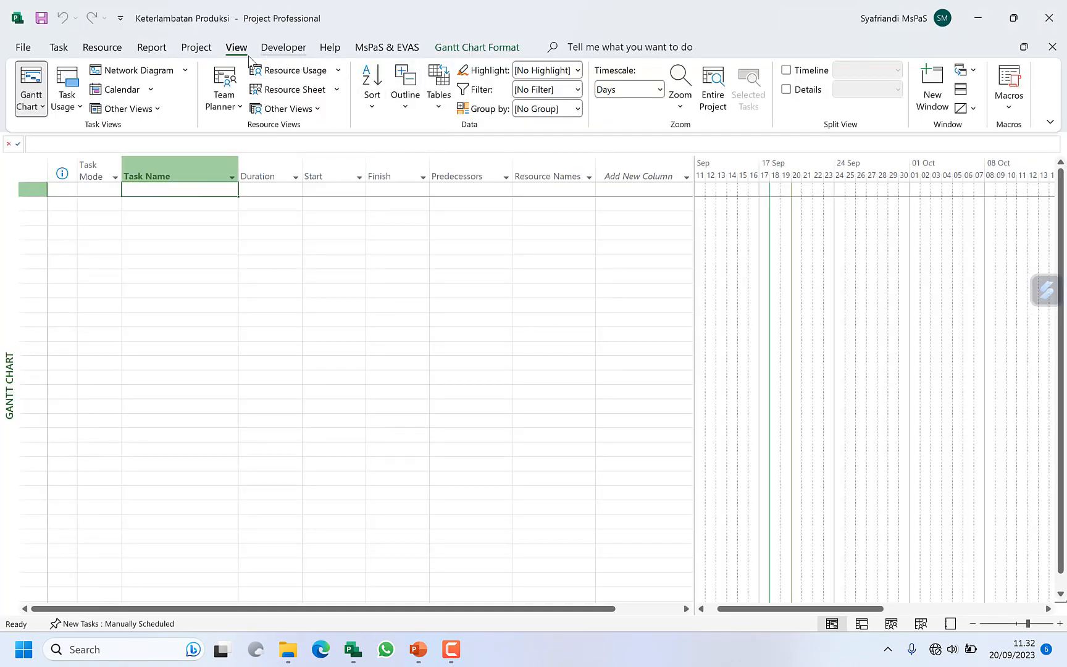
left_click(438, 92)
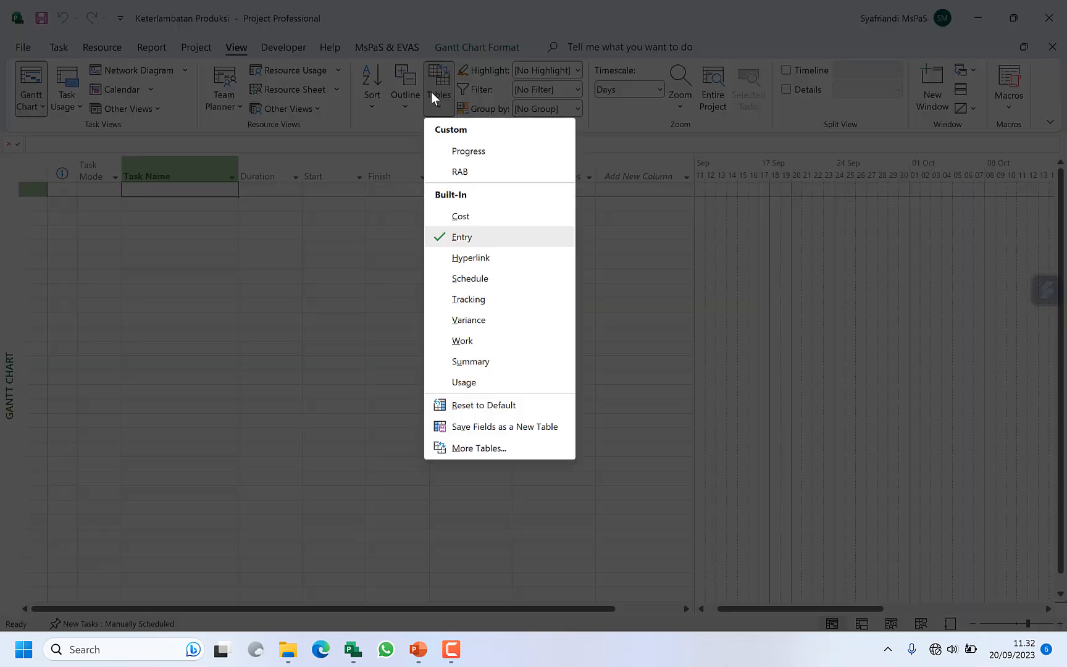
left_click(460, 172)
Step: Add a first task named "a" with VOLUME 123 and a unit price (Hrg Stn) of Rp1.200
type("a")
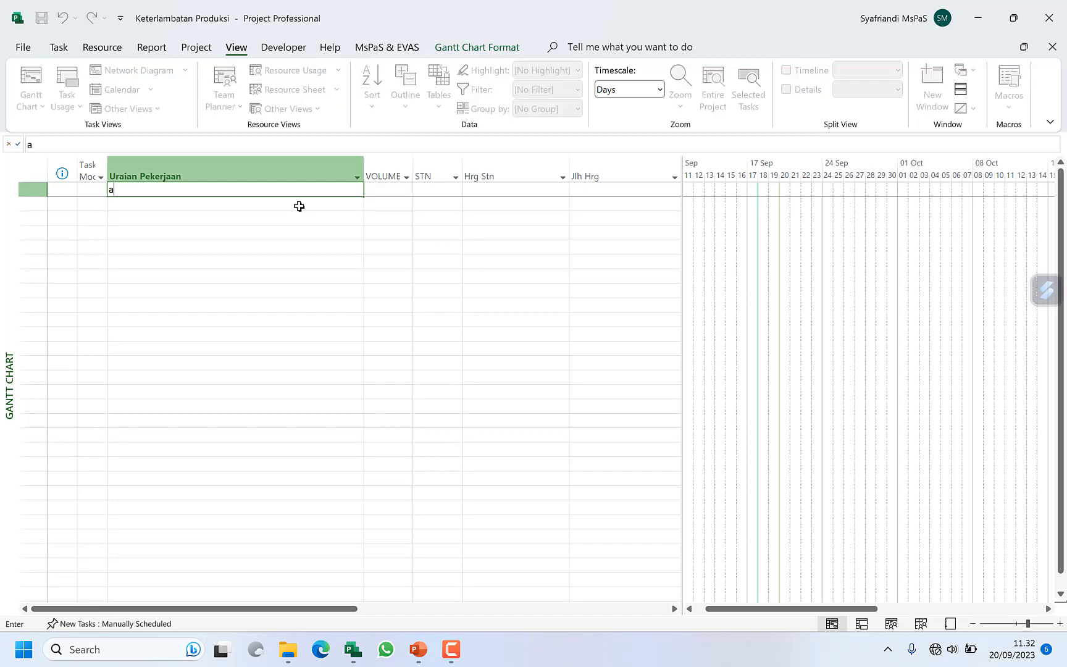
key("Tab")
type("1")
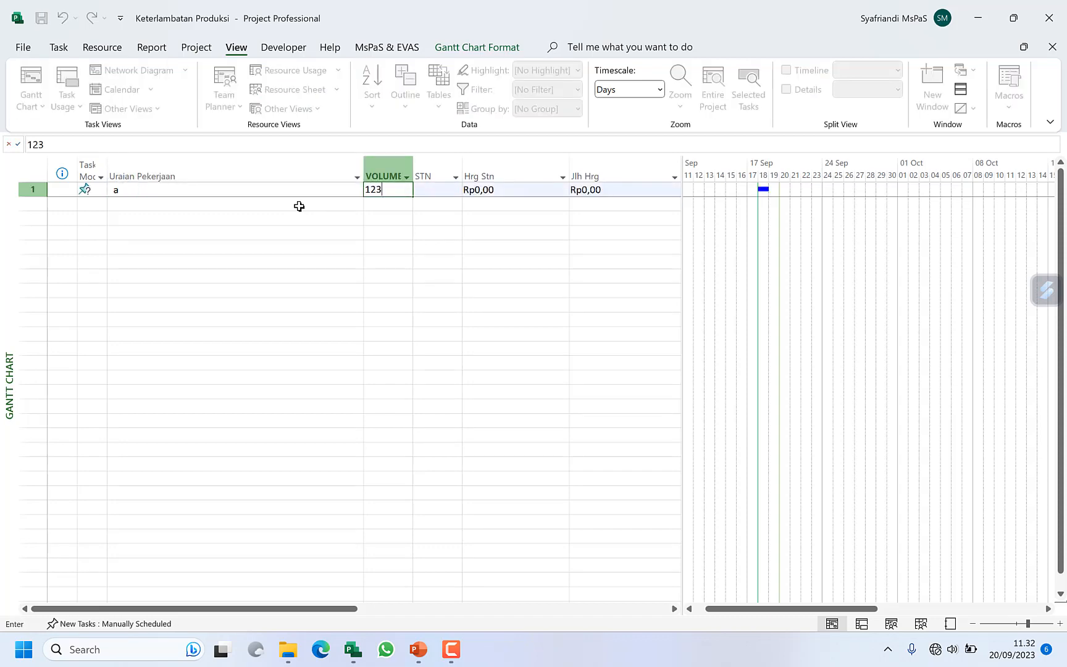
key("Tab")
key("Tab")
type("1")
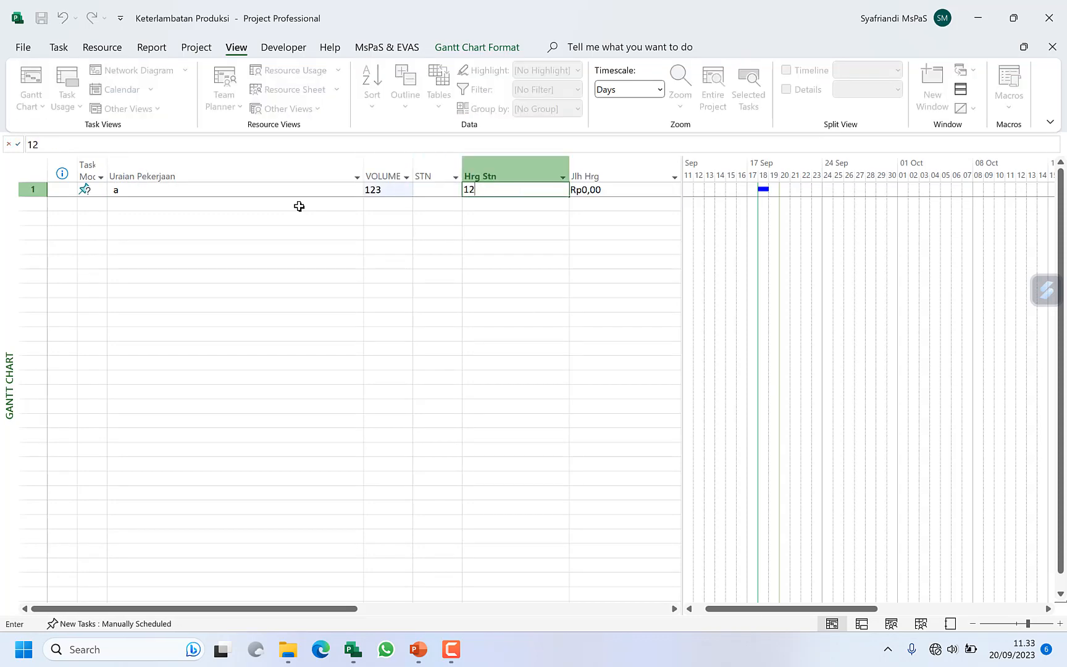
key("Tab")
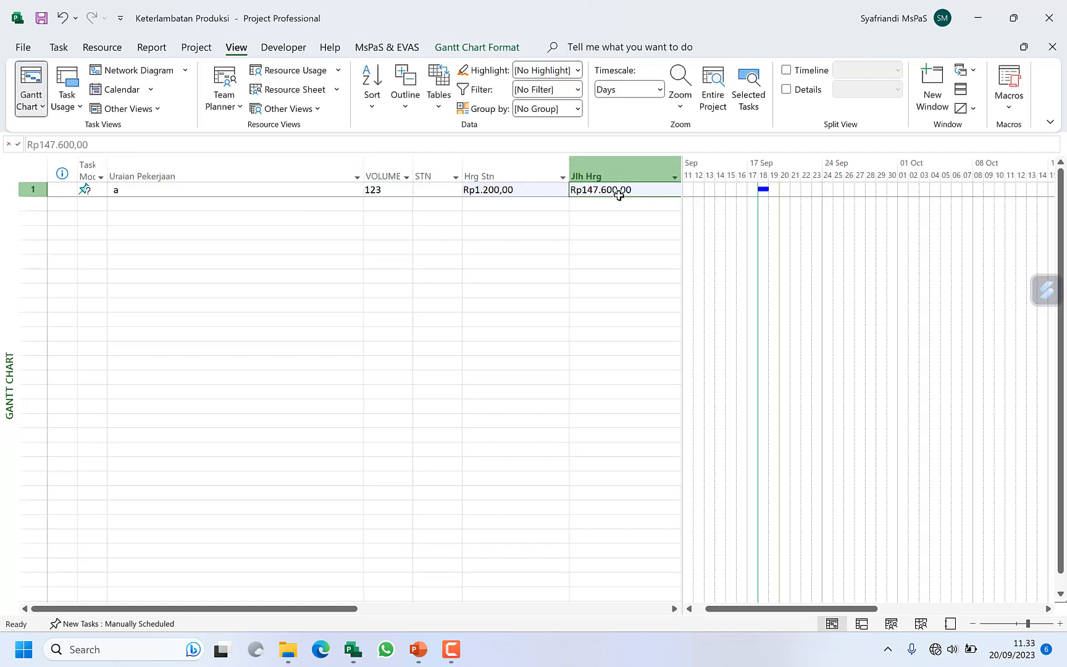
Step: Change task "a" to a unit price (Hrg Stn) of 300 and a VOLUME of 321
left_click(507, 191)
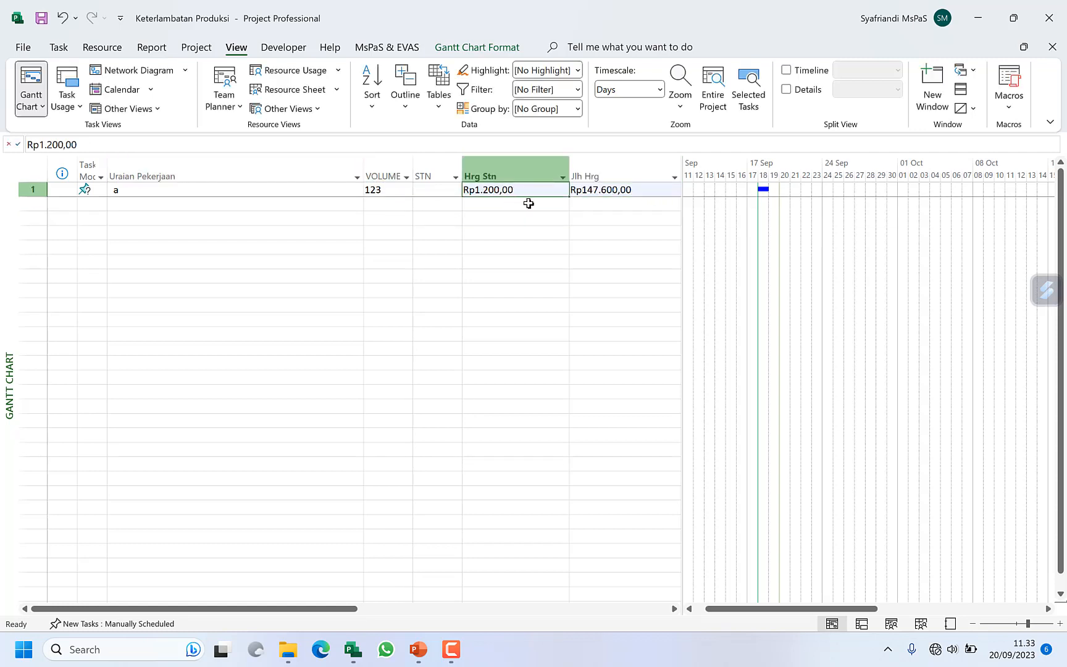
type("3")
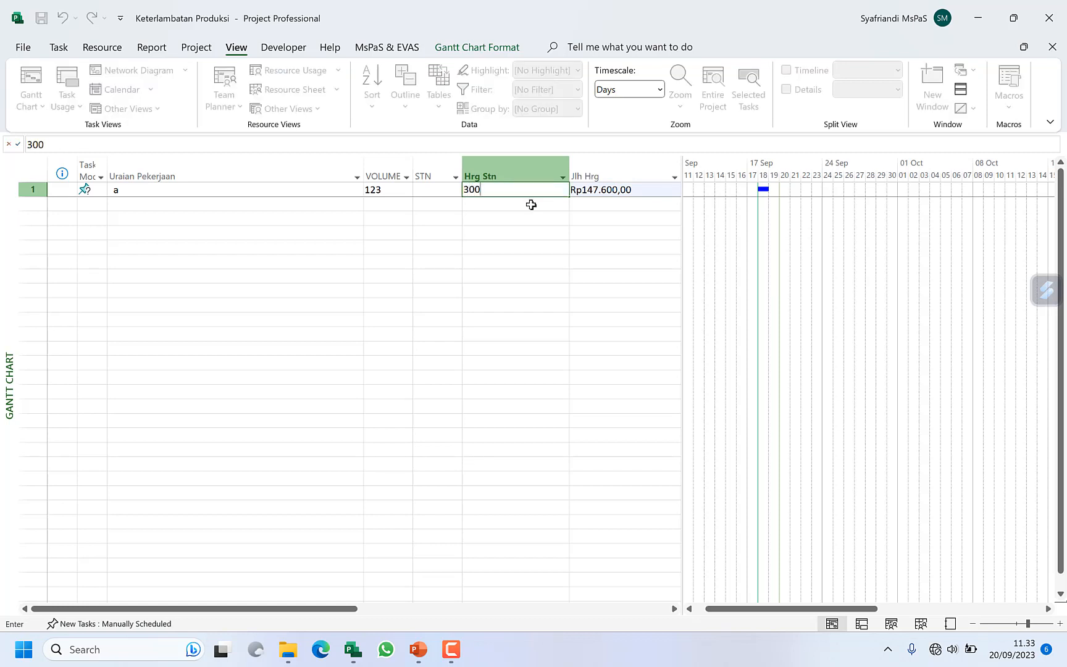
left_click(628, 192)
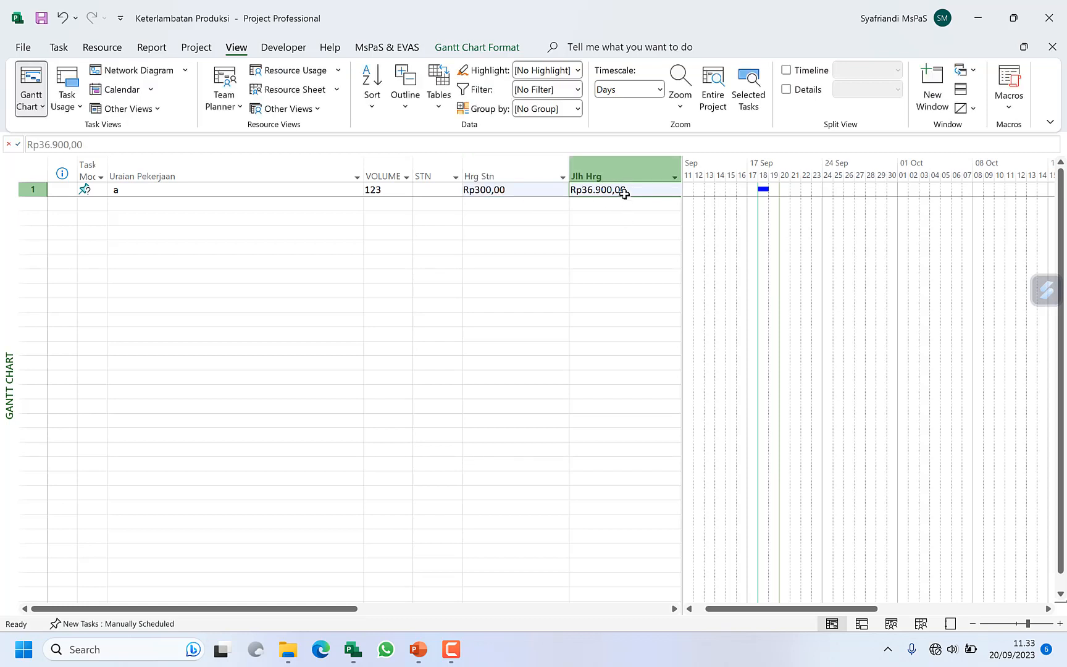
left_click(405, 192)
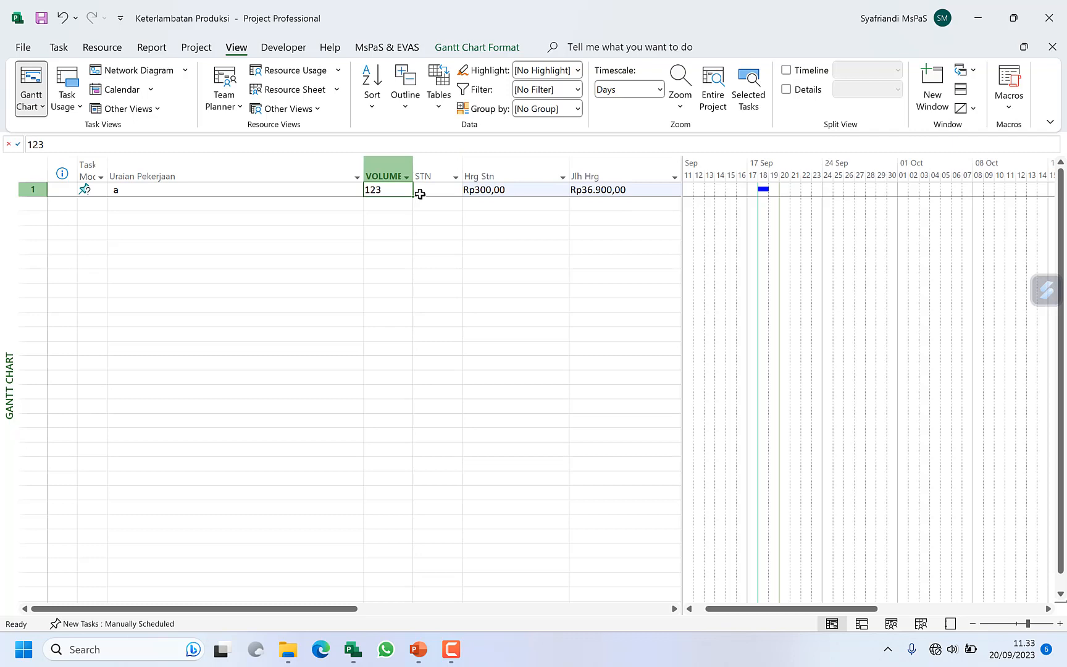
type("321")
left_click(422, 204)
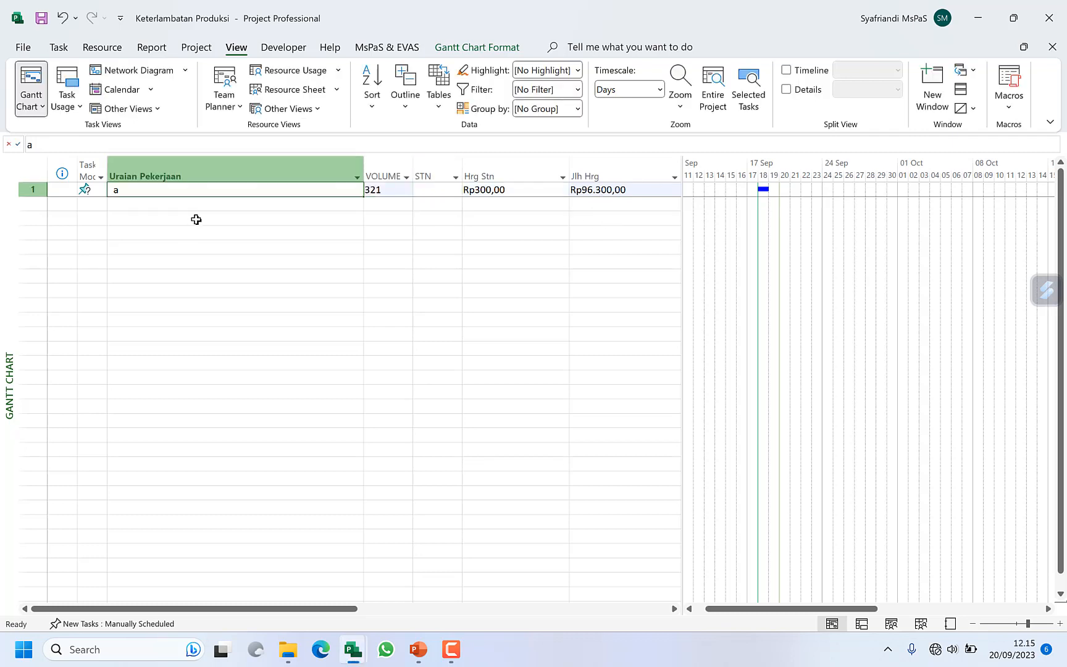
Step: Rename the first task "a" as Pekerjaan Dinding
left_click(196, 218)
left_click(189, 192)
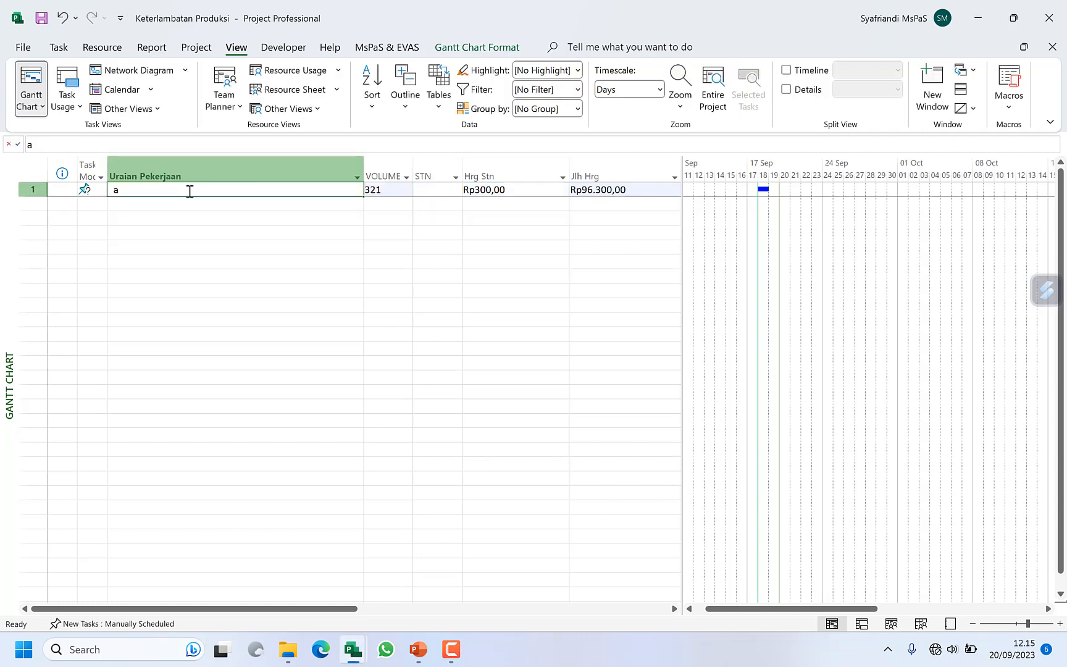
type("Peker")
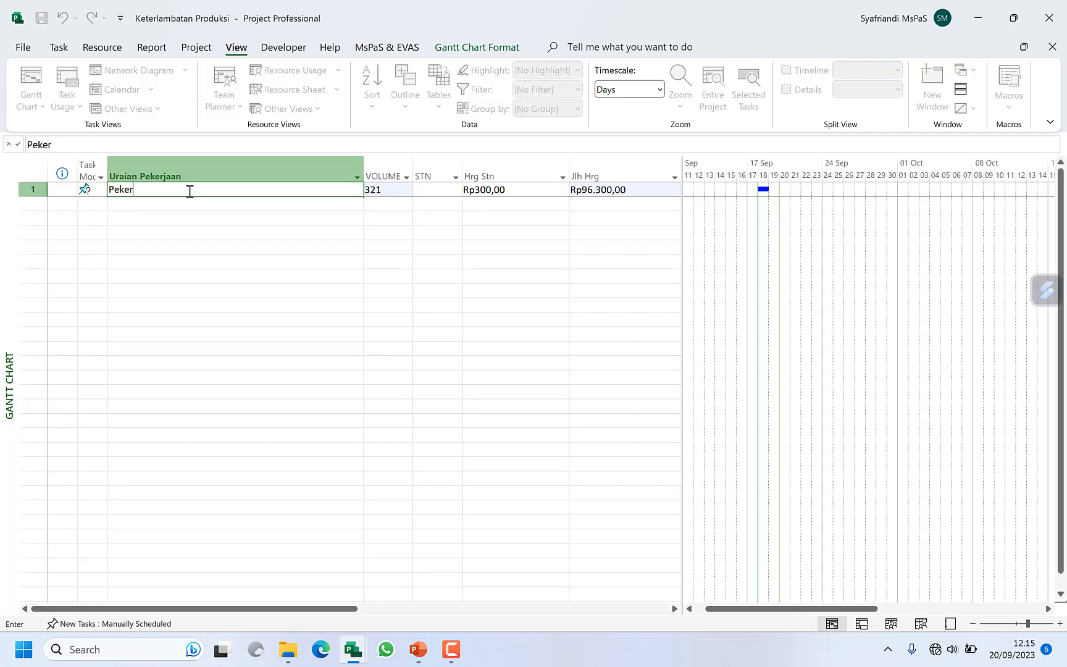
type("jaan Dinding")
key("Tab")
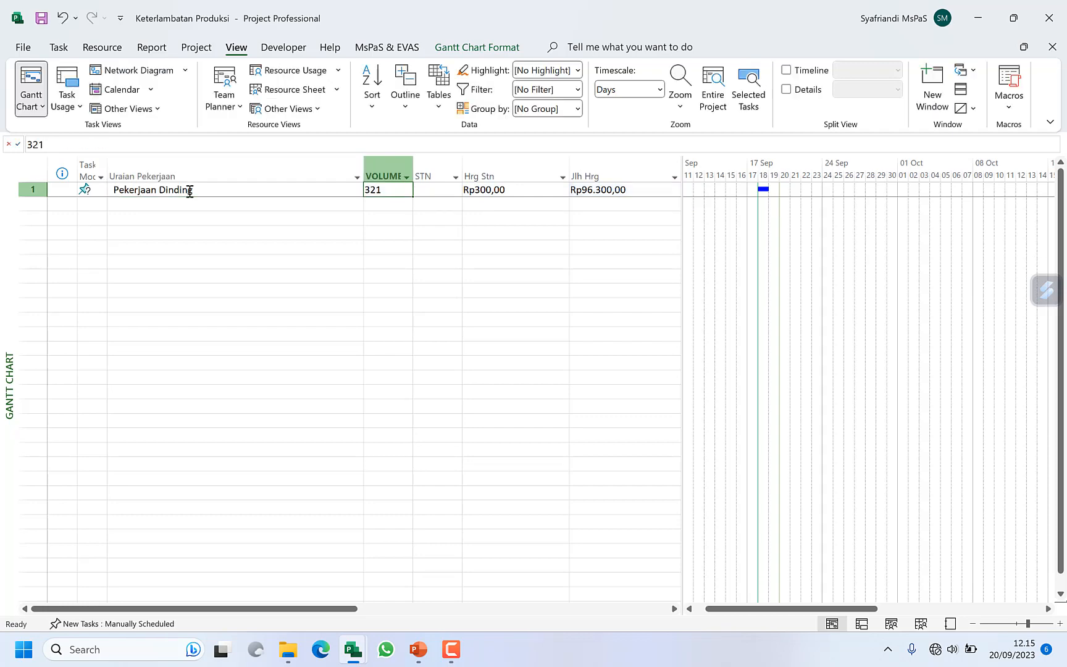
Step: Set the Pekerjaan Dinding task's VOLUME to 100, its STN to M2 and its unit price (Hrg Stn) to Rp150.000
type("100")
key("Tab")
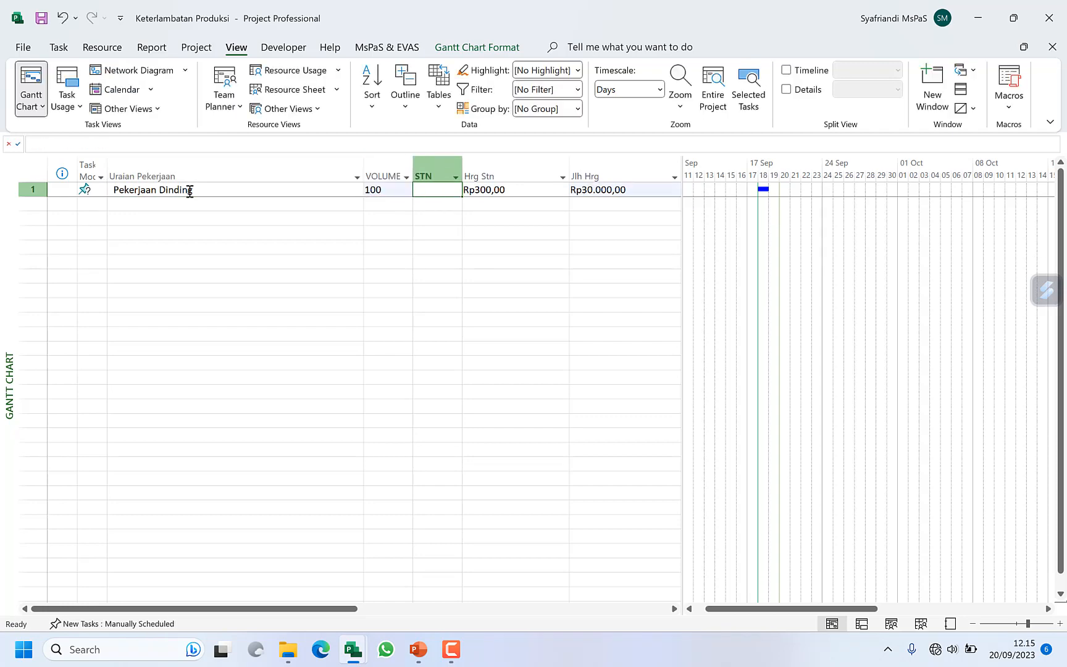
type("M2")
key("Tab")
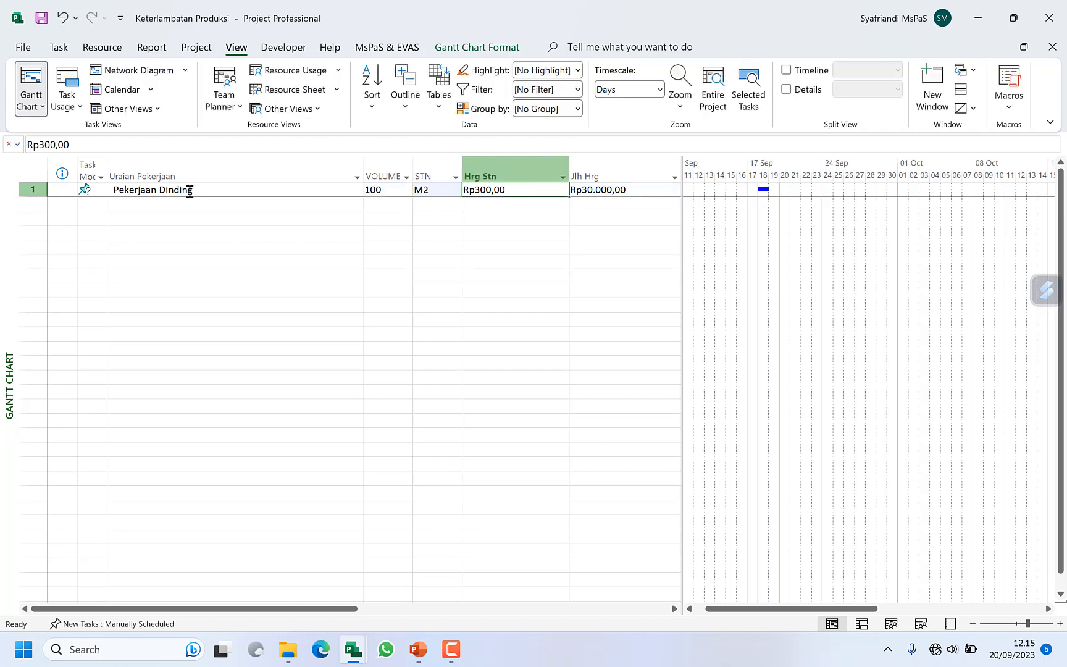
type("15")
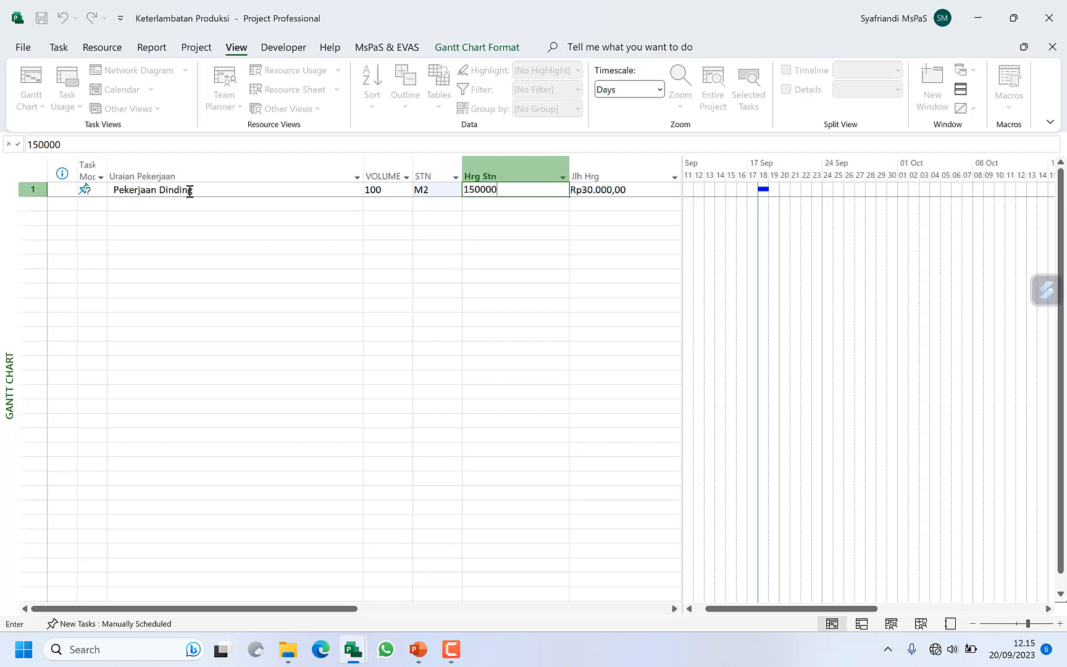
key("Return")
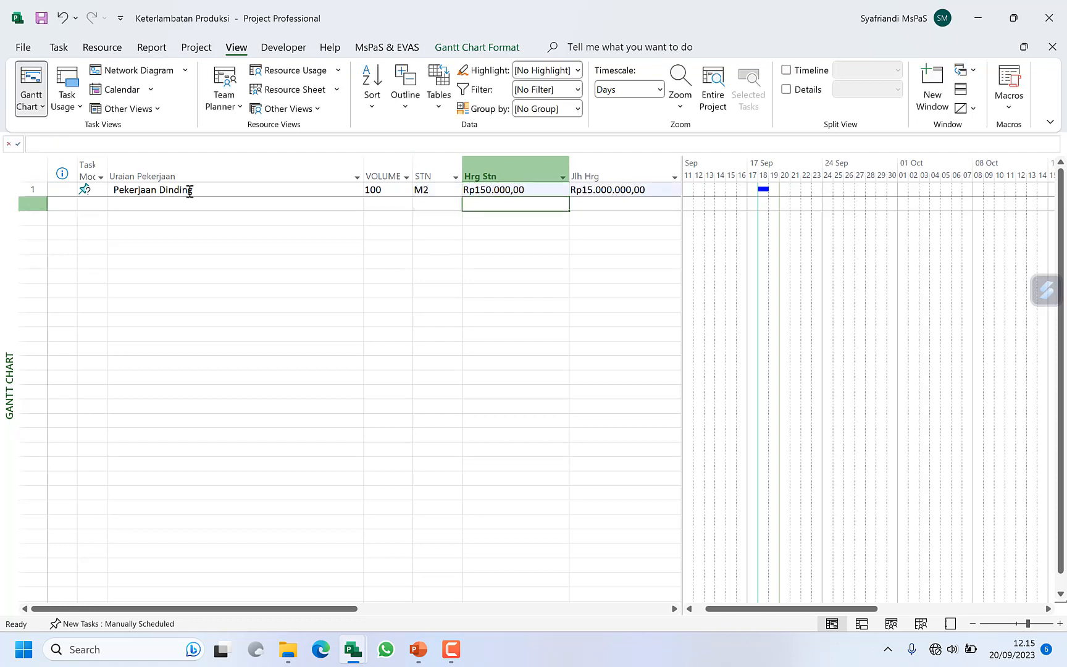
Step: Narrow the Uraian Pekerjaan column and widen the task sheet to uncover the Resource Names and Cost columns
key("Up")
left_click_drag(365, 164, 239, 189)
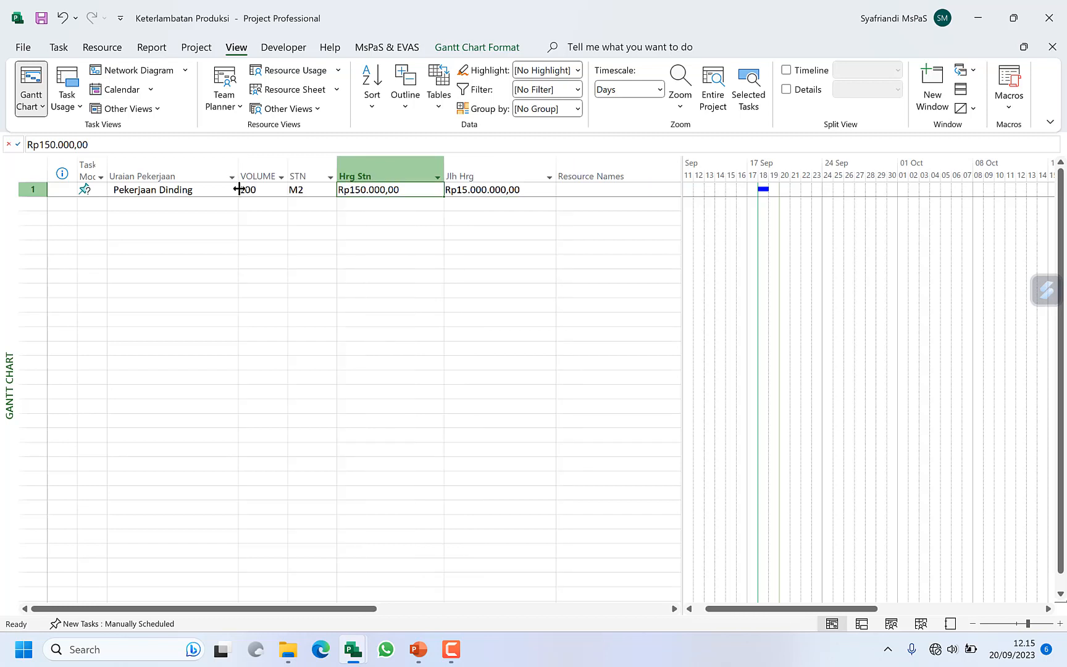
double_click(683, 208)
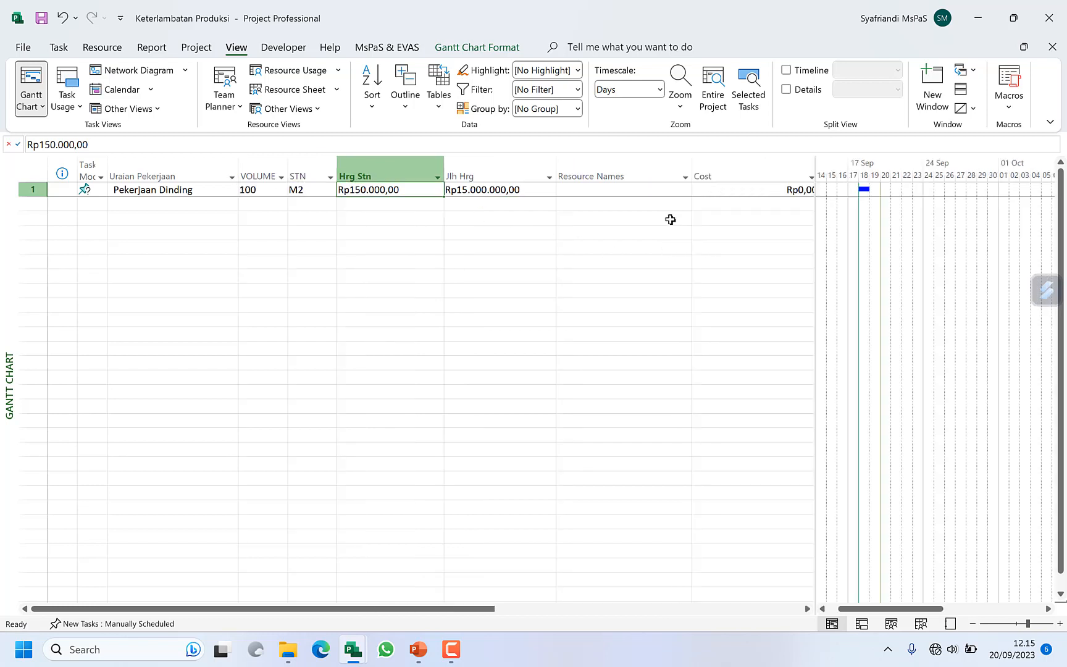
Step: Compare the Jlh Hrg, Cost and Resource Names entries of the Pekerjaan Dinding task
left_click(494, 176)
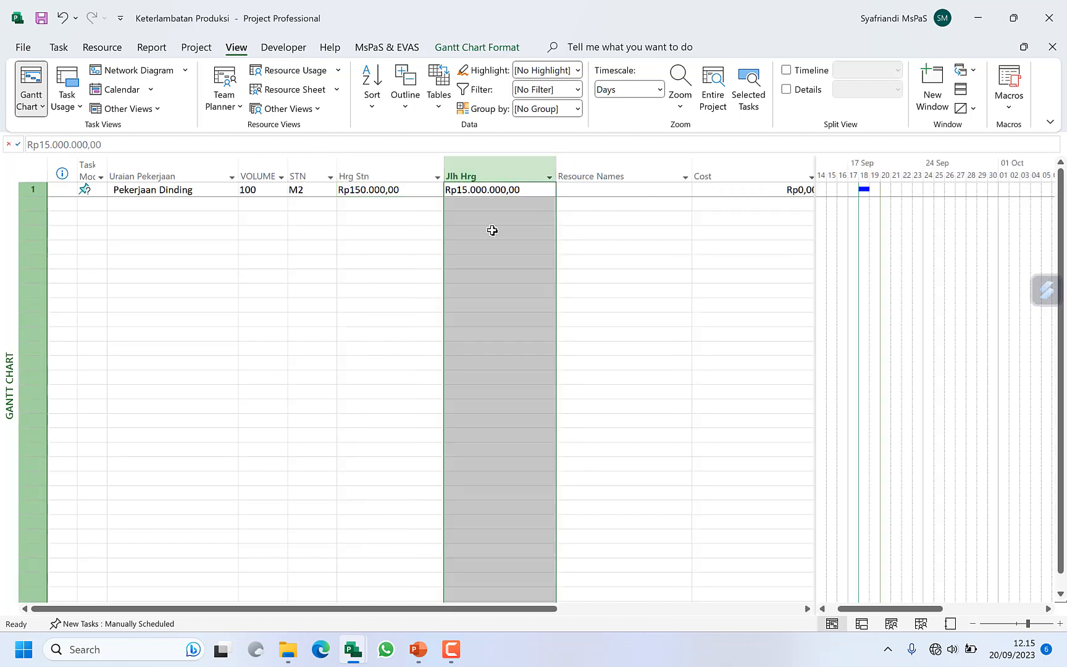
left_click(482, 200)
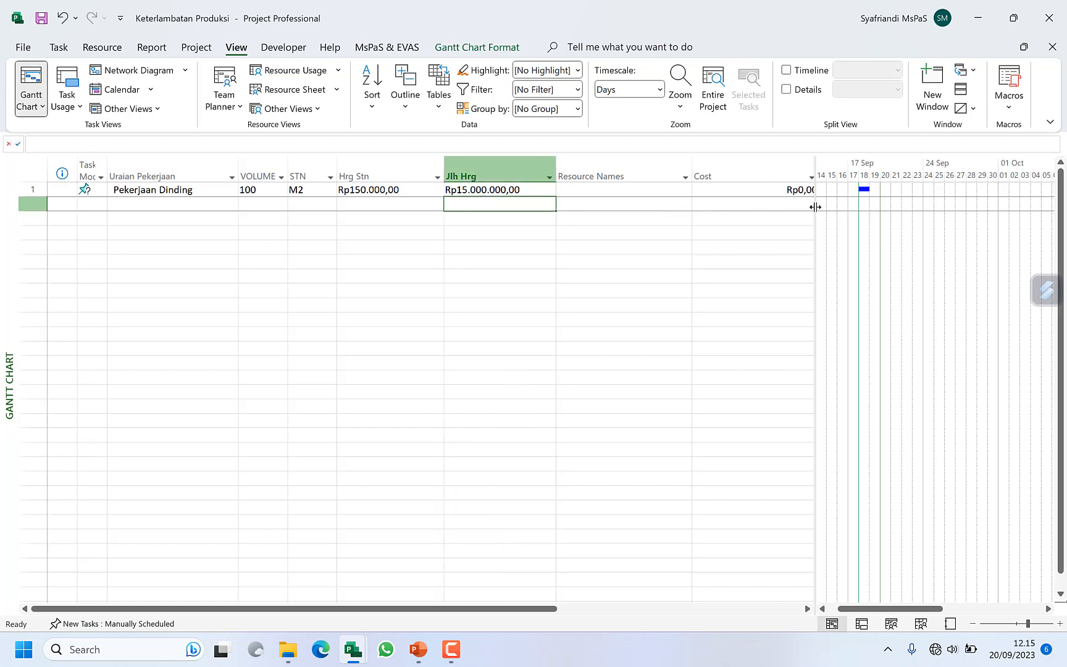
left_click_drag(815, 207, 849, 207)
left_click(750, 176)
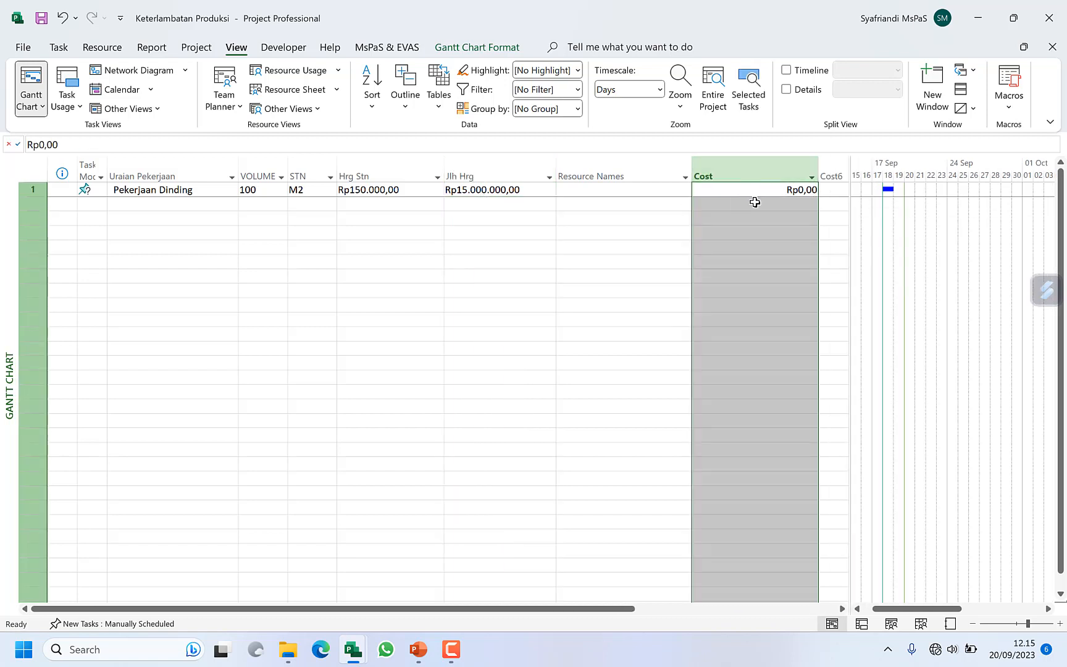
left_click(751, 217)
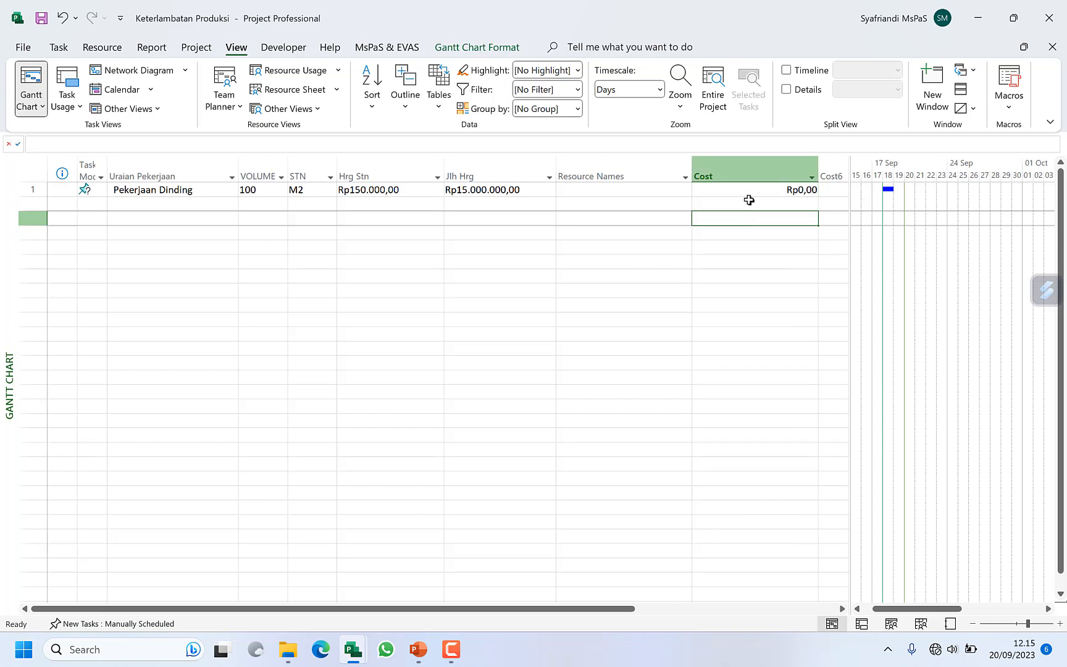
left_click(745, 193)
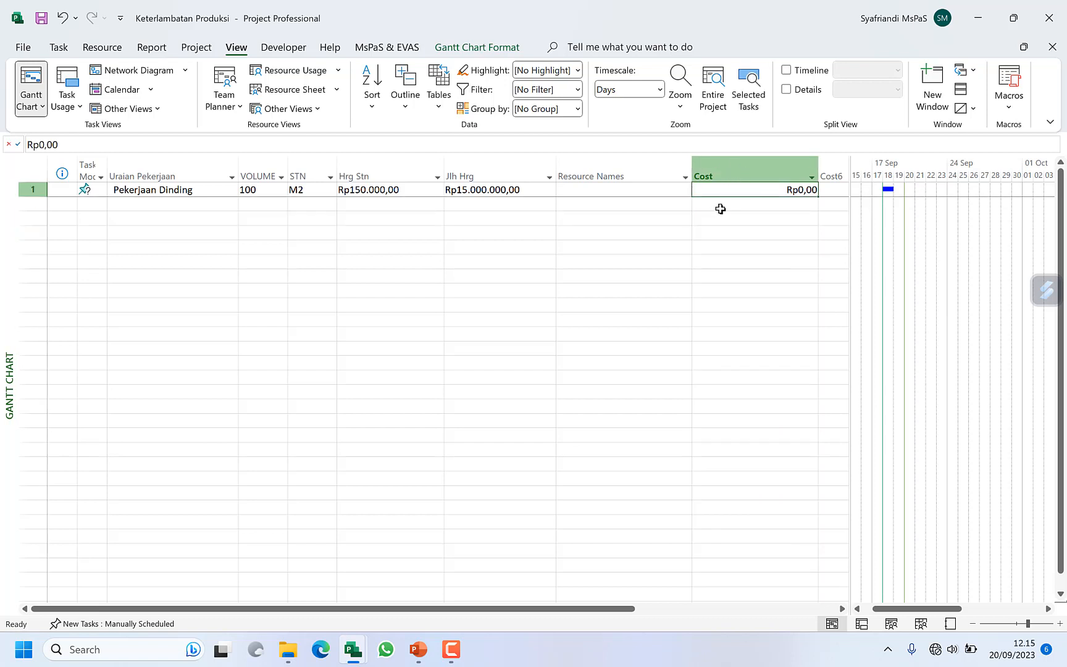
left_click(540, 190)
left_click(579, 190)
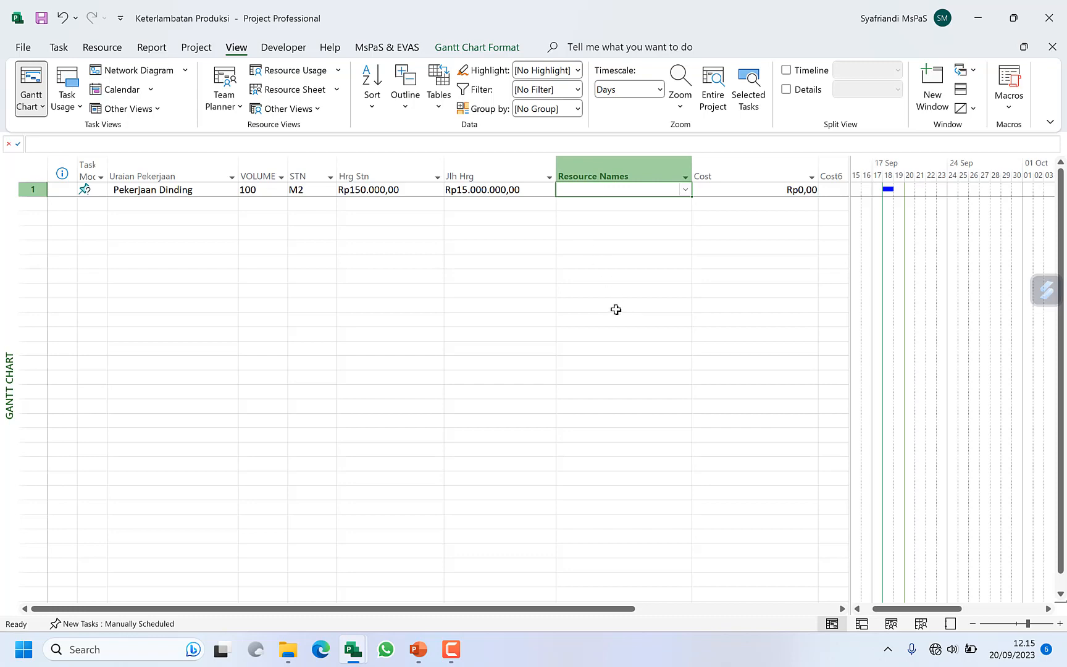
Step: Open a second Gantt Chart window of Keterlambatan Produksi, tiled beside the first, and close the empty Project2
left_click(933, 90)
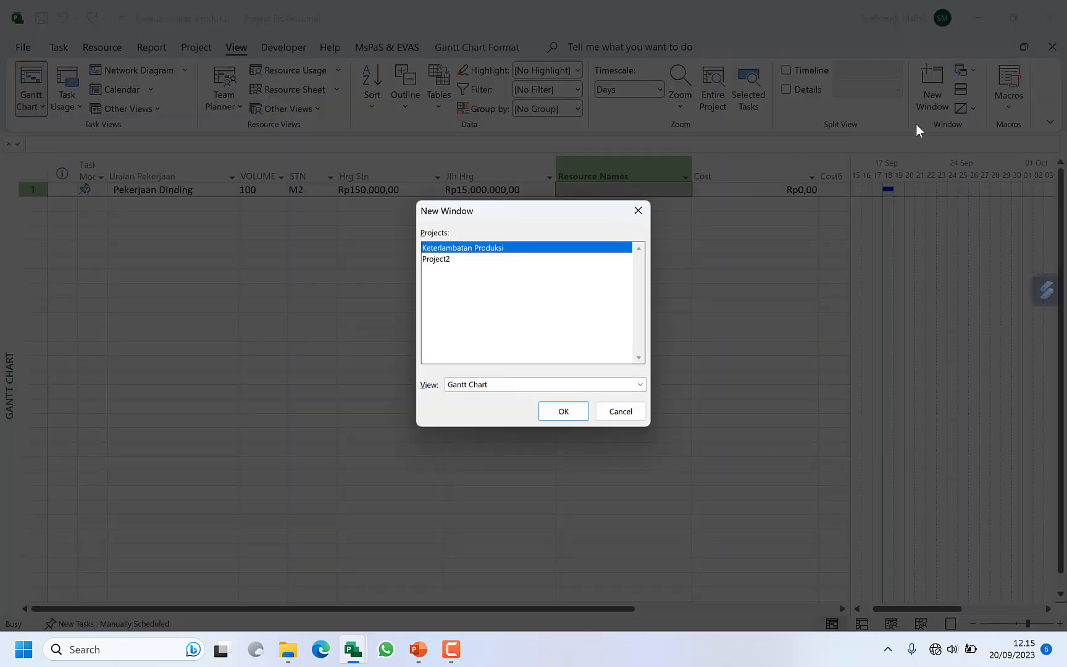
key("Return")
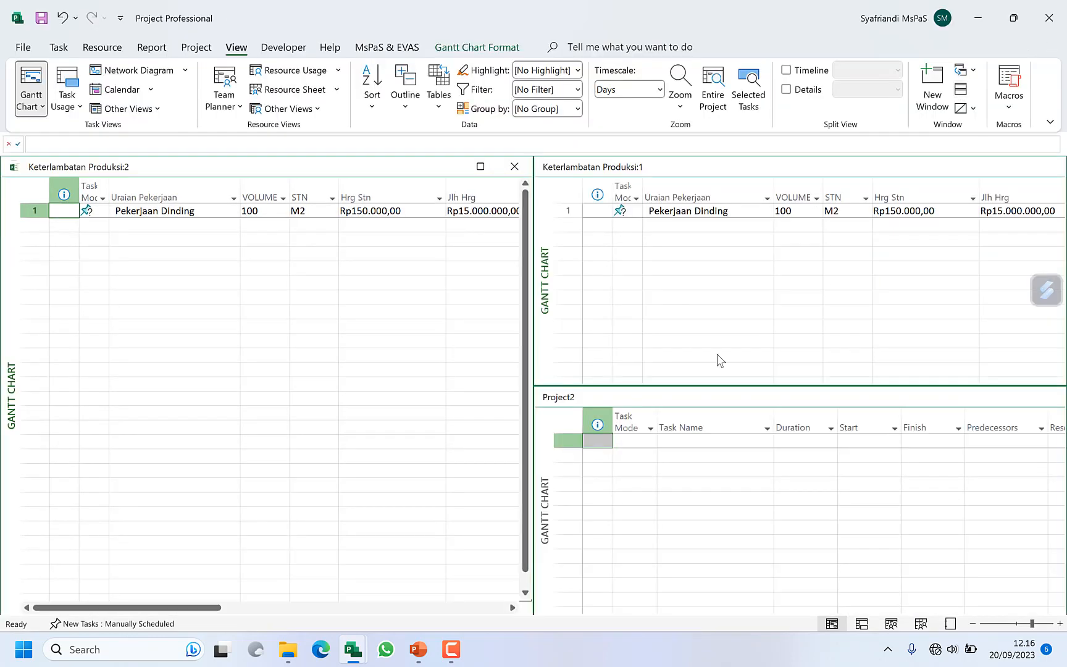
left_click(1047, 398)
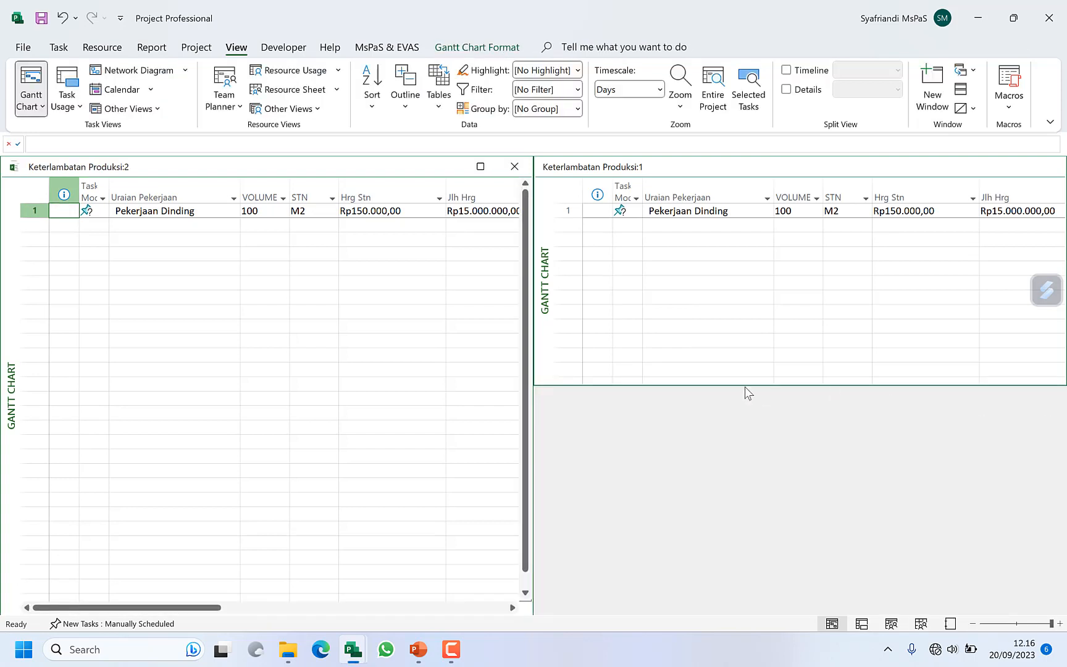
Step: Extend the Keterlambatan Produksi:1 window to full height and switch it to the Resource Sheet view
left_click(745, 379)
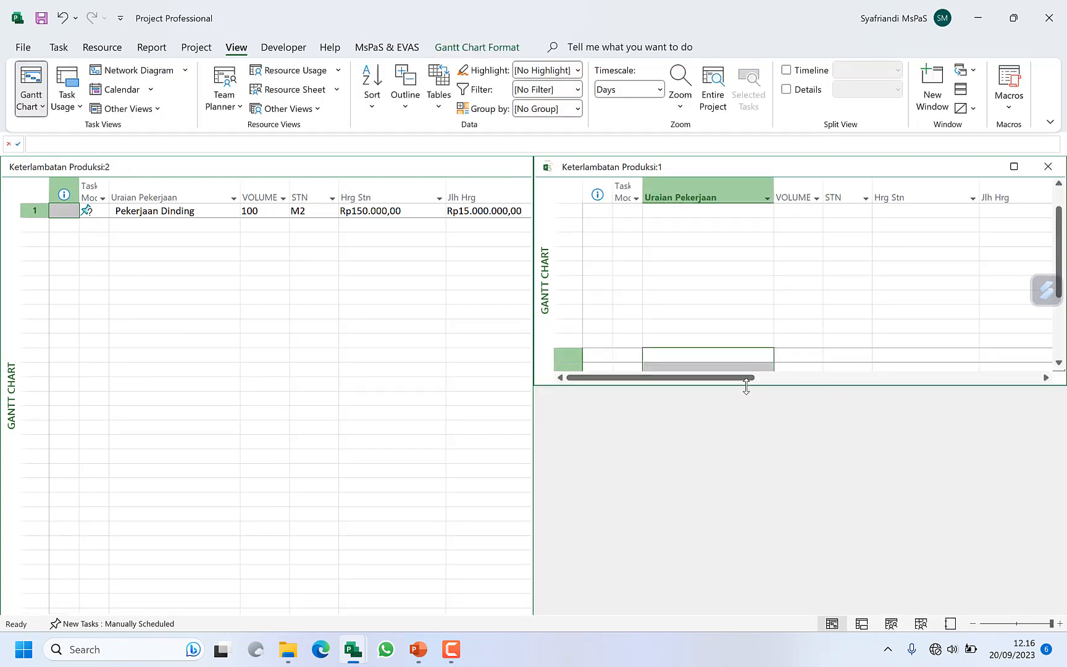
left_click_drag(745, 385, 746, 403)
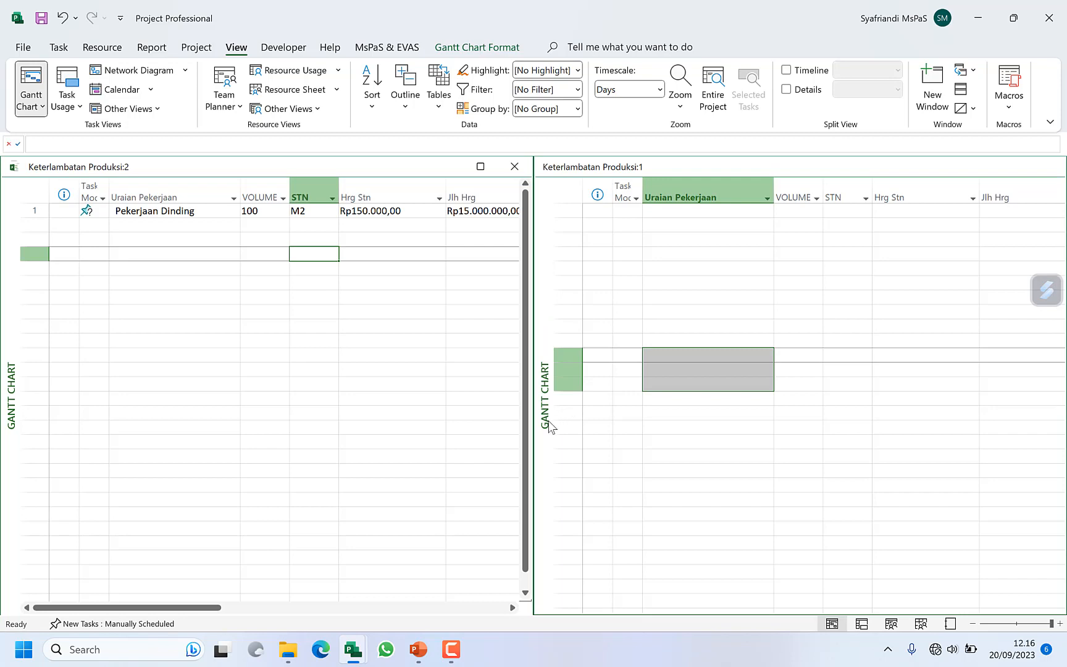
right_click(550, 426)
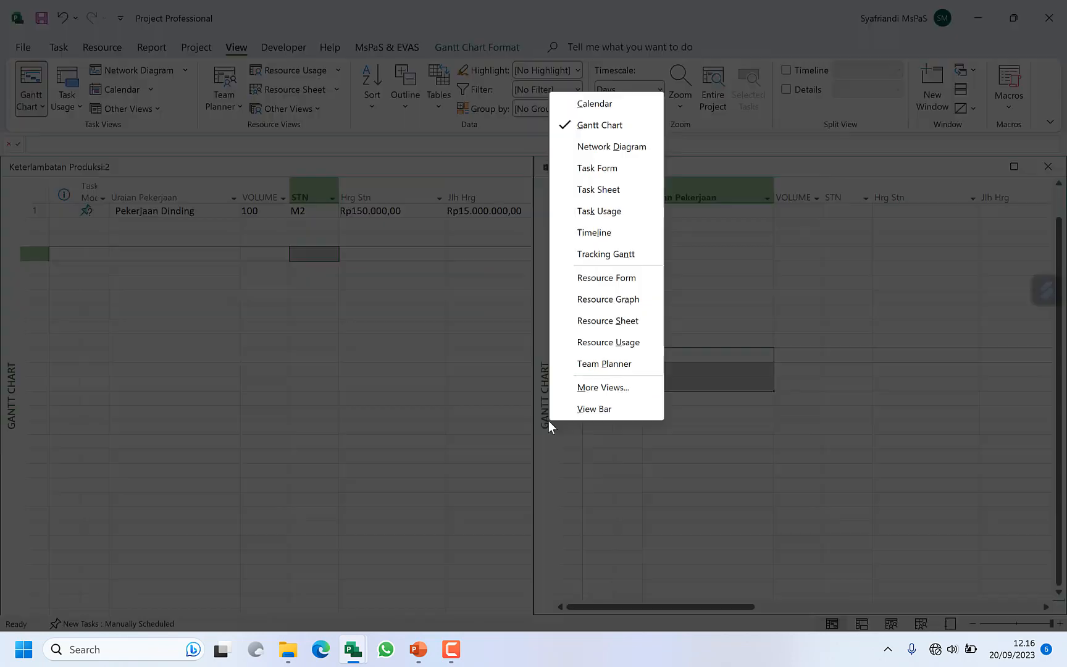
left_click(634, 321)
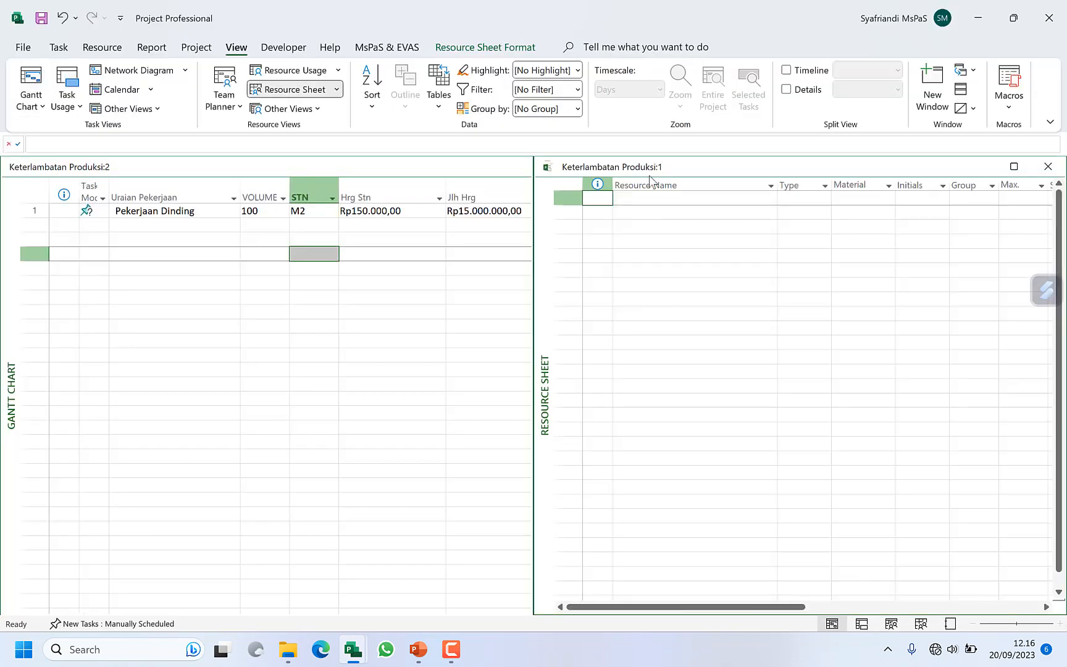
Step: Copy the task name Pekerjaan Dinding from the Gantt Chart into the first Resource Name row of the Resource Sheet
left_click(166, 211)
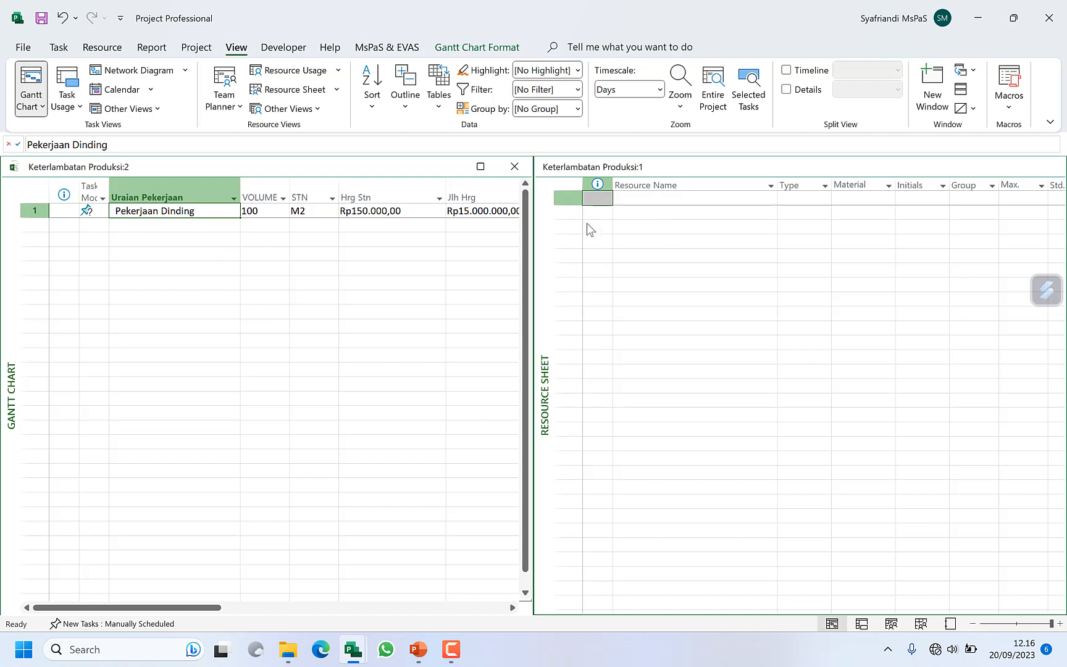
left_click(623, 224)
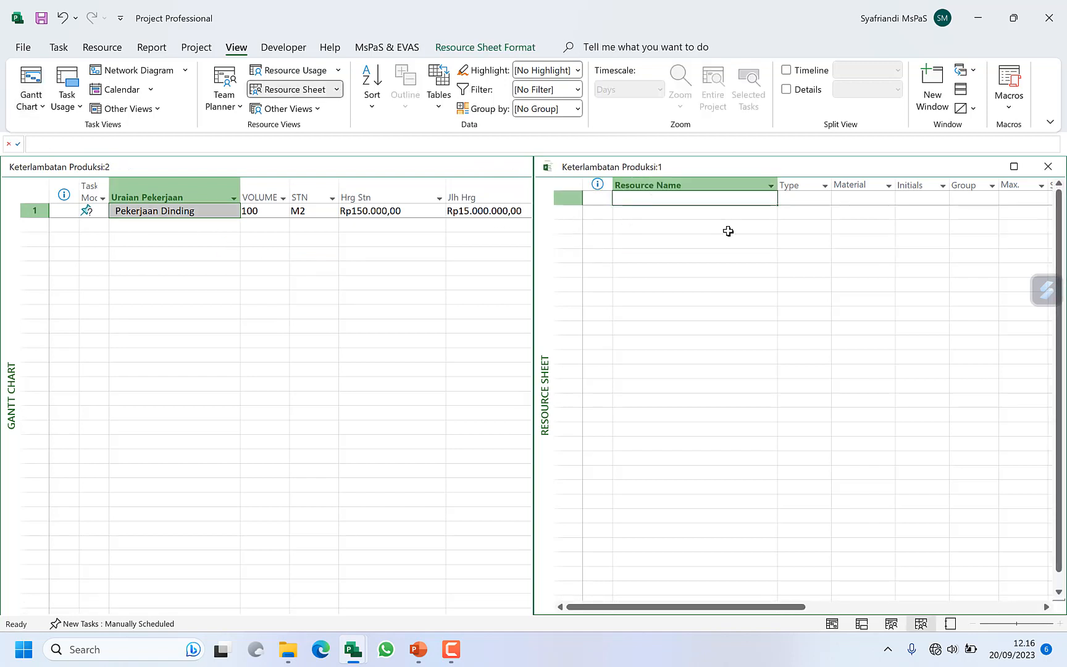
type("Pekerjaan Dinding")
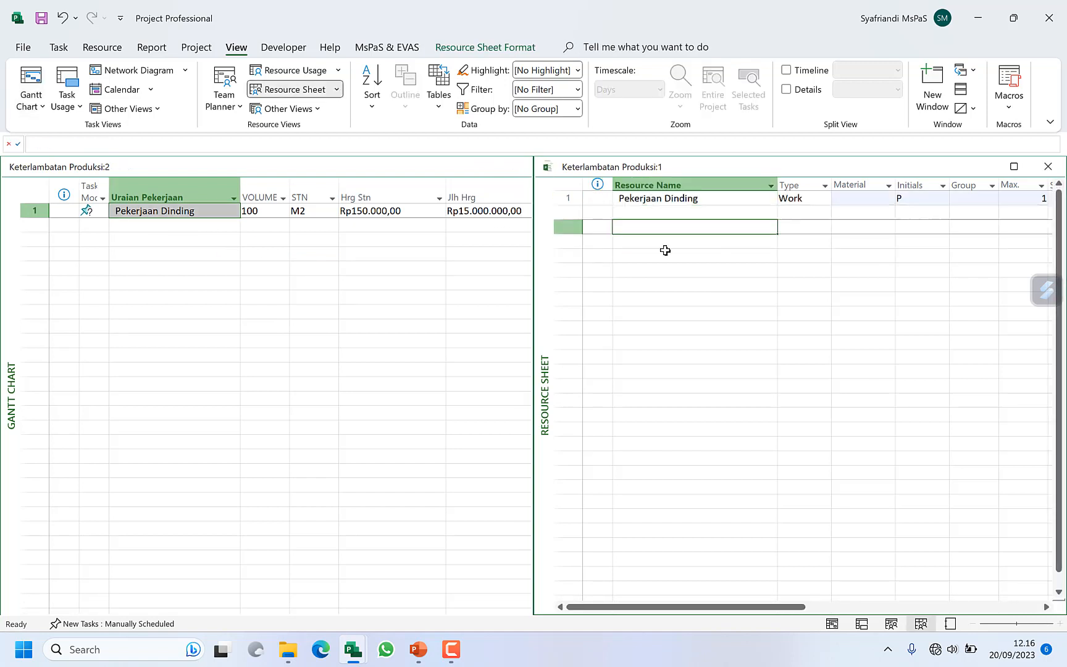
Step: Add two example resources, Pekerja and Tukang, below Pekerjaan Dinding in the Resource Sheet
type("Pekerj")
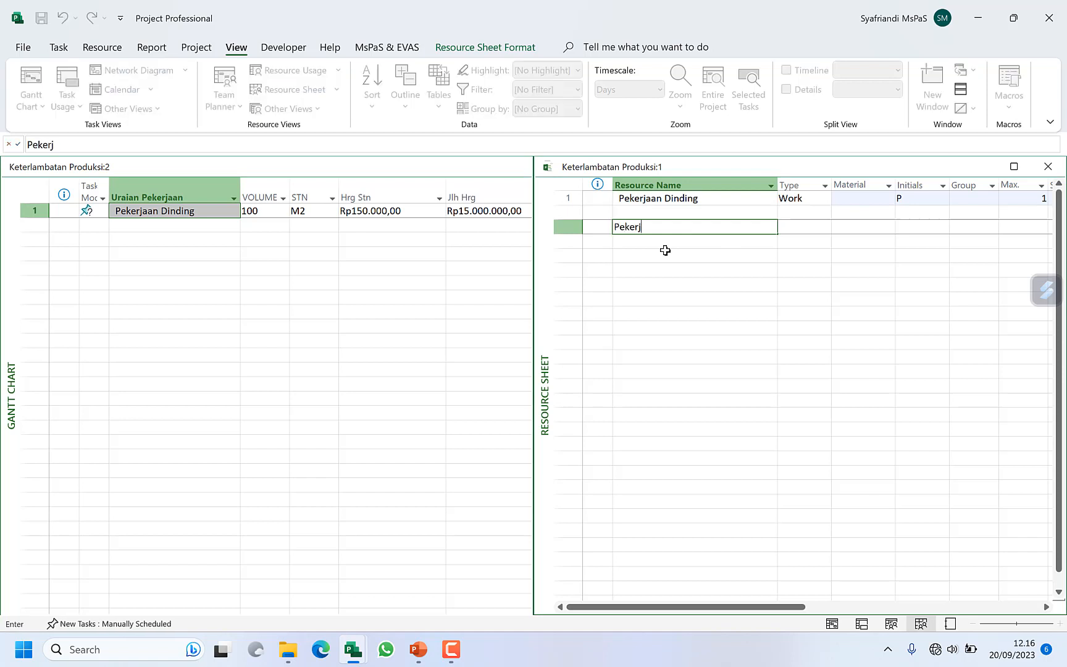
type("a")
key("Return")
type("Tukang")
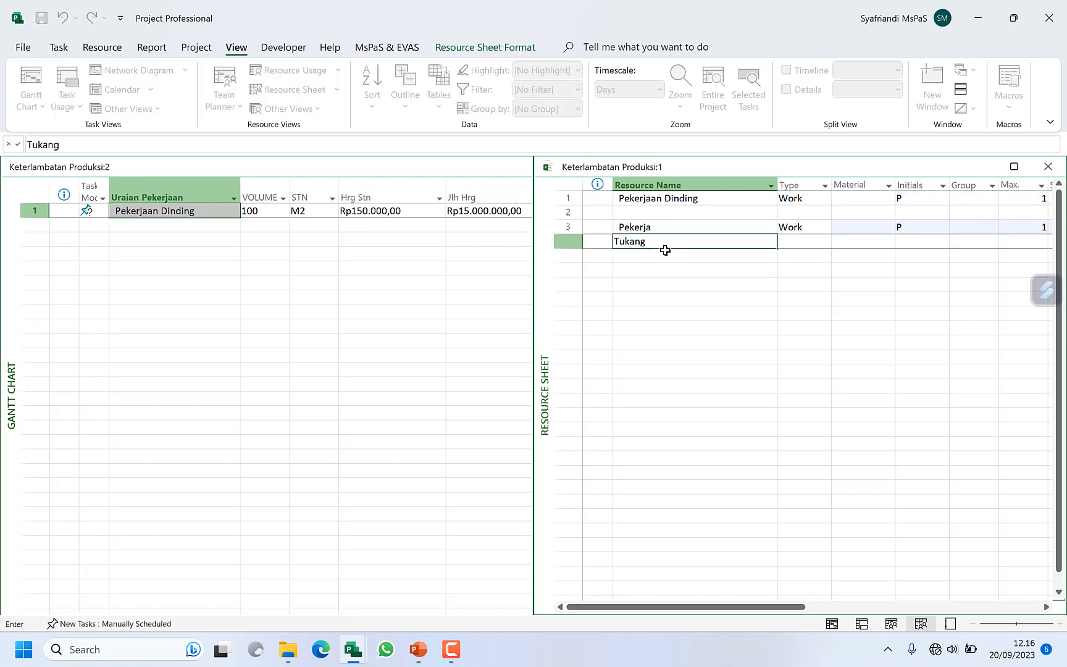
left_click(703, 274)
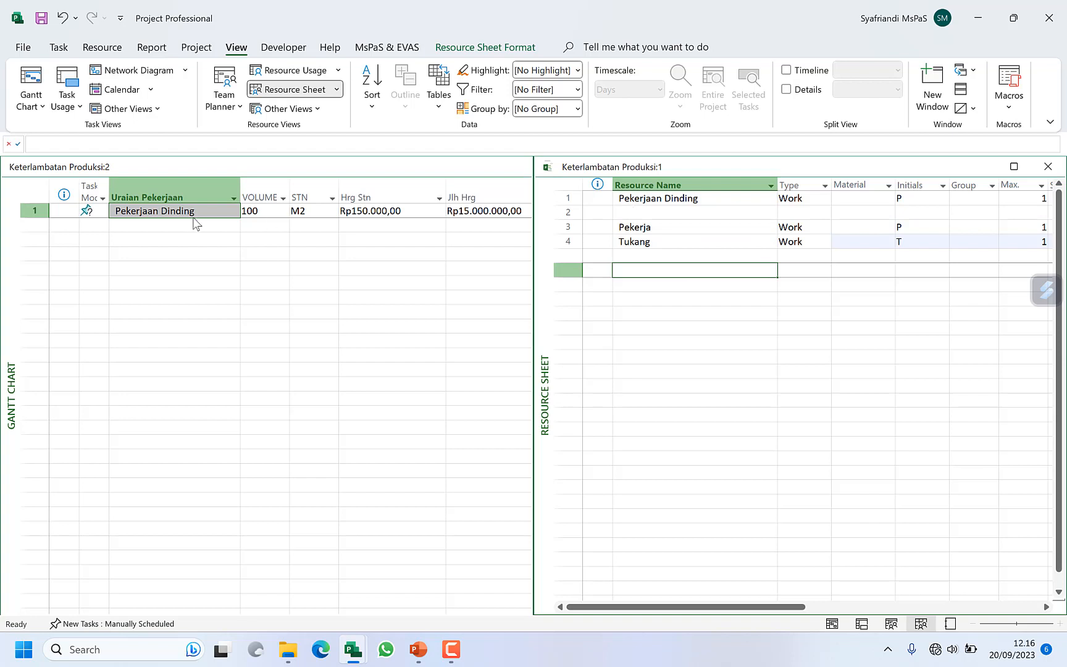
Step: Delete the Pekerja and Tukang rows from the Resource Sheet, keeping only Pekerjaan Dinding
left_click(175, 238)
left_click(644, 201)
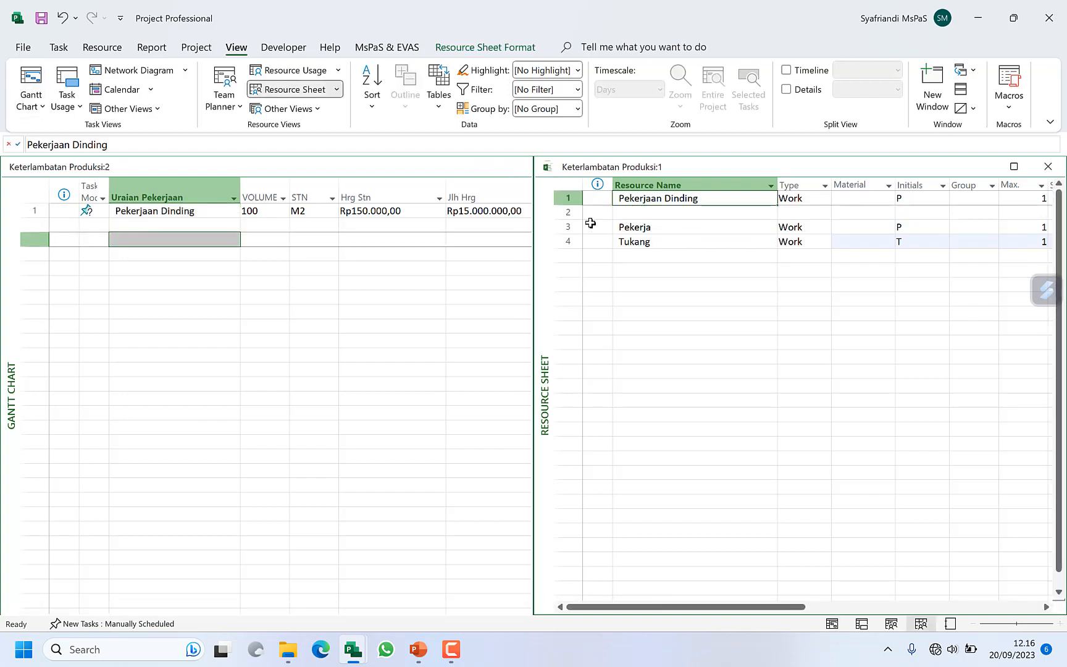
left_click_drag(566, 213, 570, 280)
Step: Change the Pekerjaan Dinding resource's Type to Material
key("Up")
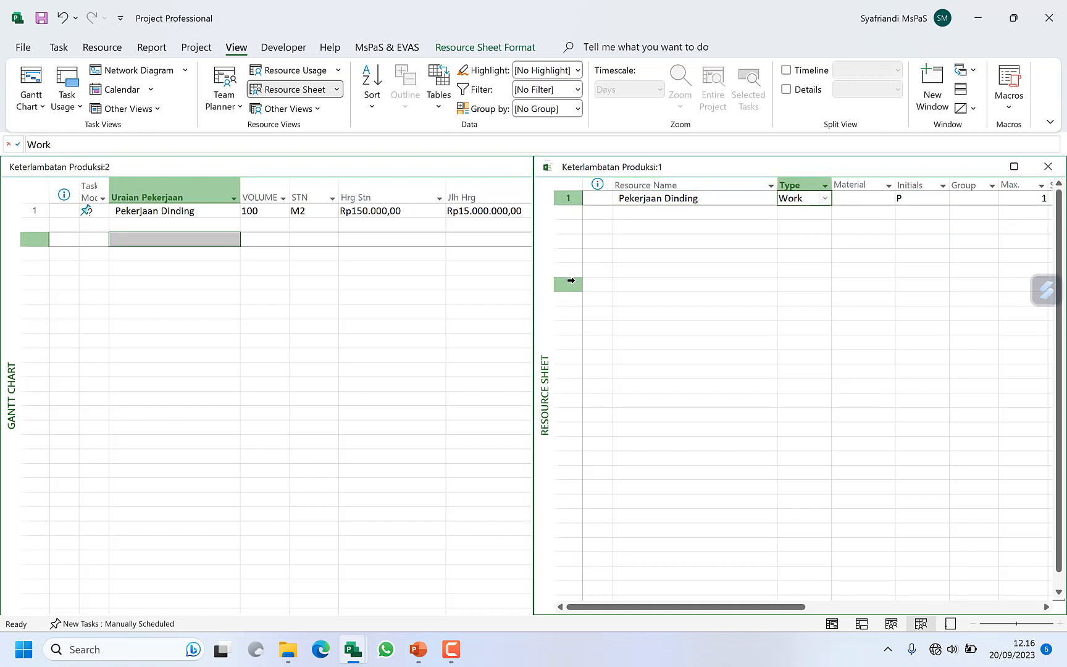
type("m")
key("Tab")
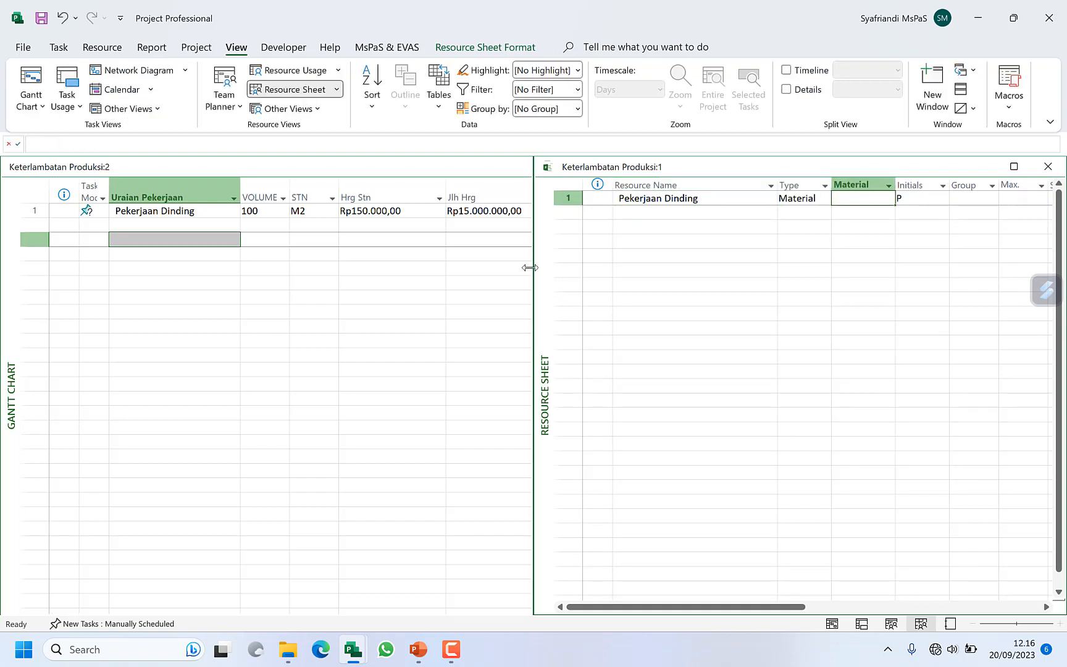
Step: Widen the Resource Sheet window and copy the task's Hrg Stn of Rp150.000,00 into the Pekerjaan Dinding resource's Std. Rate
left_click_drag(534, 266, 278, 306)
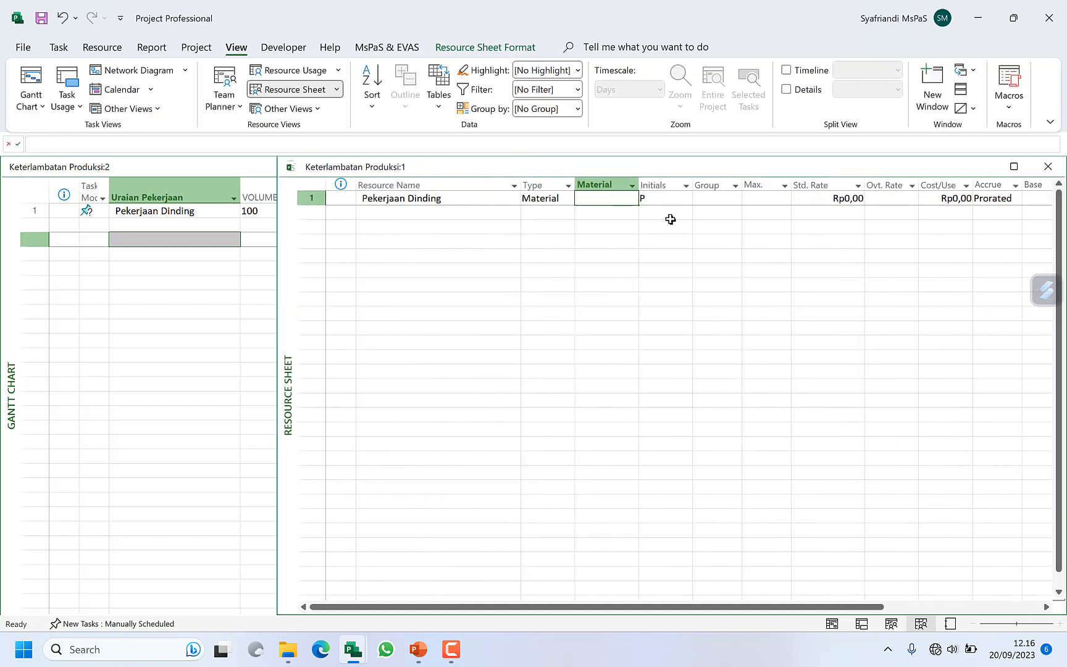
left_click(810, 197)
left_click(223, 300)
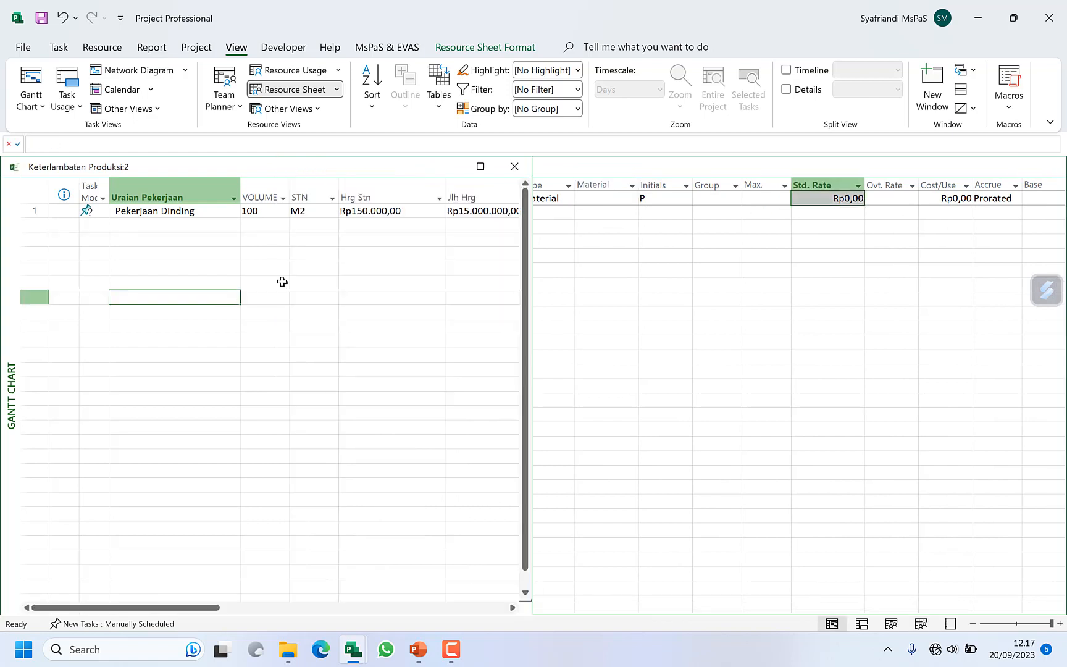
left_click(423, 210)
key("ctrl+c")
left_click(741, 255)
left_click(830, 198)
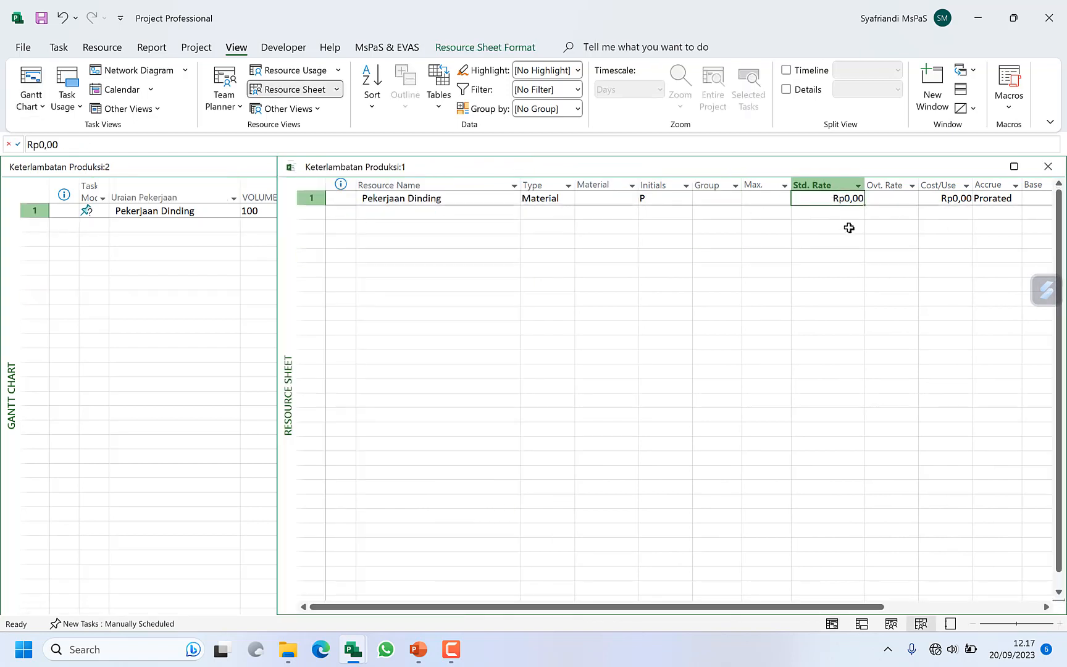
key("ctrl+v")
left_click(409, 212)
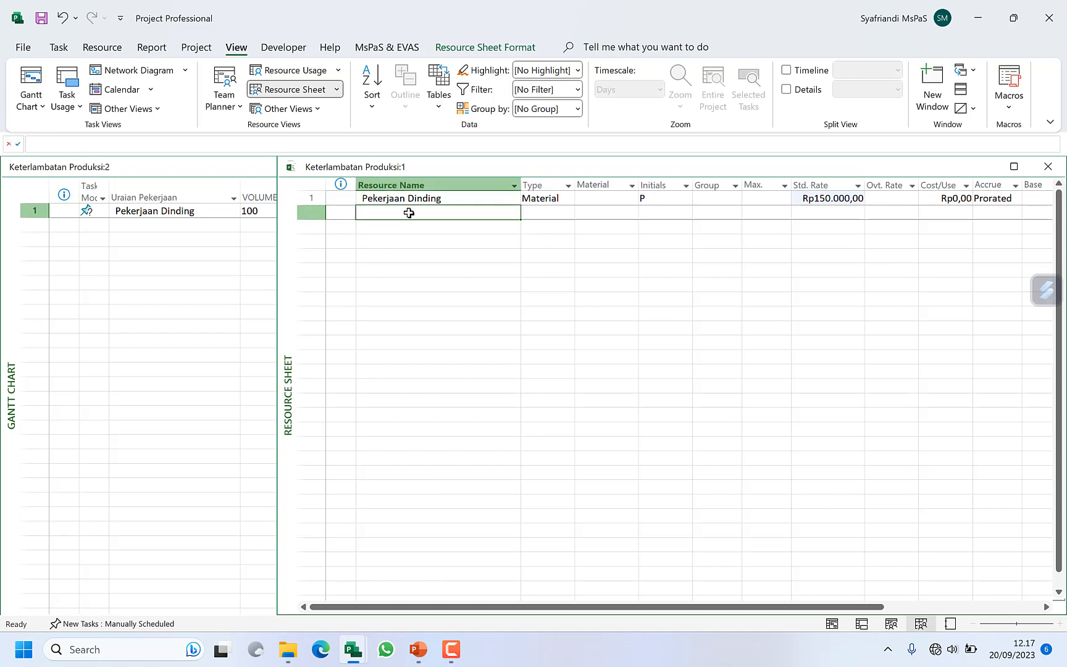
Step: Add a work resource named TiPe-b below Pekerjaan Dinding in the Resource Sheet and set its Max. units to 100
type("TiPe-b")
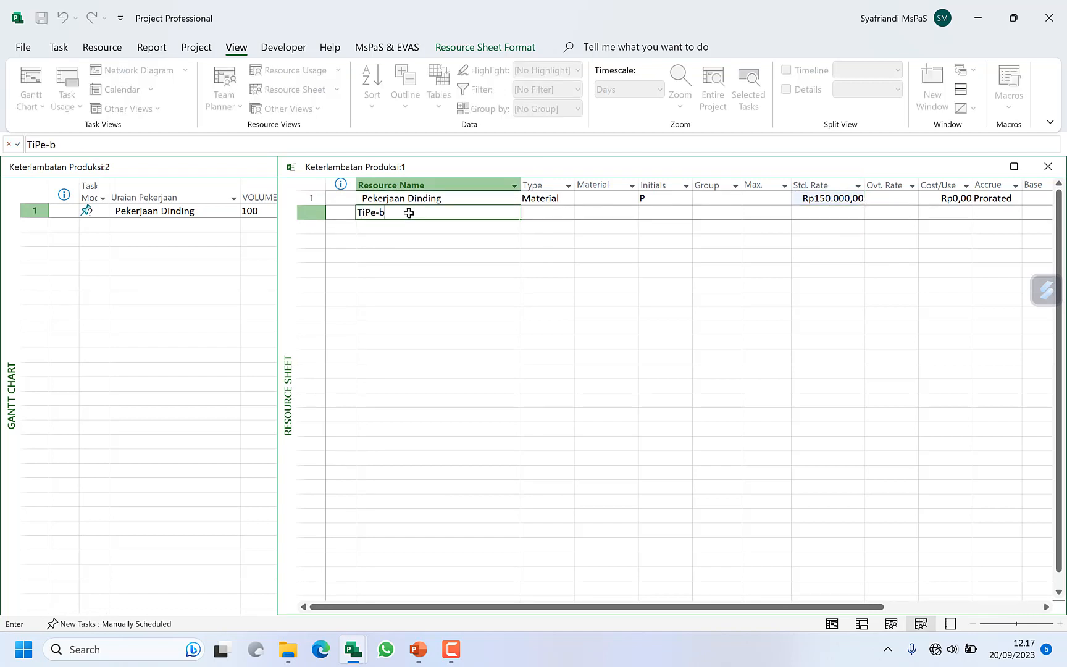
key("Tab")
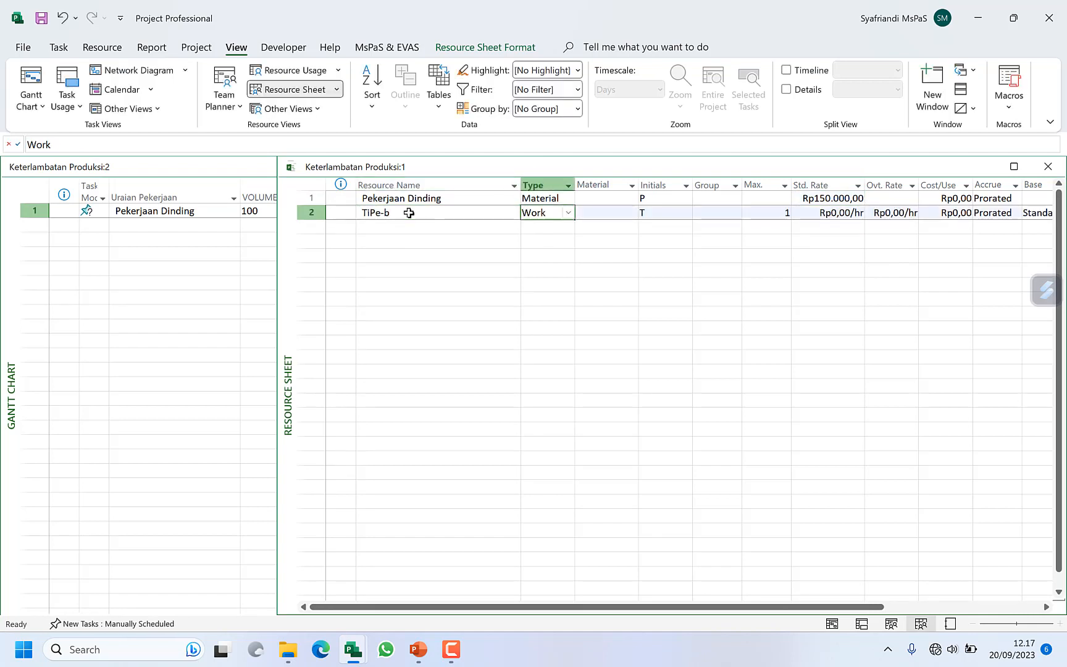
key("Tab")
key("Tab")
key("Tab")
key("Tab")
key("Tab")
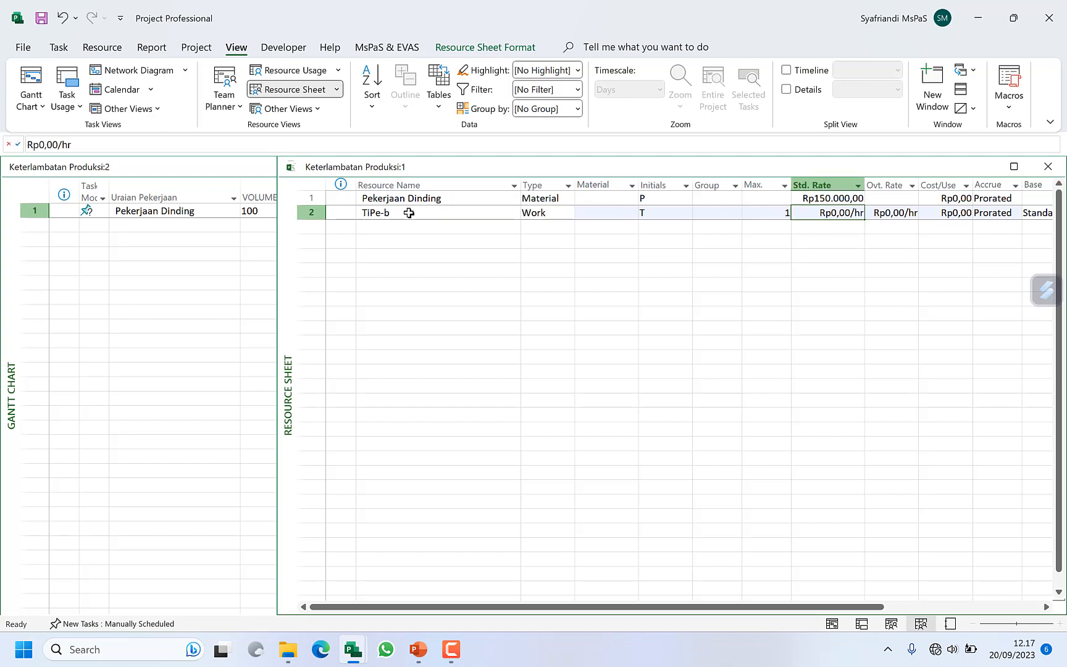
key("shift+Tab")
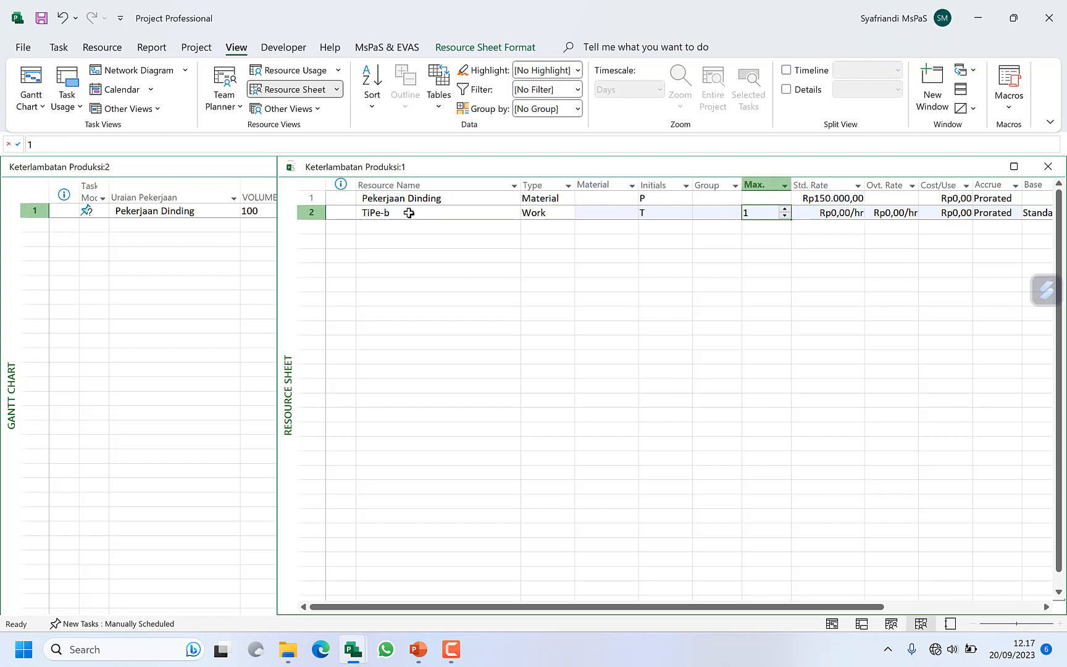
type("100")
key("Return")
Step: Widen the Gantt Chart window and assign the Pekerjaan Dinding resource with 100 units to the Pekerjaan Dinding task
left_click(175, 254)
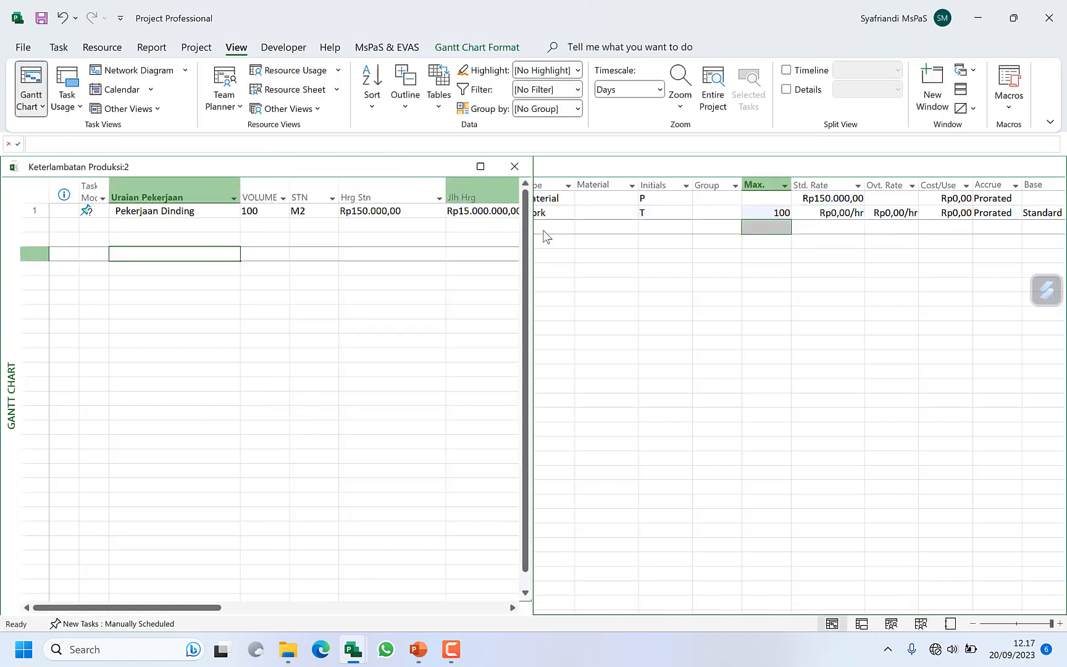
left_click_drag(531, 269, 1036, 269)
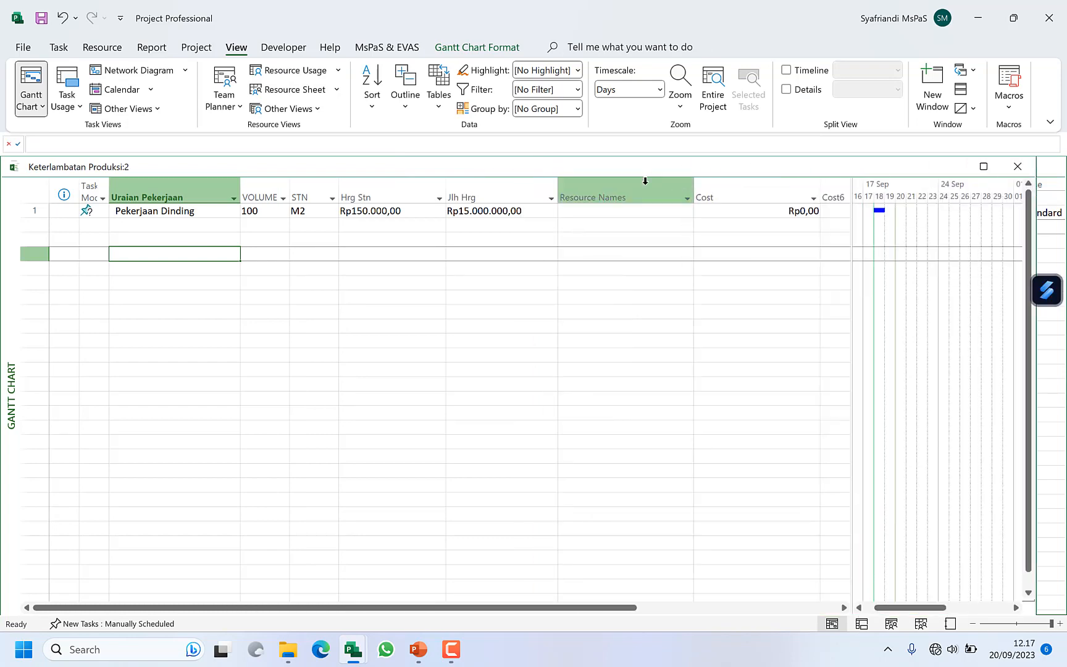
double_click(193, 210)
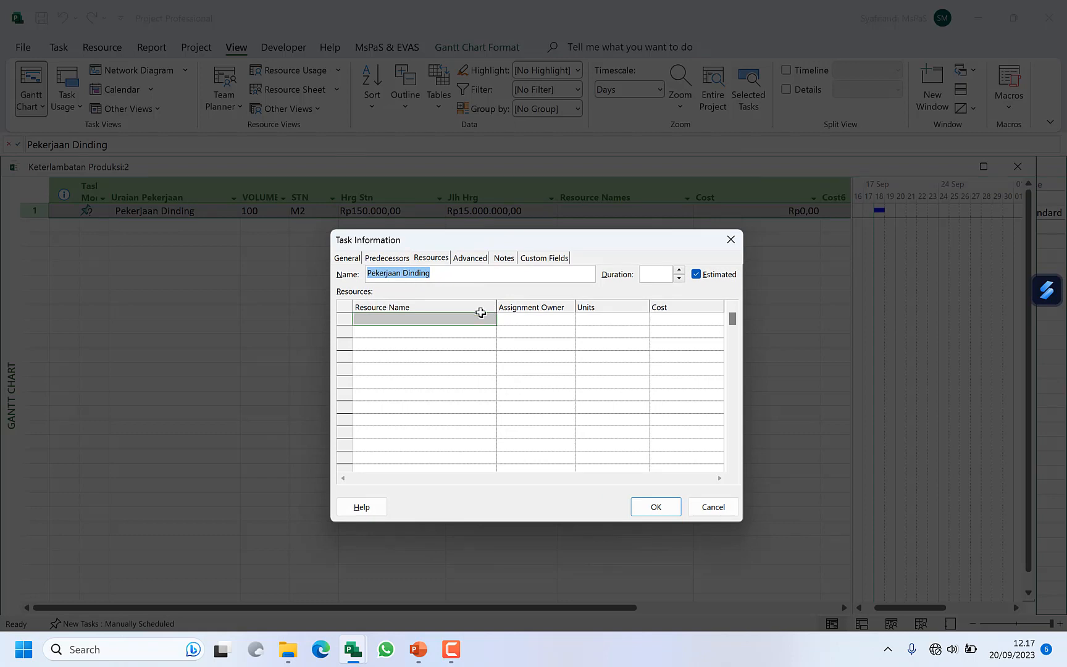
left_click(486, 319)
left_click(490, 319)
left_click(486, 331)
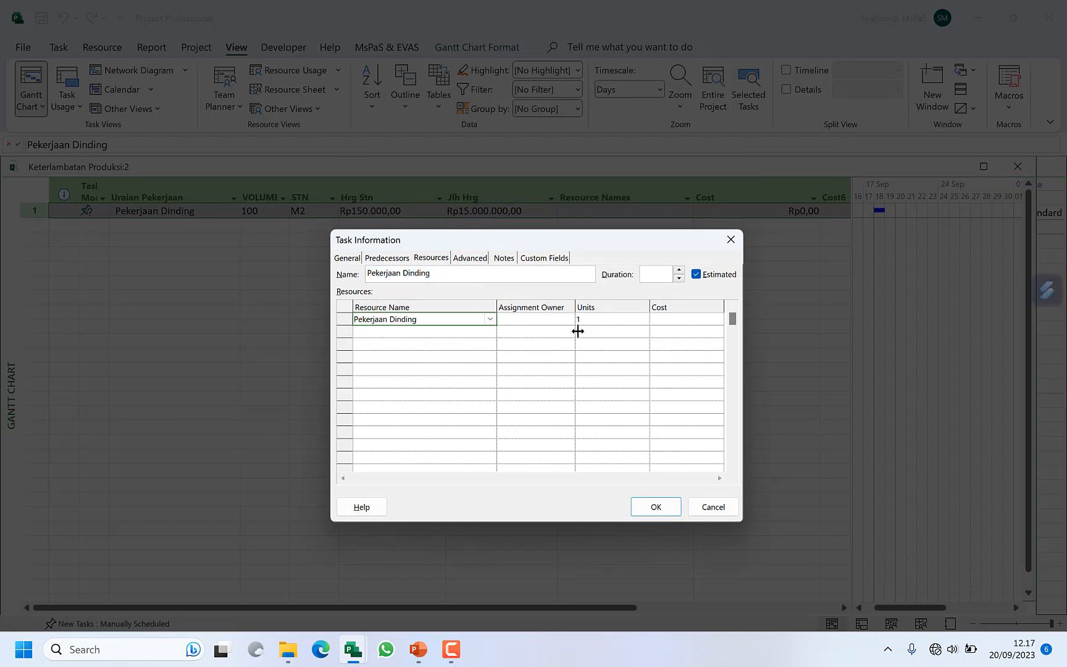
left_click(613, 322)
type("100")
Step: Assign TiPe-b as the second resource of the Pekerjaan Dinding task and accept the task information
left_click(473, 335)
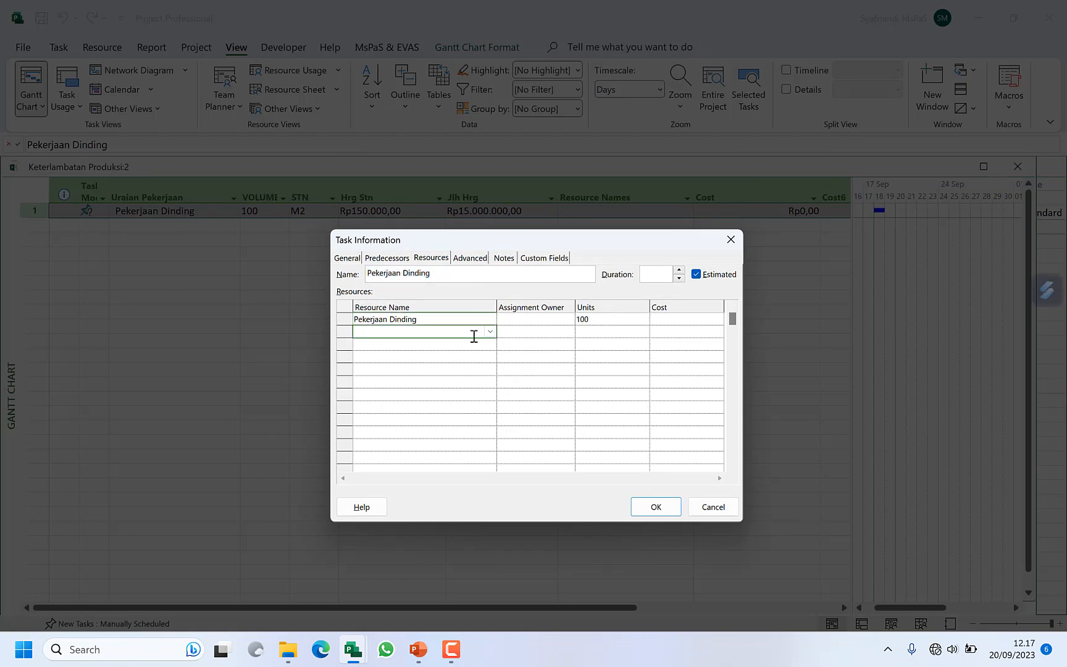
left_click(491, 332)
left_click(459, 355)
left_click(666, 516)
left_click(617, 221)
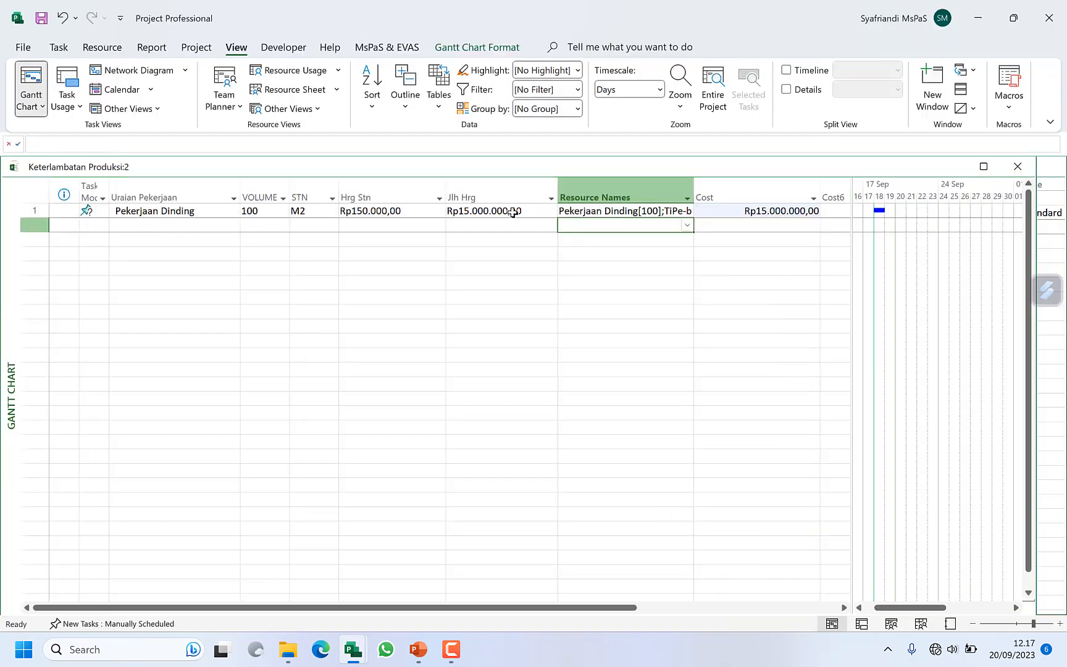
Step: Compare the Pekerjaan Dinding task's Cost with its Jlh Hrg value
left_click(766, 211)
left_click(757, 235)
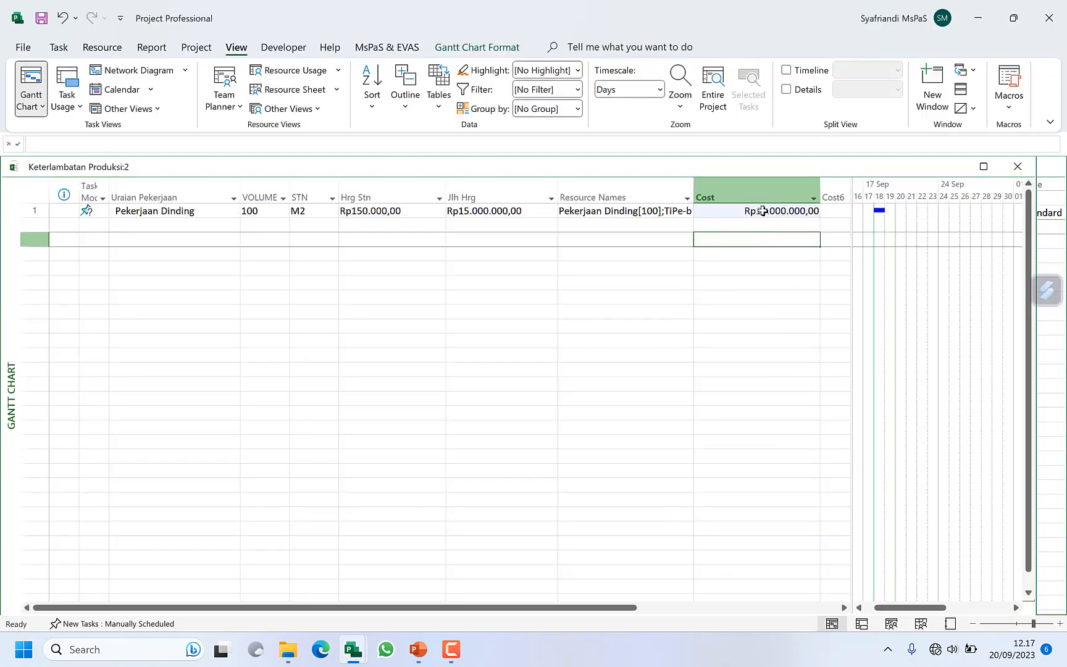
left_click(761, 198)
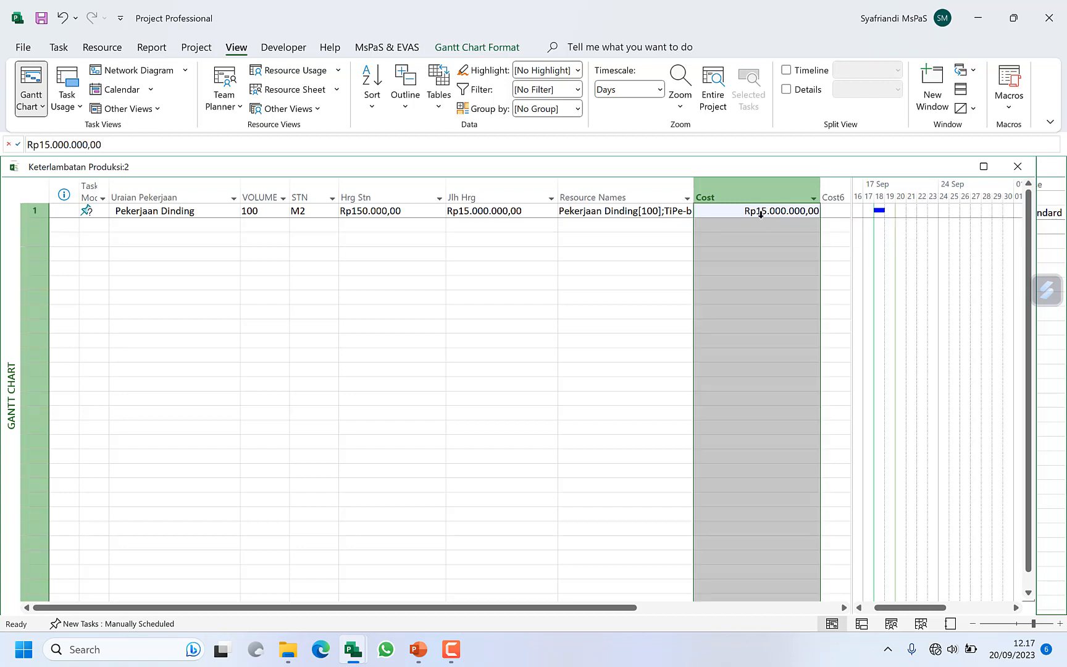
left_click(524, 195)
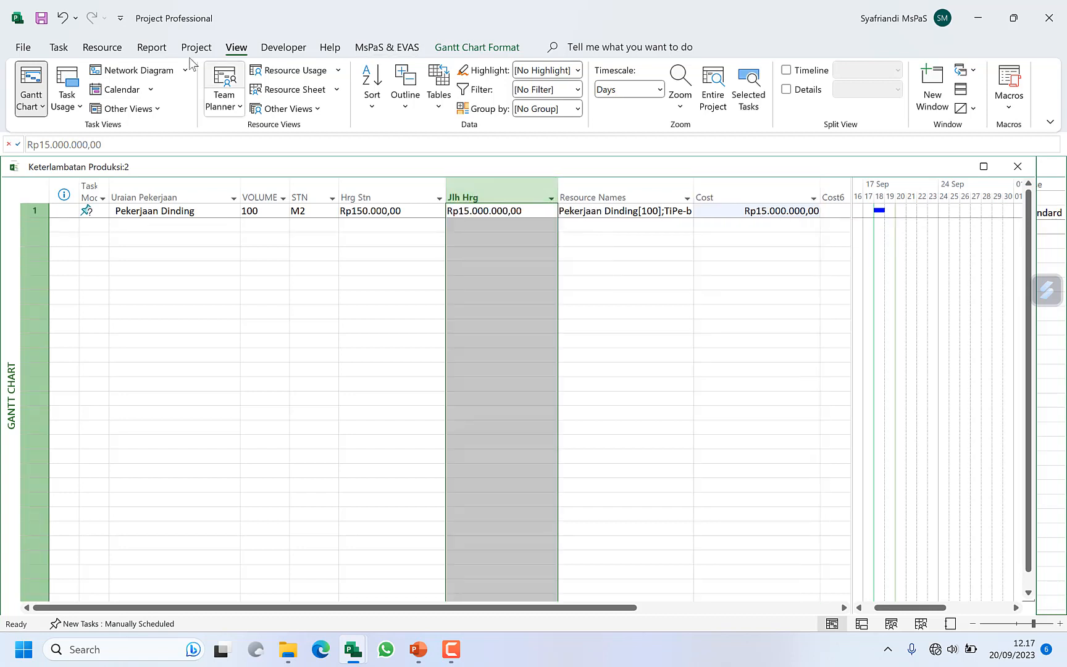
Step: Change the Pekerjaan Dinding task from manual scheduling to Auto Schedule
left_click(59, 47)
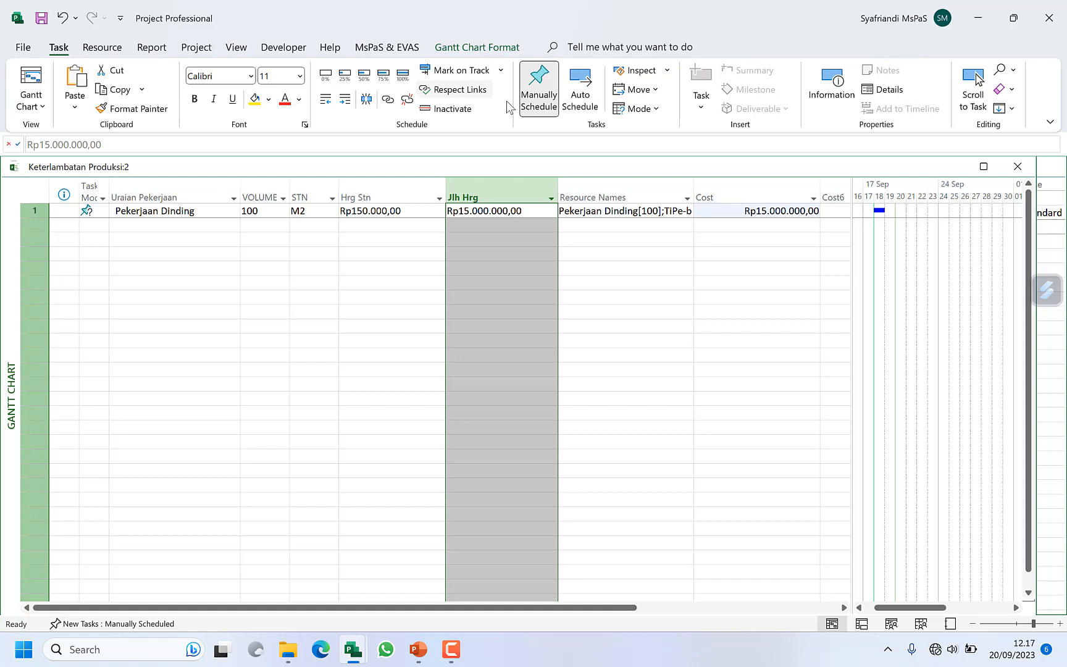
left_click(580, 93)
left_click(201, 209)
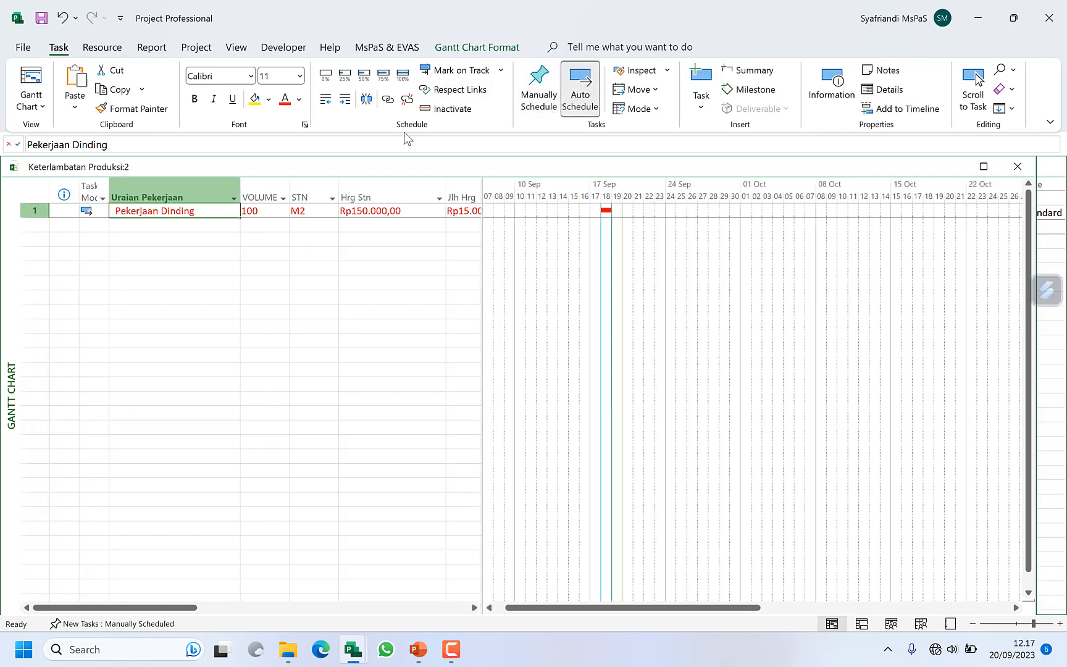
Step: Show the Entry table in the Gantt Chart and set Pekerjaan Dinding's Duration to 10 days
left_click(236, 47)
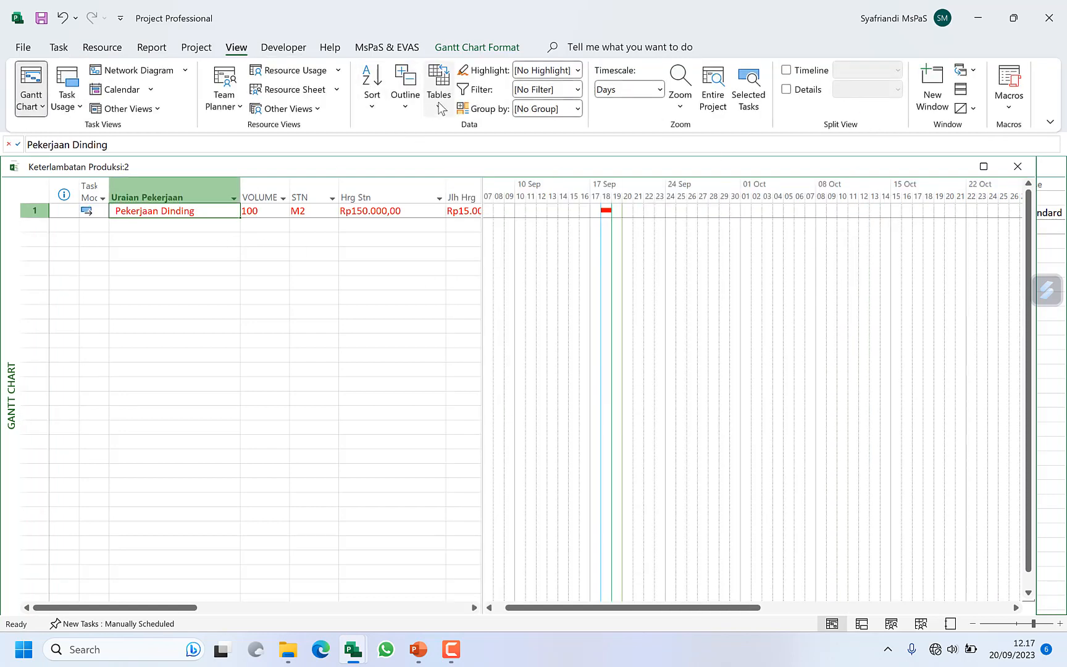
left_click(438, 96)
left_click(469, 239)
left_click(235, 236)
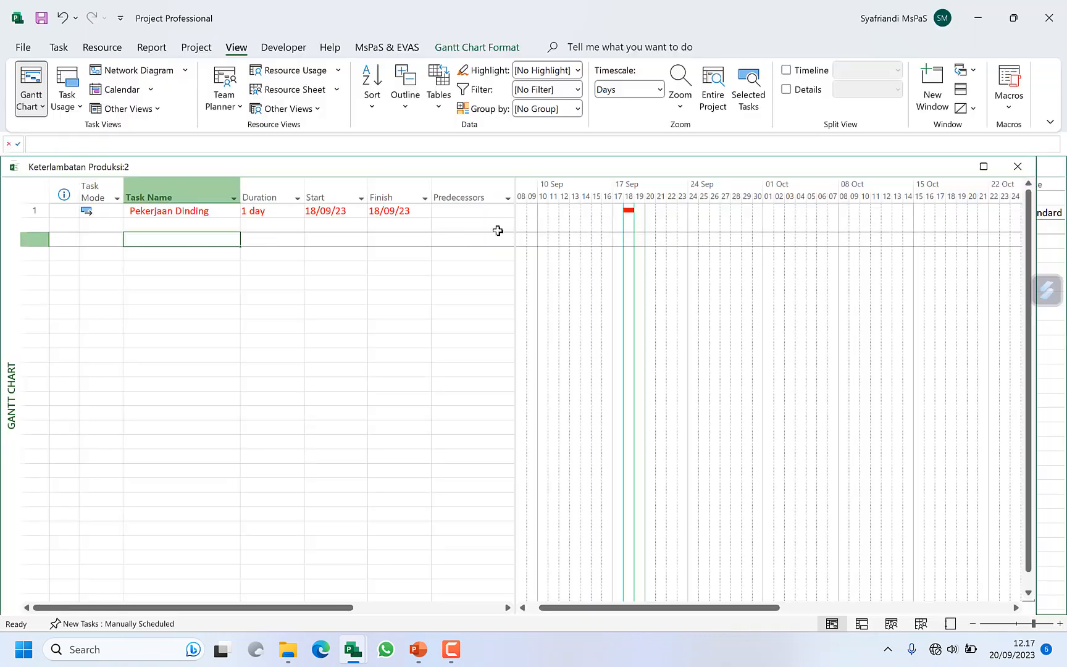
left_click(280, 210)
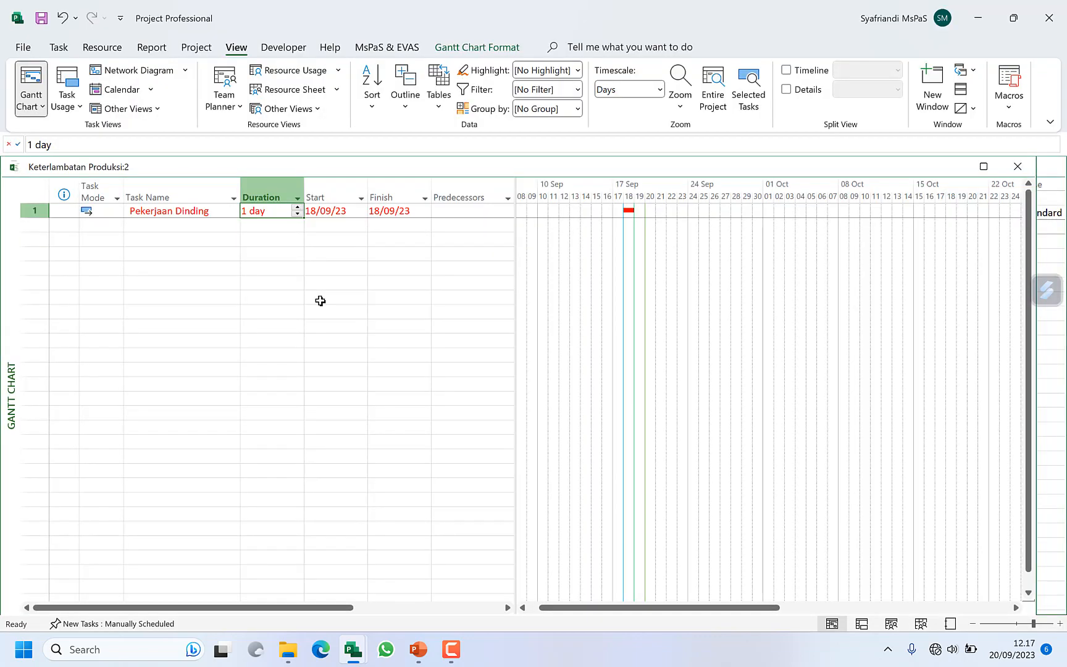
type("10")
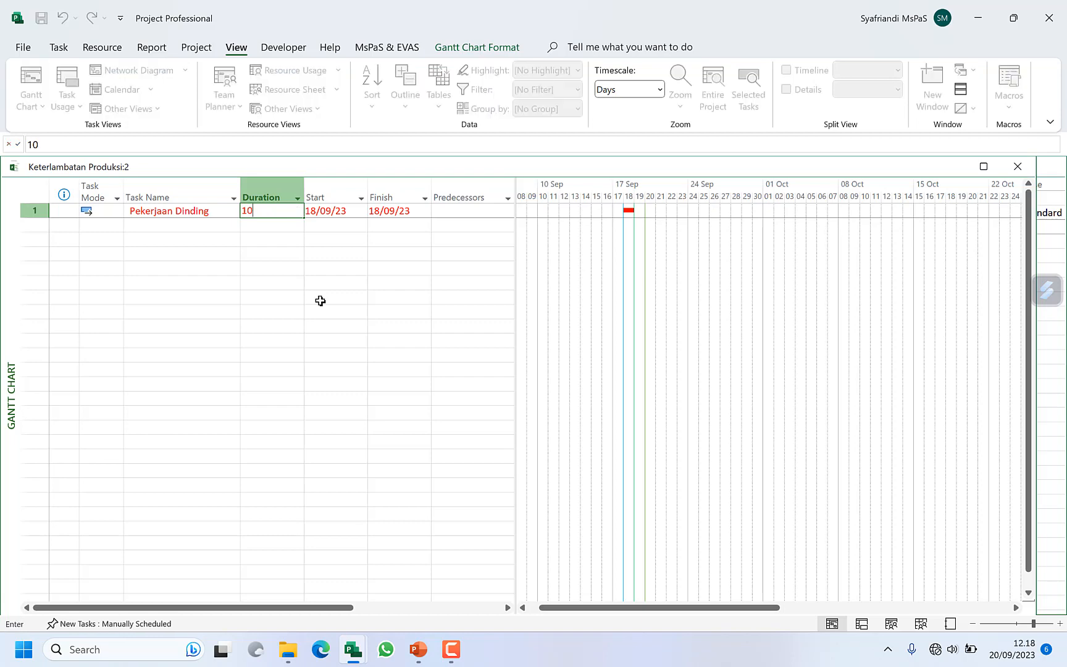
key("Tab")
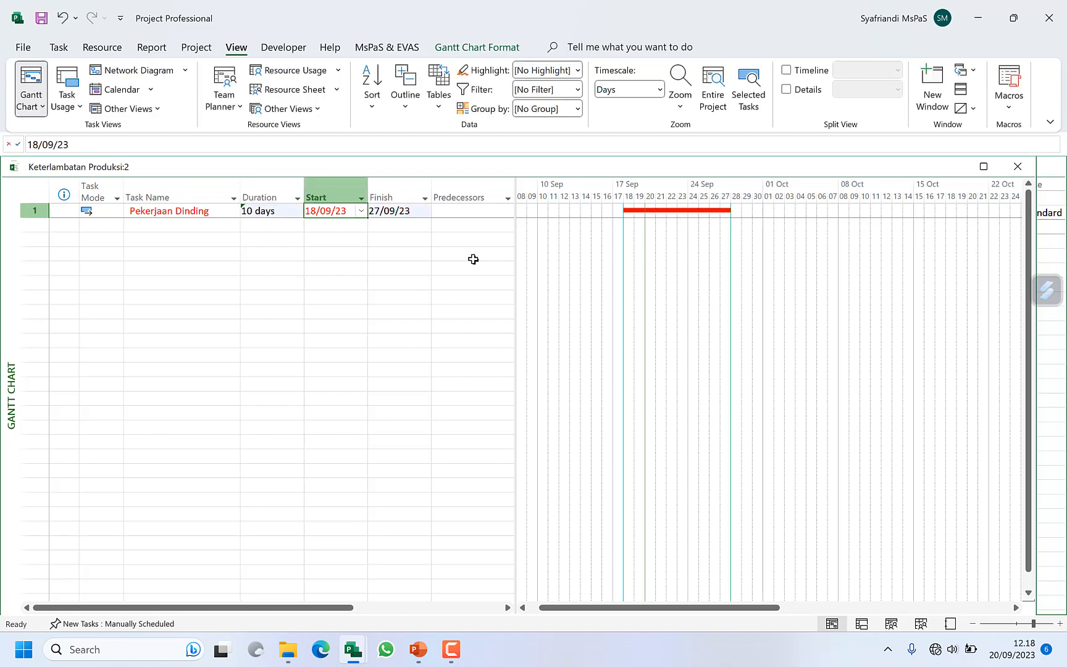
Step: Display Task Usage below the Gantt Chart and review the daily work of Pekerjaan Dinding's assignments from 18 to 27 September
key("ctrl+t")
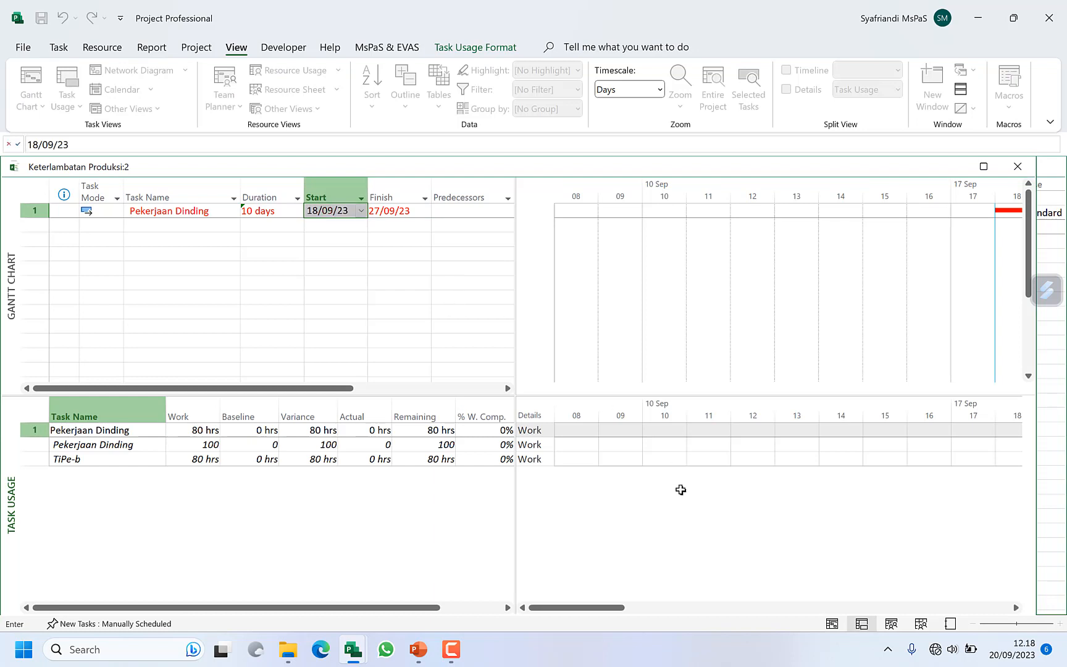
left_click(680, 490)
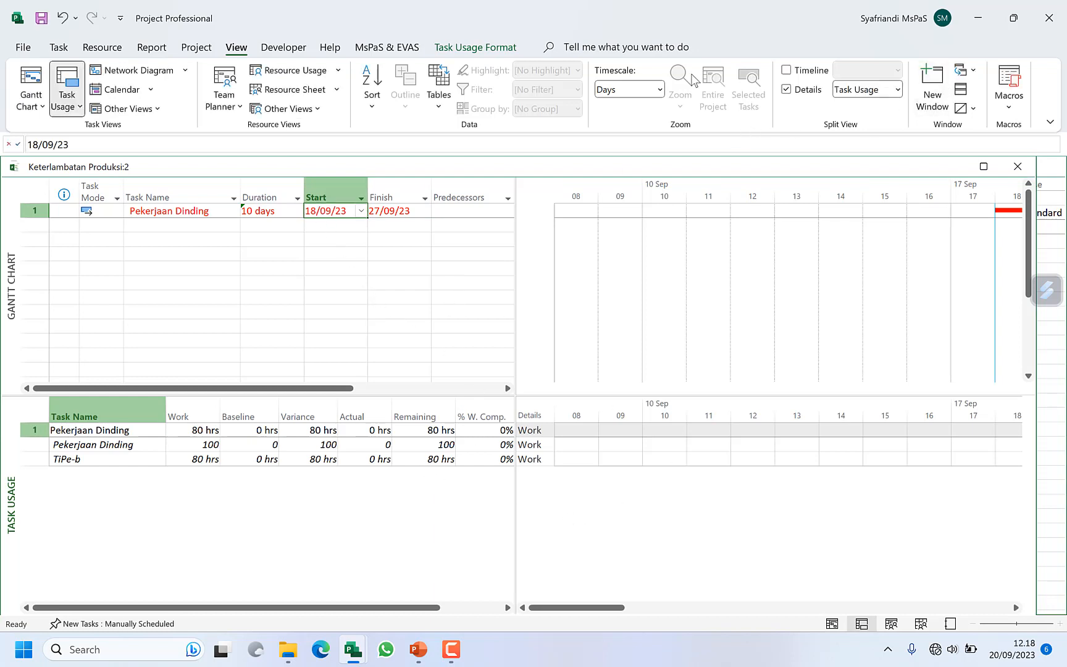
left_click(474, 47)
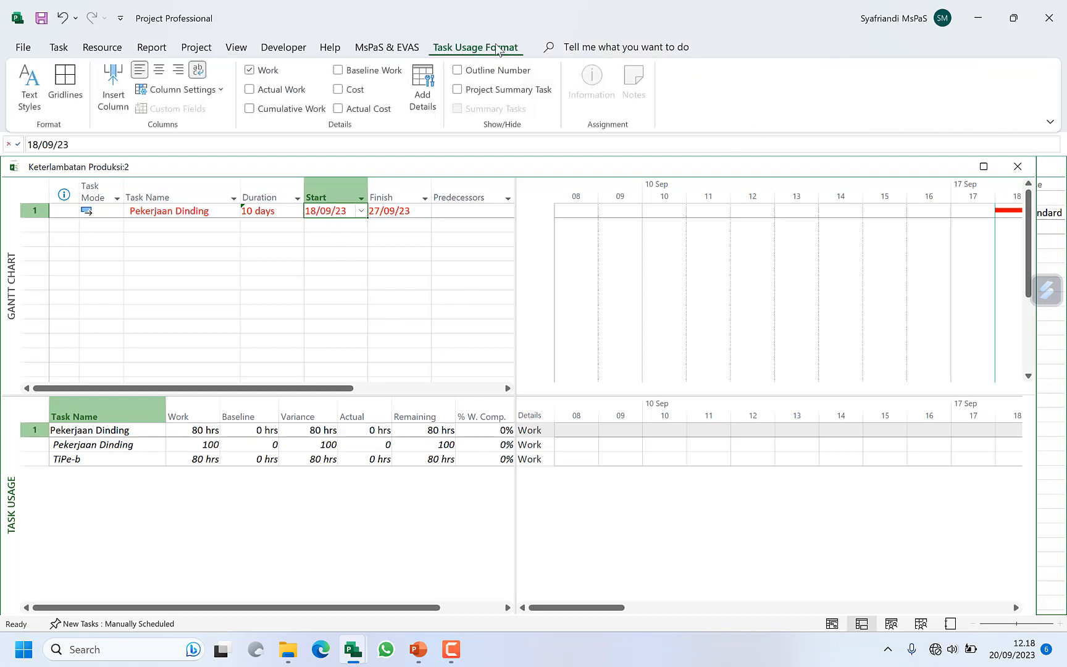
left_click(380, 50)
left_click(849, 87)
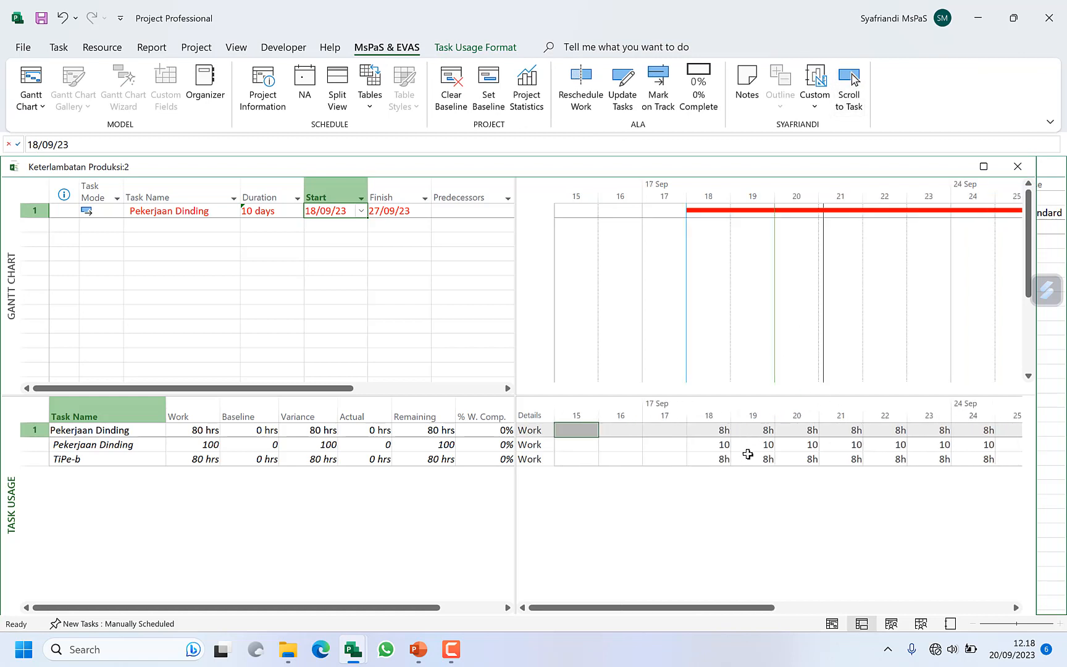
left_click_drag(725, 445, 976, 455)
left_click(1016, 608)
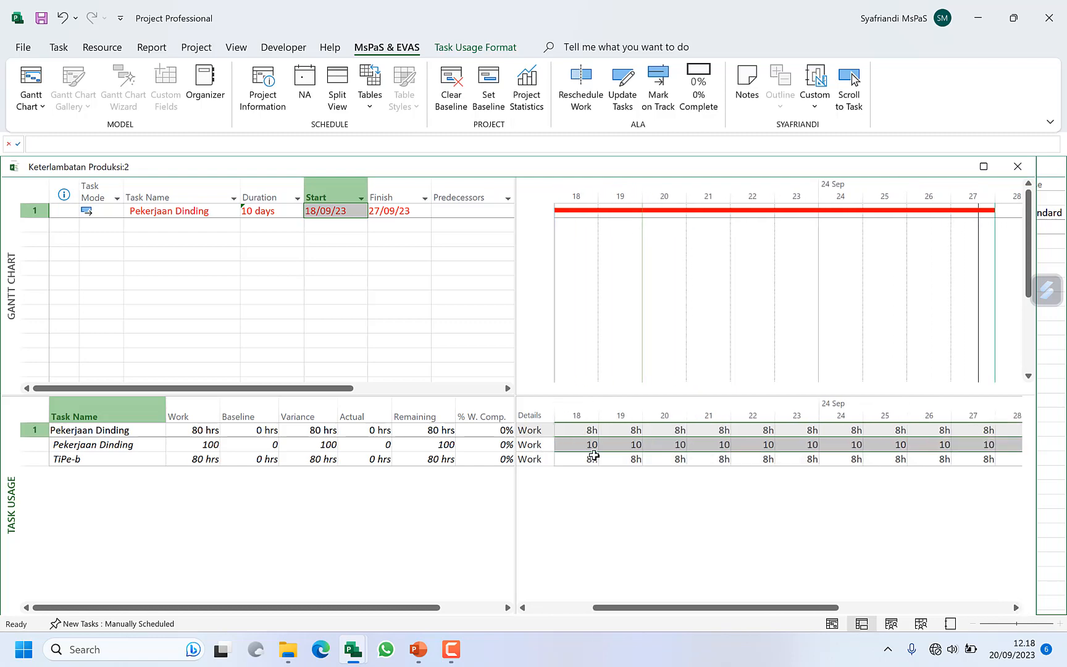
left_click(593, 456)
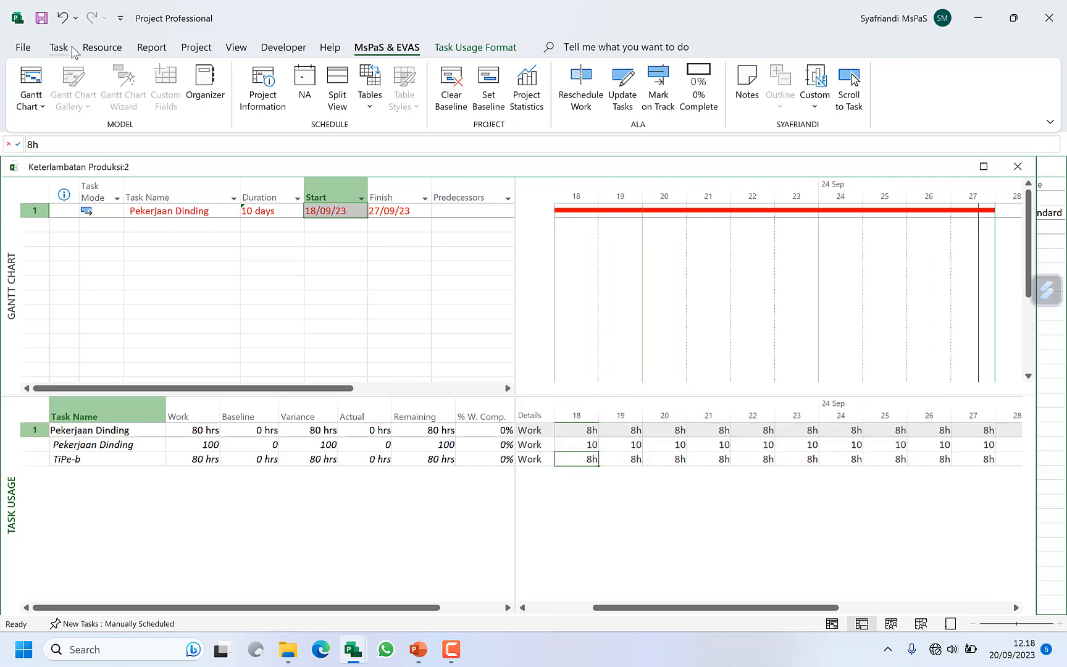
Step: Set the project's scheduling option for entering work to Days
left_click(24, 48)
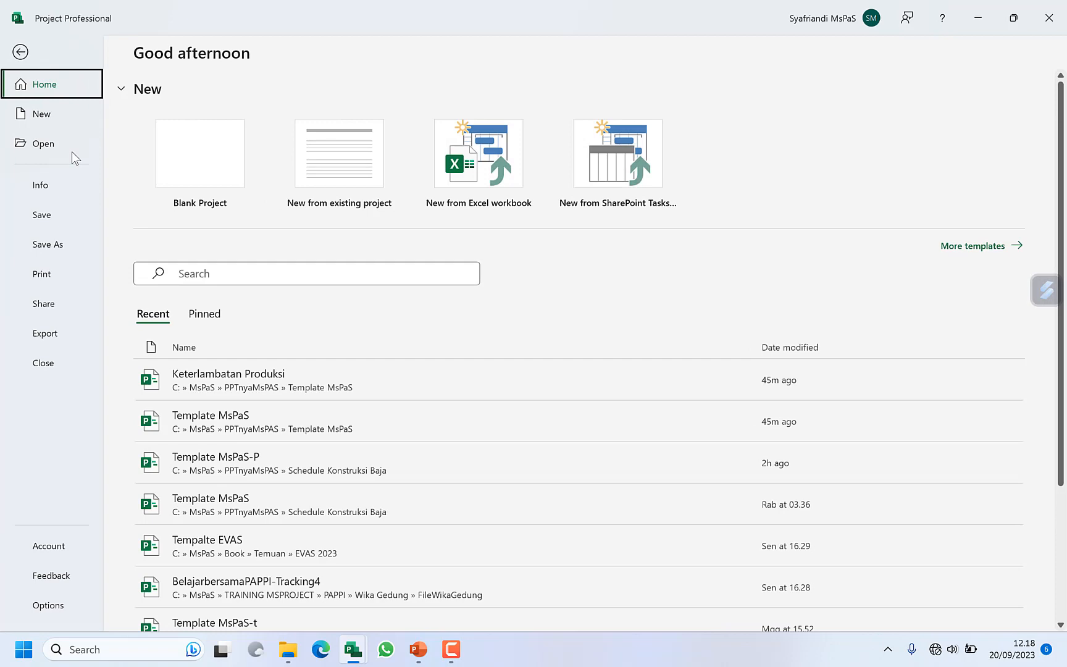
left_click(52, 611)
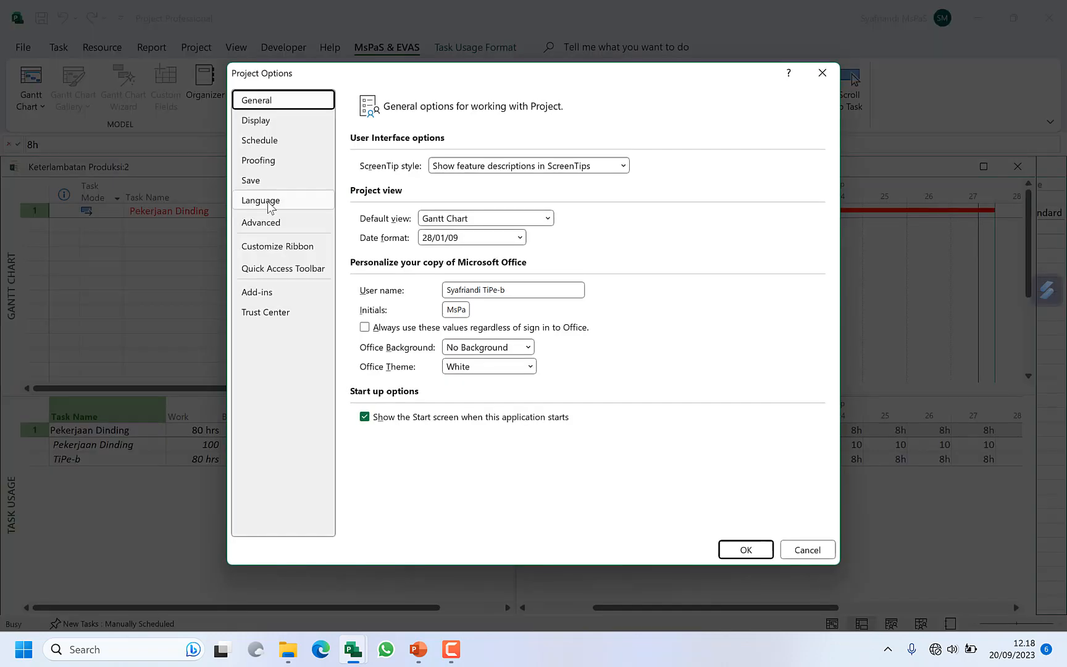
left_click(274, 141)
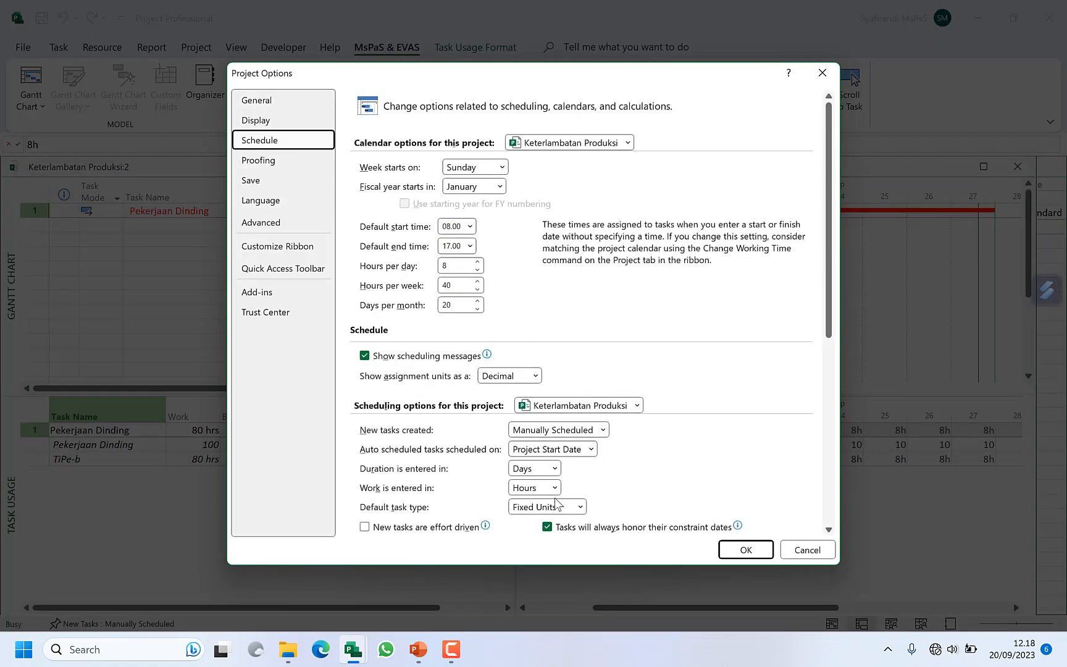
left_click(555, 488)
left_click(543, 533)
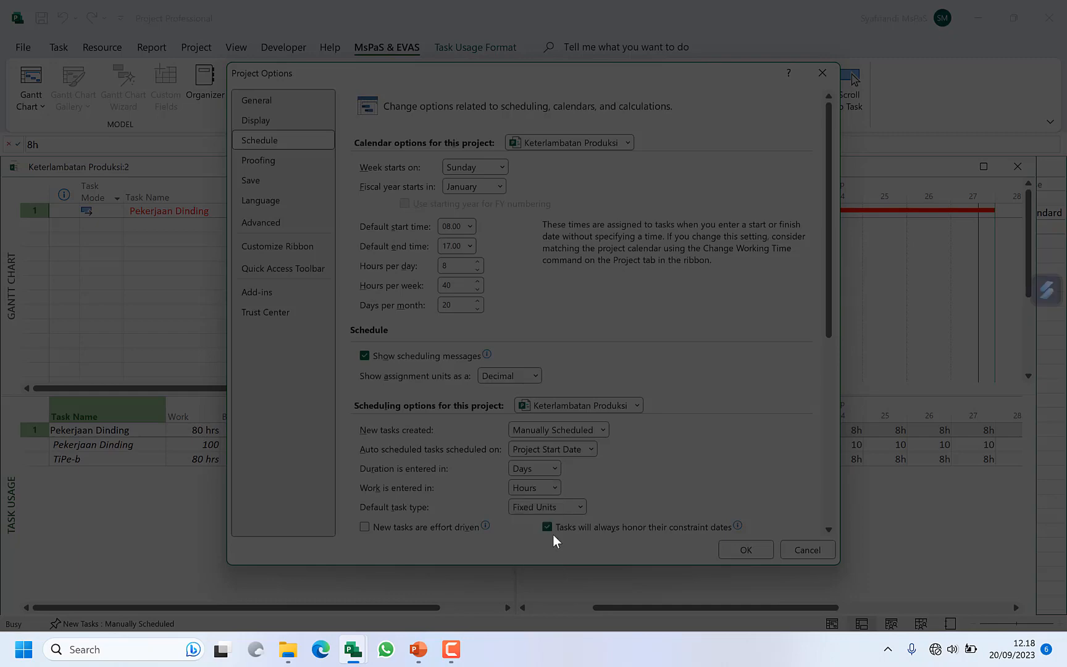
left_click(727, 552)
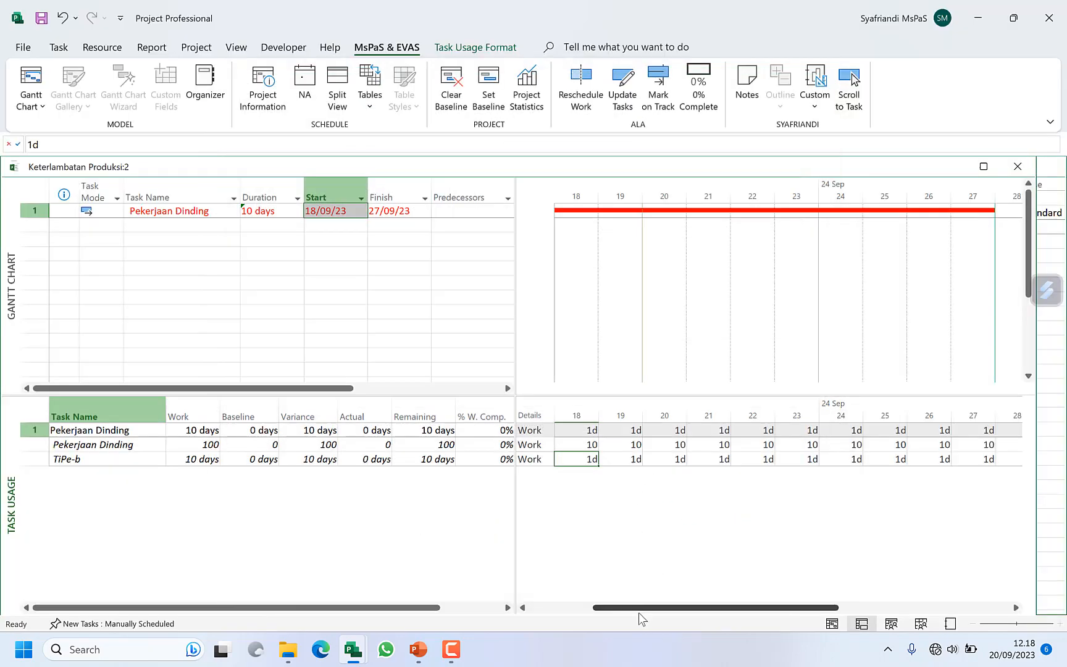
Step: Check the daily work values of the TiPe-b and Pekerjaan Dinding assignments in Task Usage
left_click(106, 465)
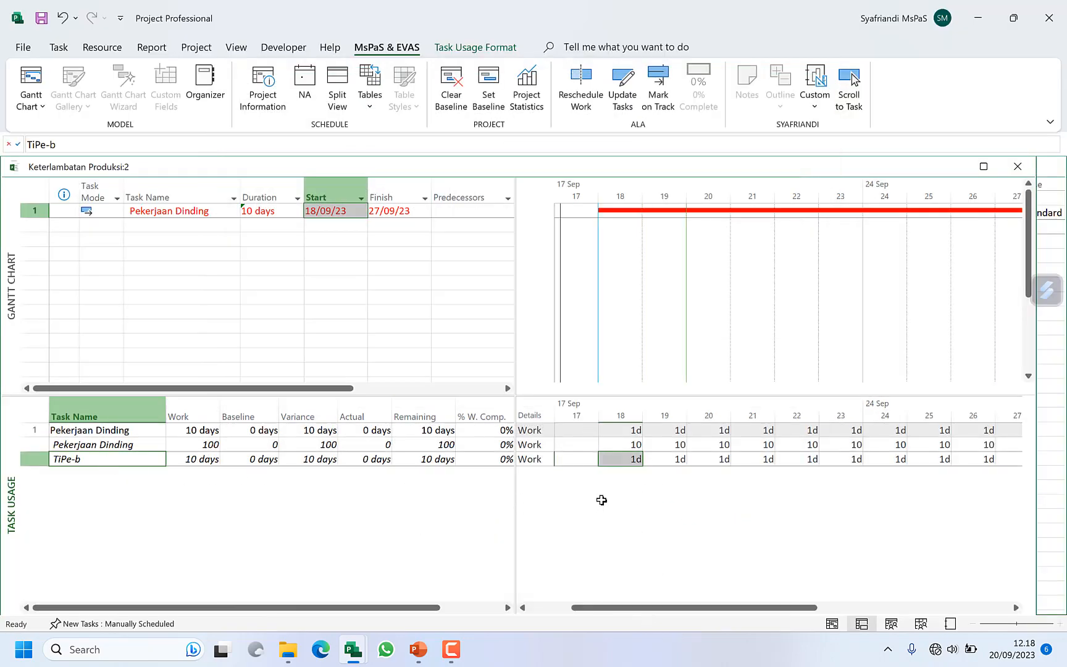
left_click(636, 441)
left_click(665, 443)
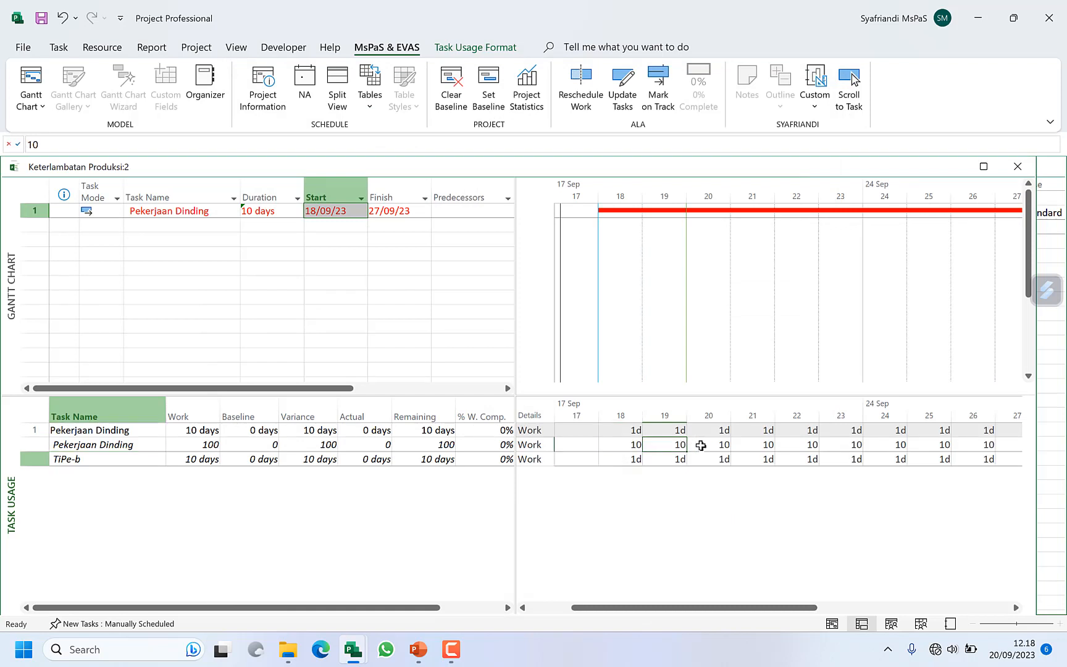
left_click(704, 444)
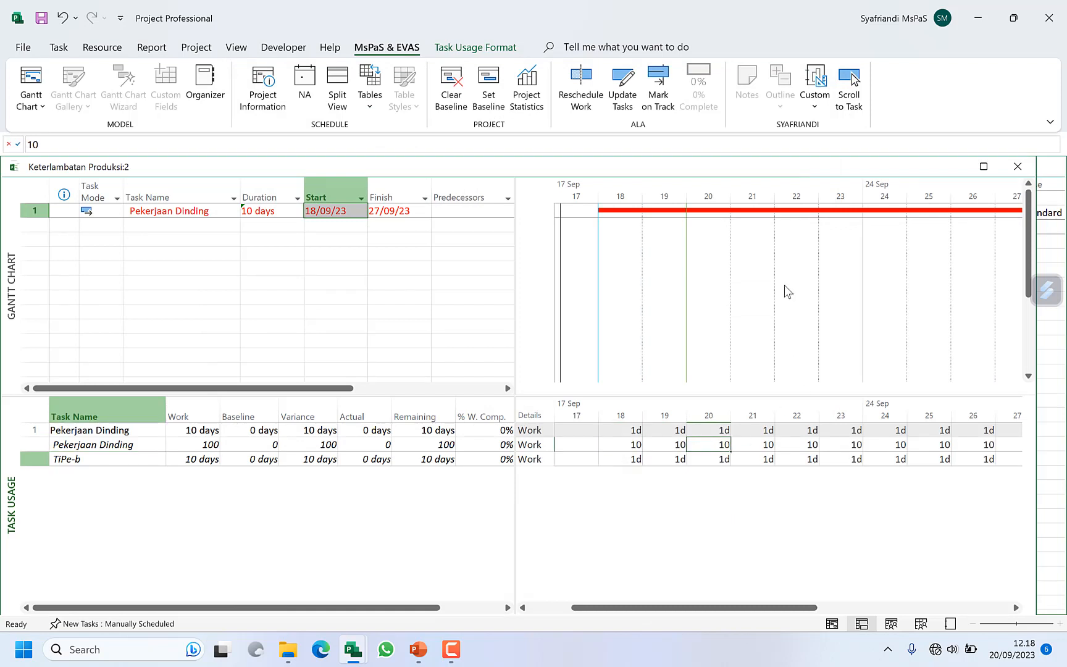
Step: Maximize the Keterlambatan Produksi:2 window and narrow the table area to give the timescale more room
left_click(983, 166)
left_click_drag(504, 231, 420, 263)
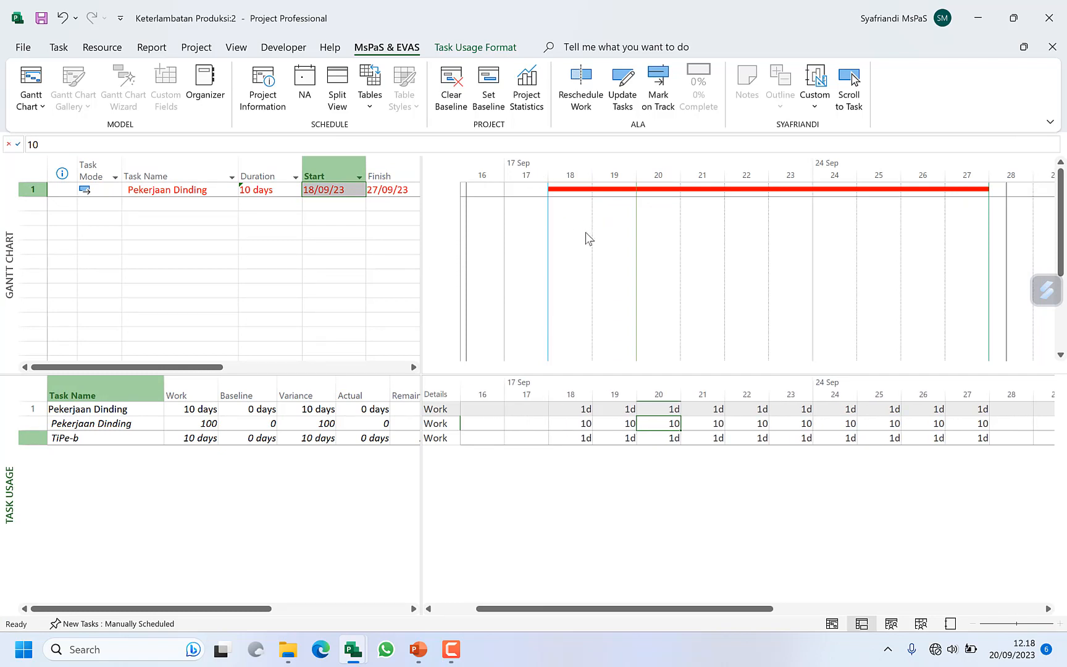
Step: Save the current schedule as the Baseline for the entire project
left_click(170, 202)
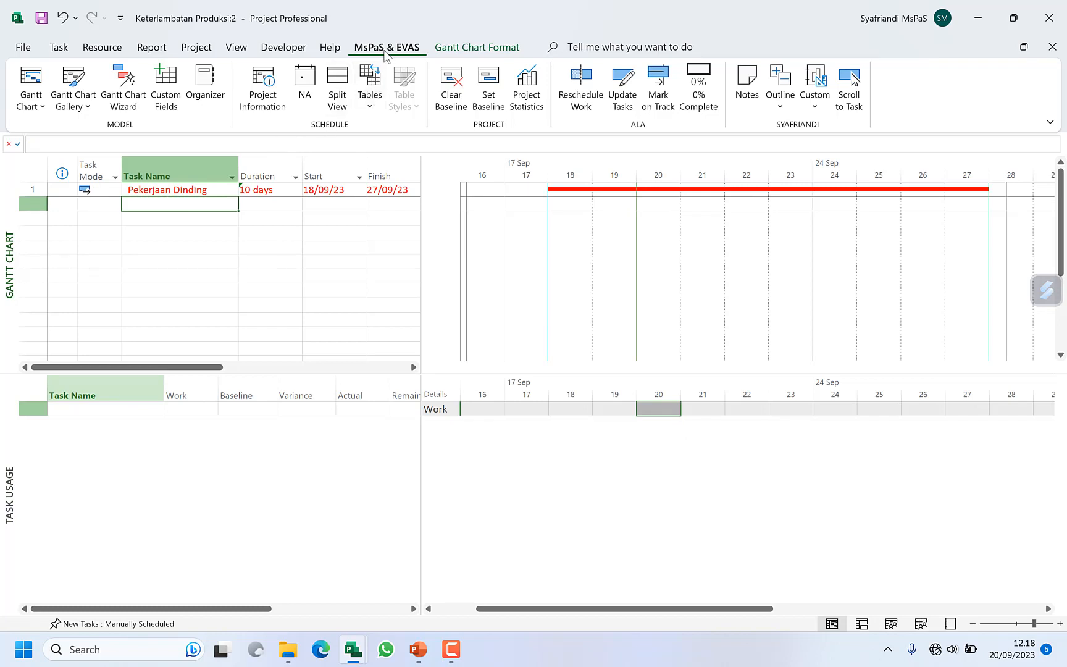
left_click(499, 95)
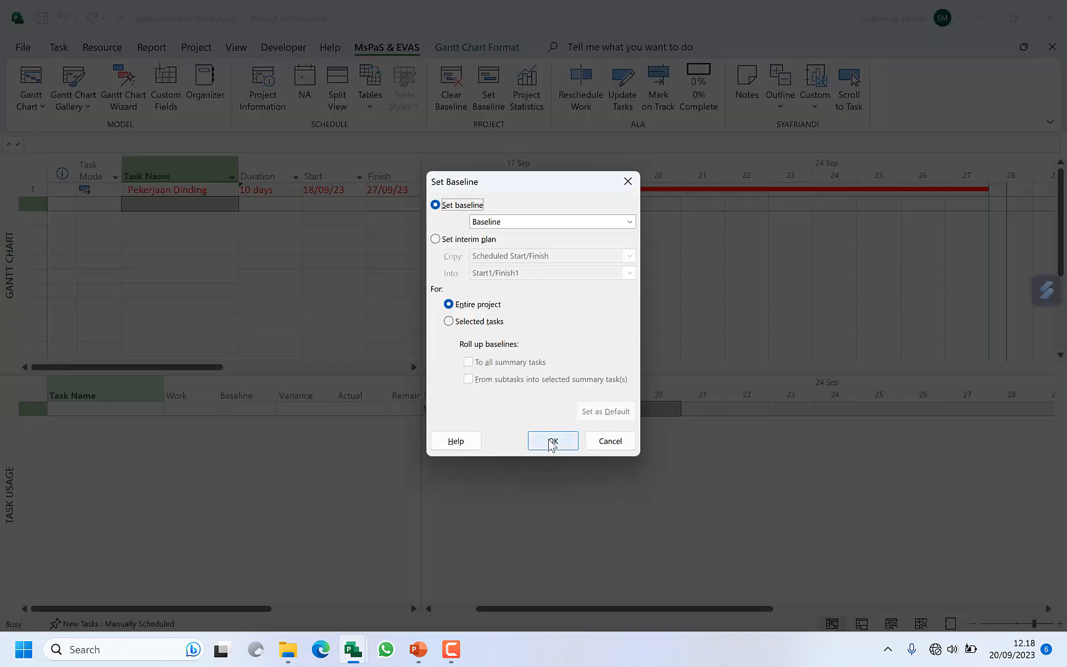
left_click(553, 440)
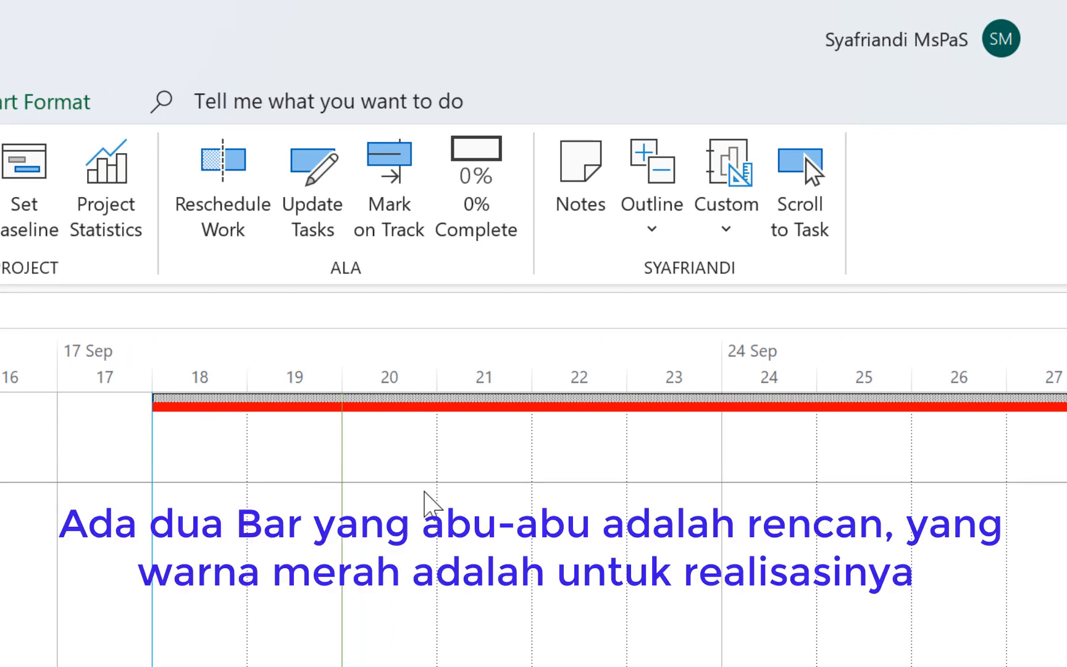
Step: Insert a blank row above Pekerjaan Dinding and add Actual Work to the details shown in Task Usage
scroll(426, 491, "up", 1)
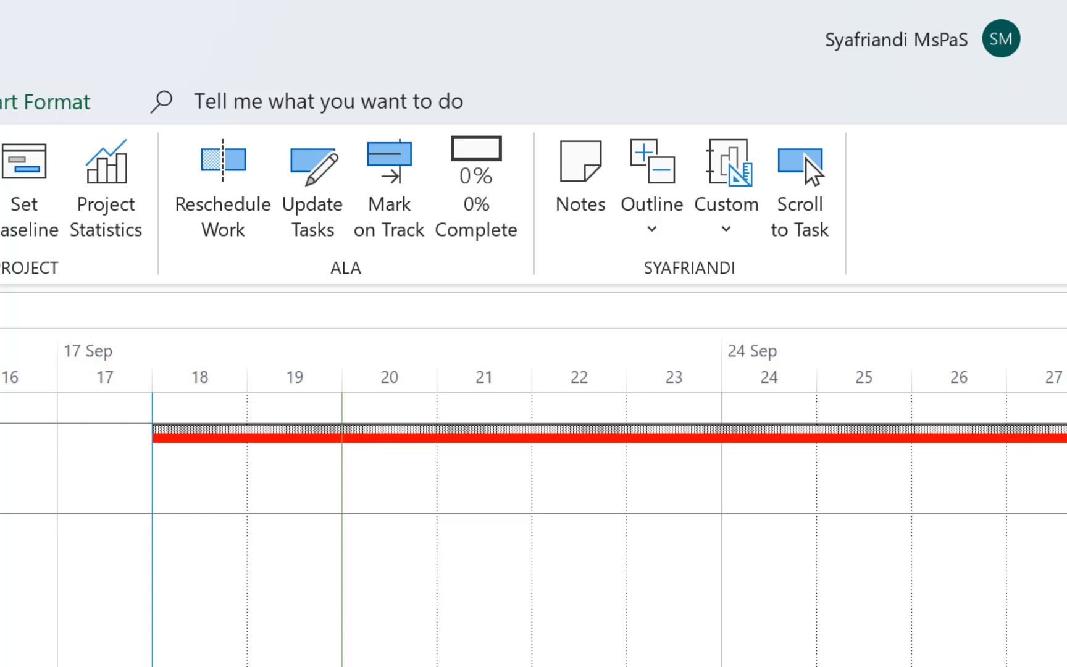
right_click(443, 426)
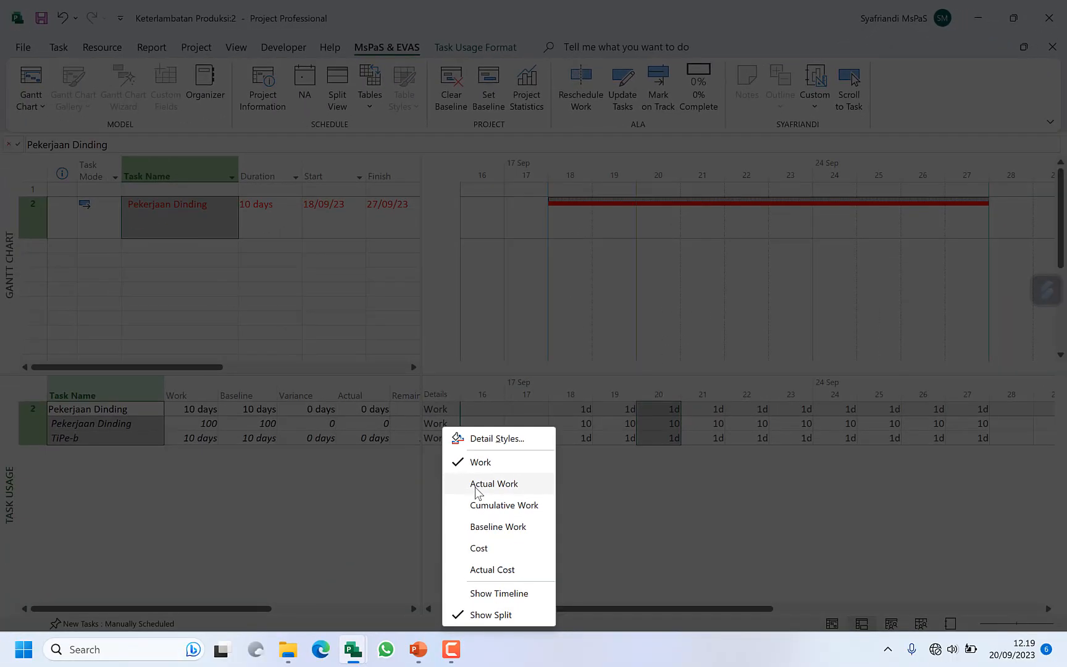
left_click(475, 486)
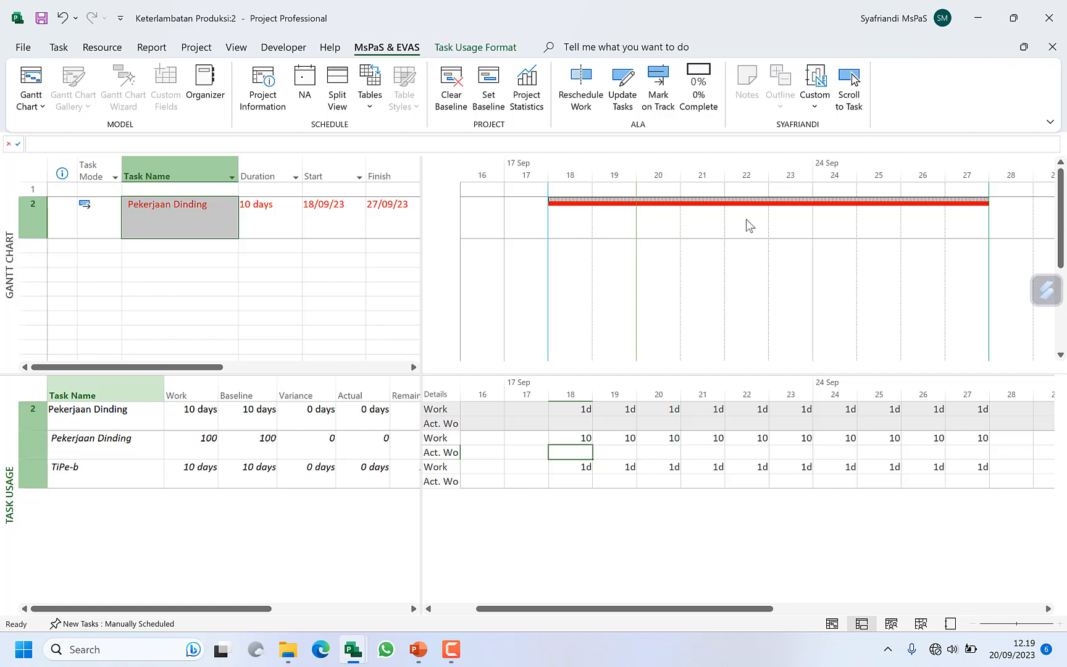
Step: Set the project's status date to 22/09/2023
left_click(305, 81)
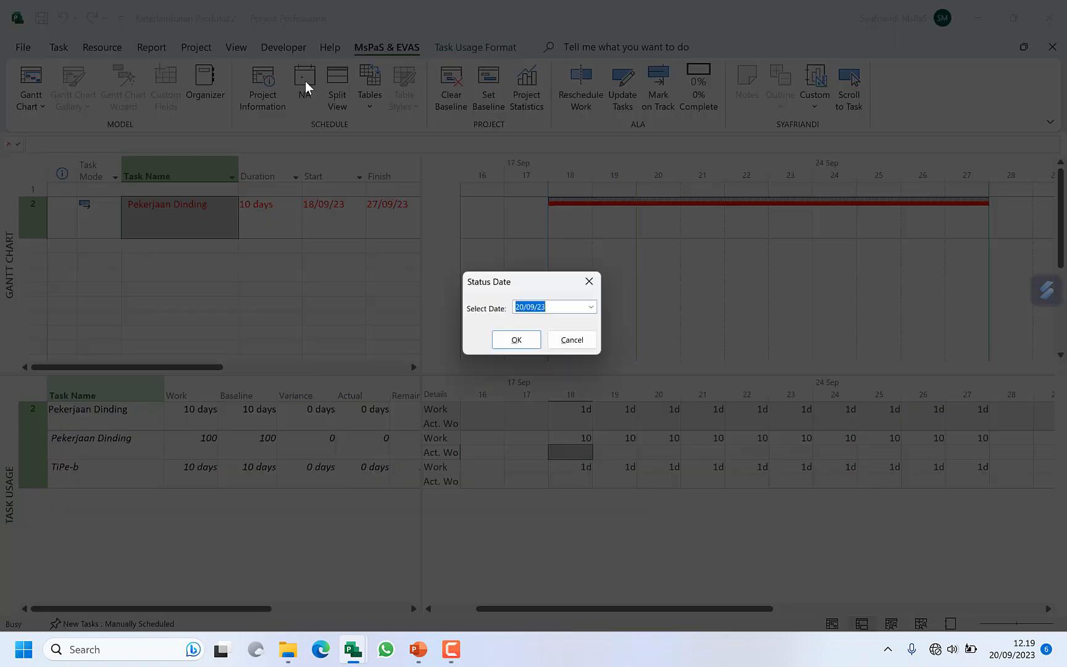
left_click(595, 308)
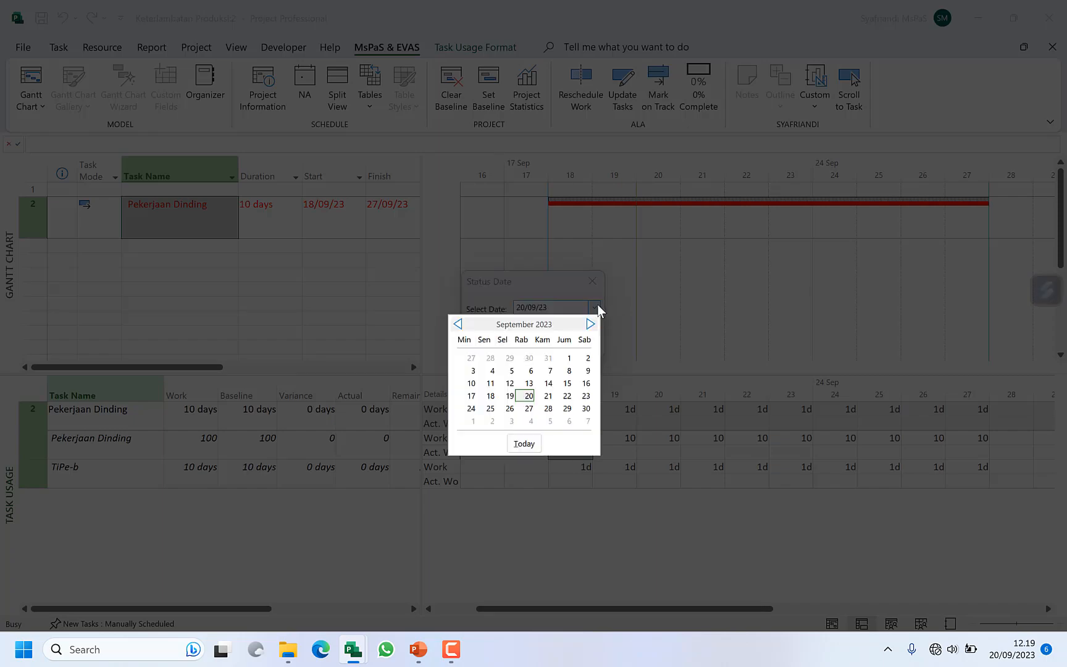
left_click(566, 395)
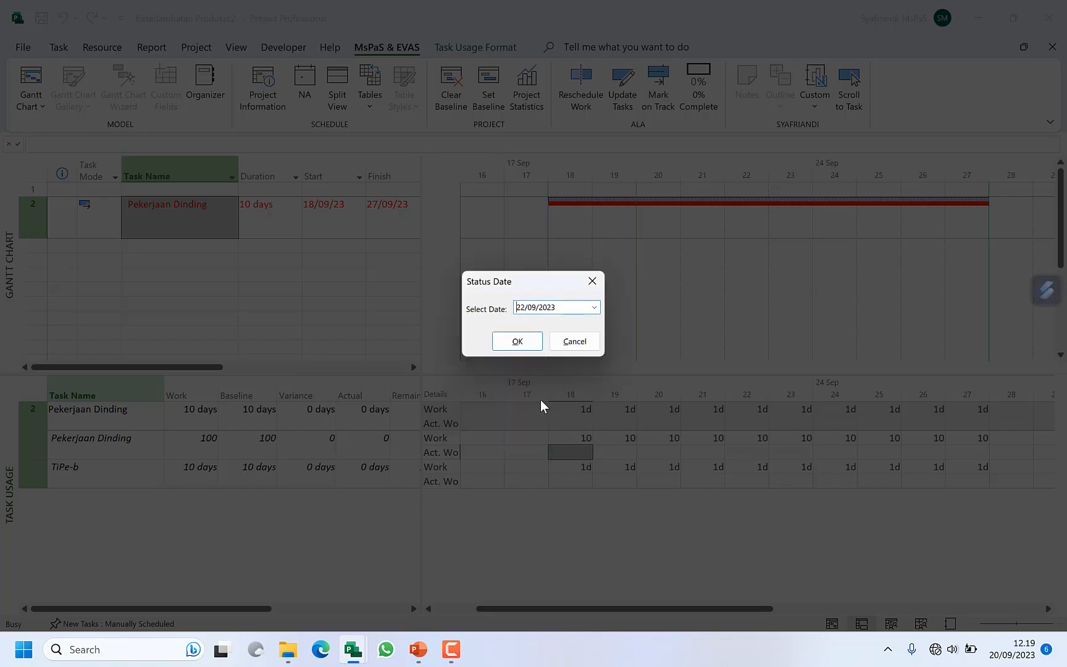
left_click(532, 344)
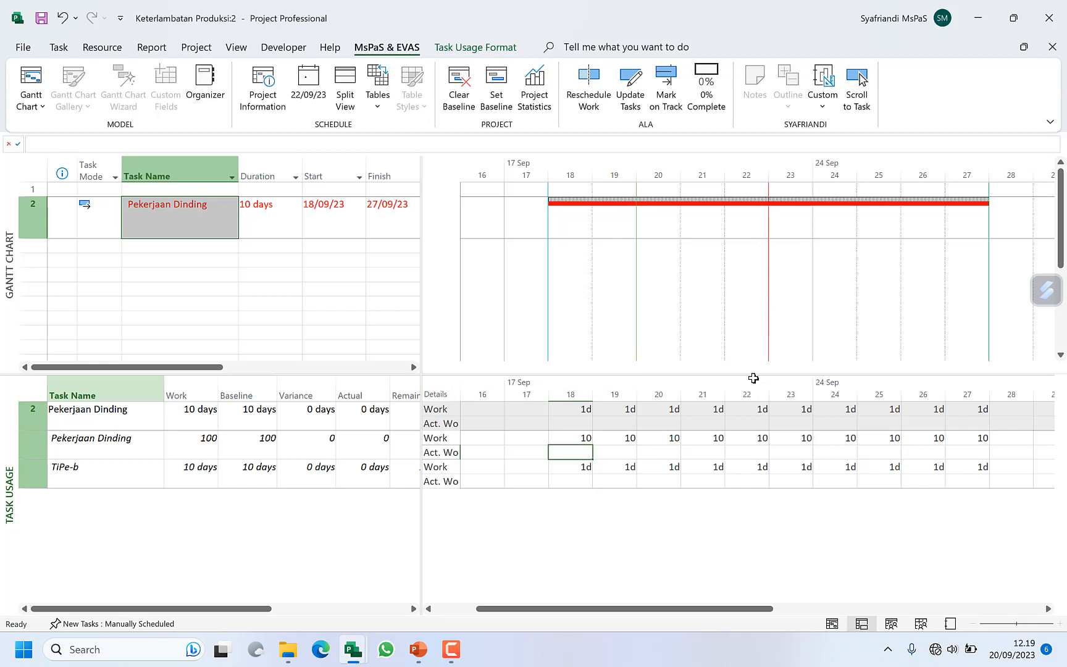
Step: Enlarge the Task Usage view, widen the table area to include Remaining and % W. Comp., and mark Pekerjaan Dinding on track
left_click_drag(754, 374, 755, 314)
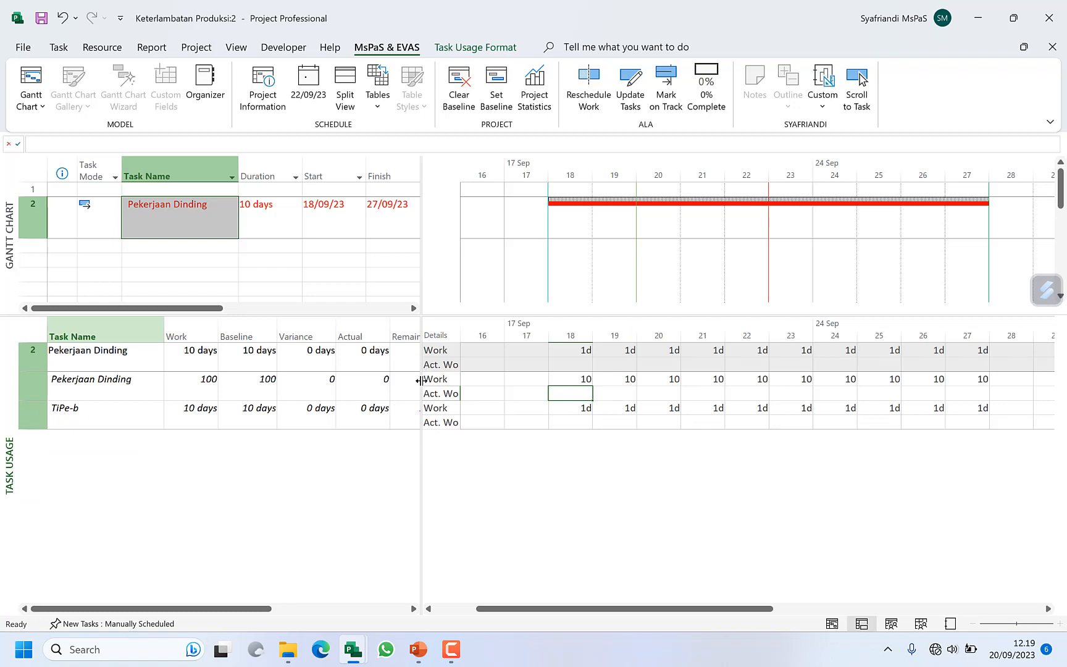
left_click_drag(421, 380, 516, 385)
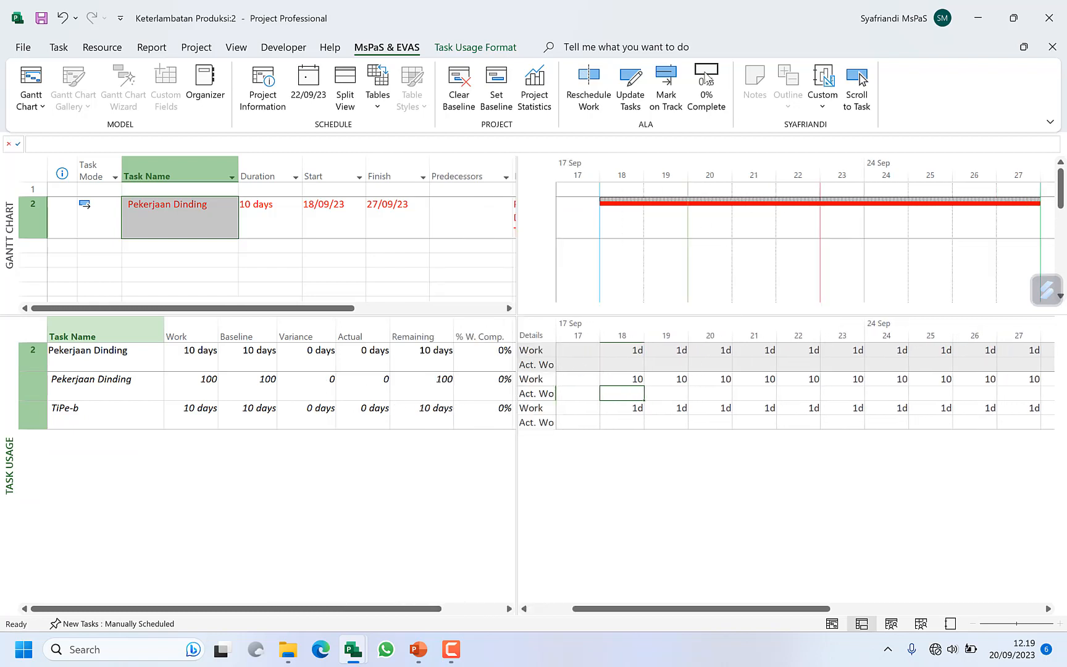
left_click(666, 87)
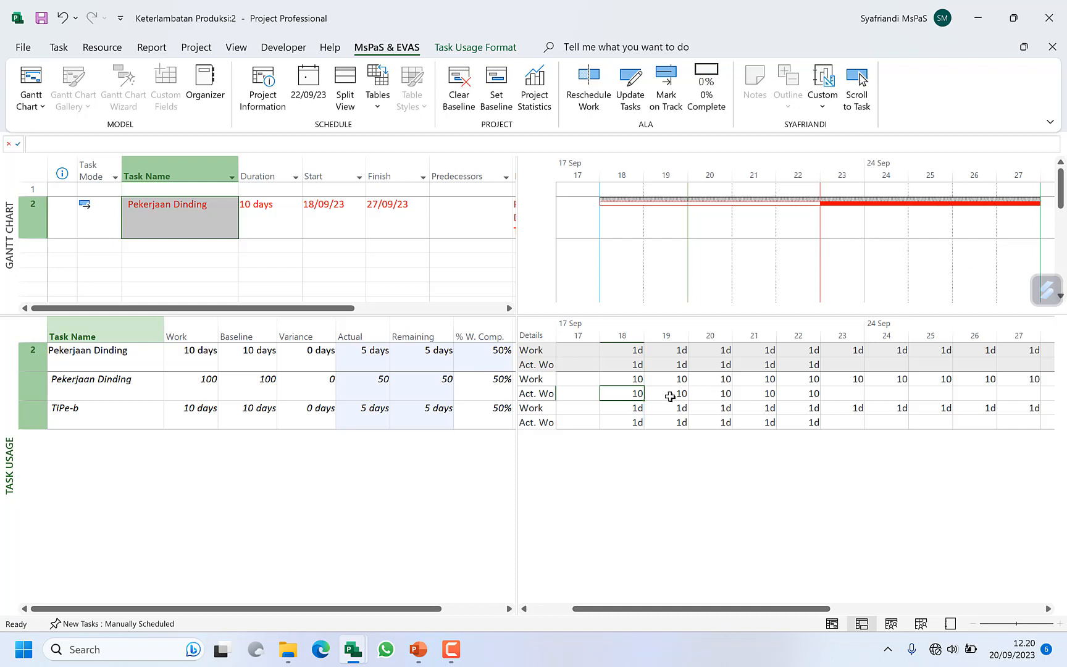
Step: Check the Actual and Remaining work of the Pekerjaan Dinding task and its material assignment
left_click(374, 357)
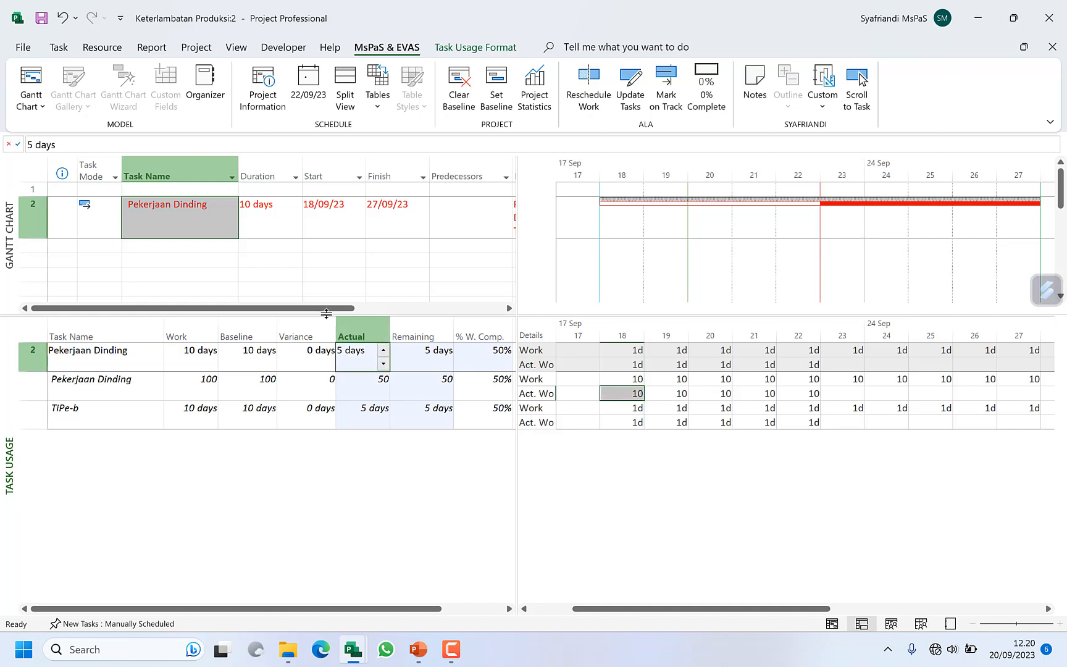
left_click(437, 367)
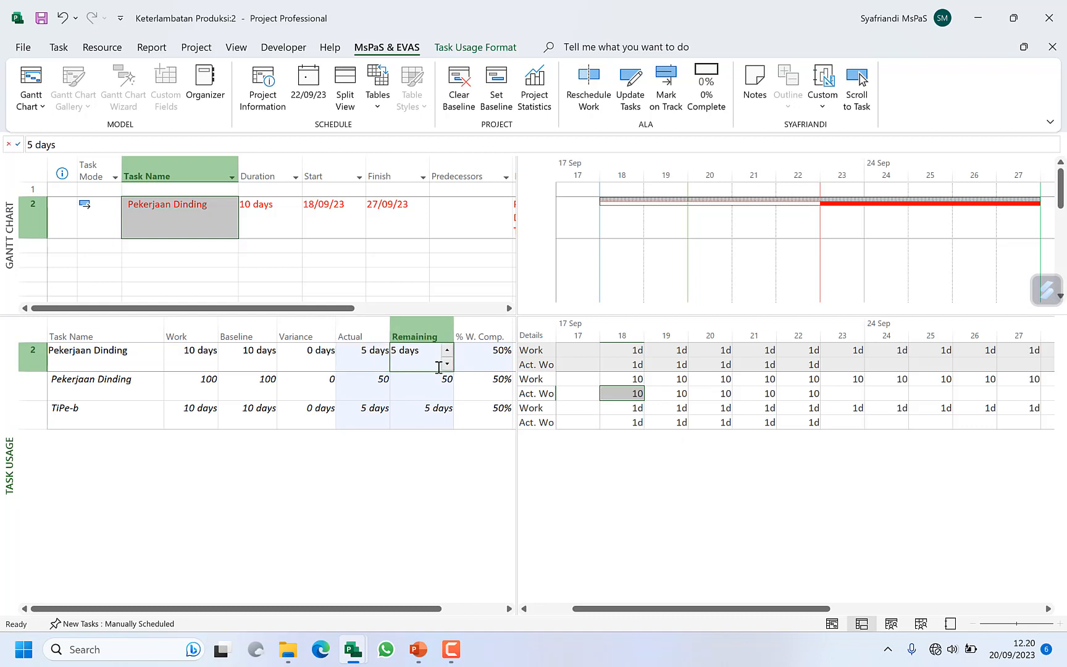
left_click(369, 388)
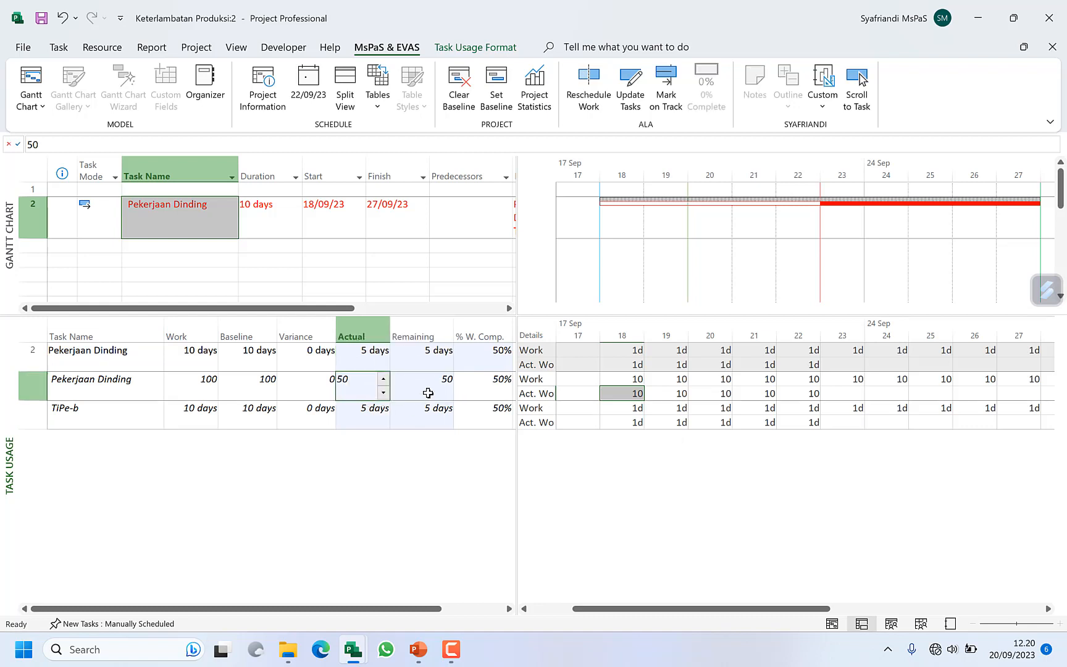
left_click(428, 393)
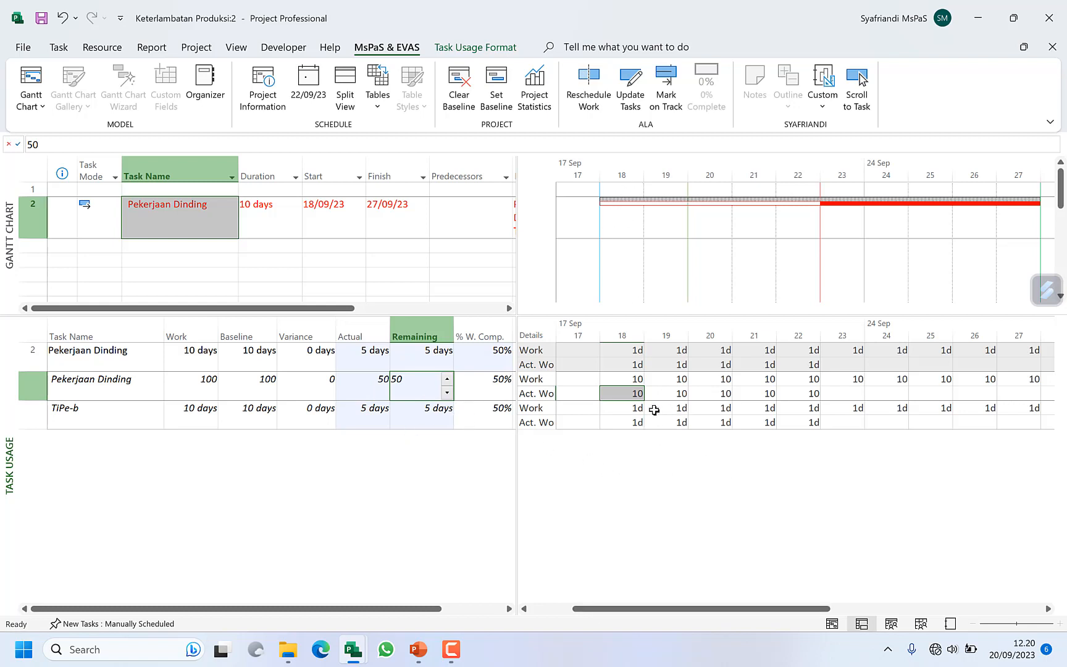
Step: Set the Pekerjaan Dinding material's actual work on 18 September to 5 and check its total Actual
left_click(623, 418)
left_click(628, 397)
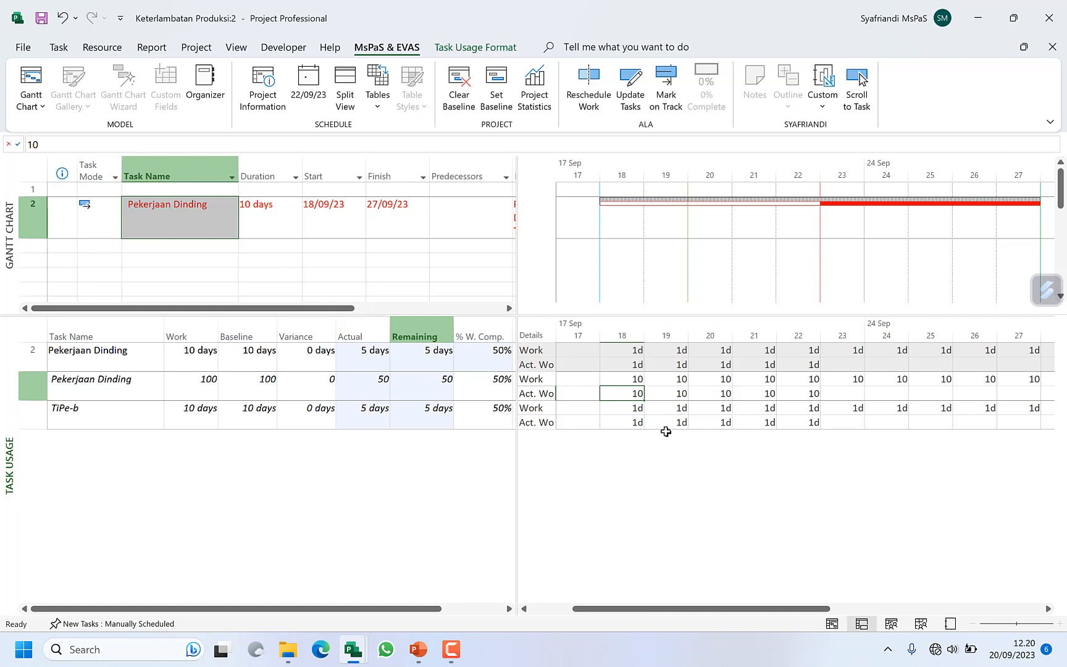
type("5")
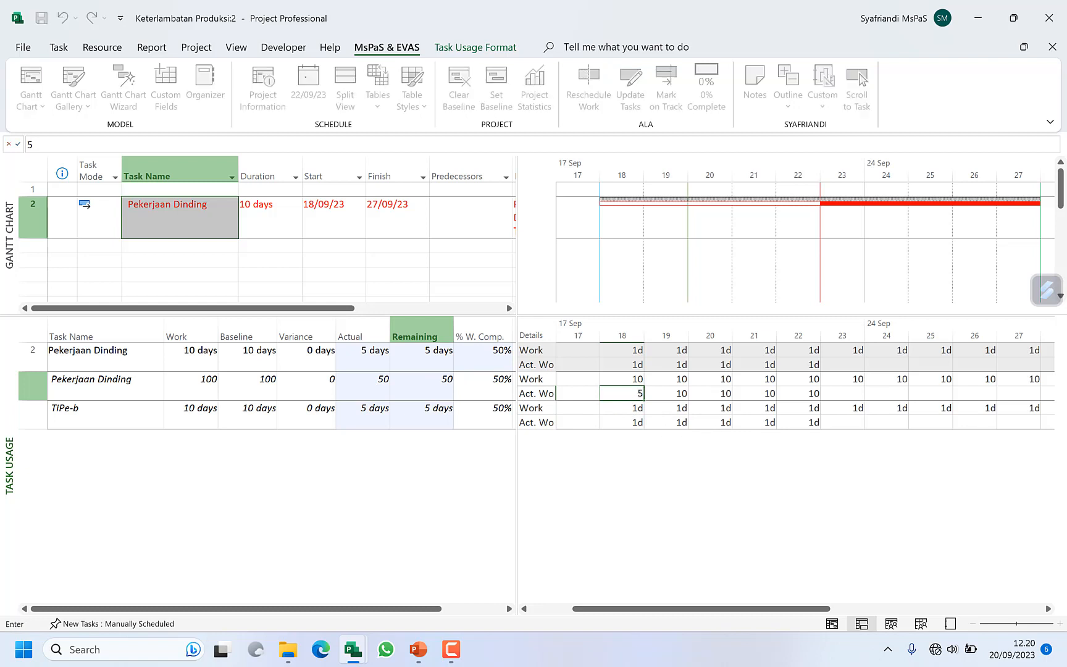
left_click(628, 412)
left_click(365, 390)
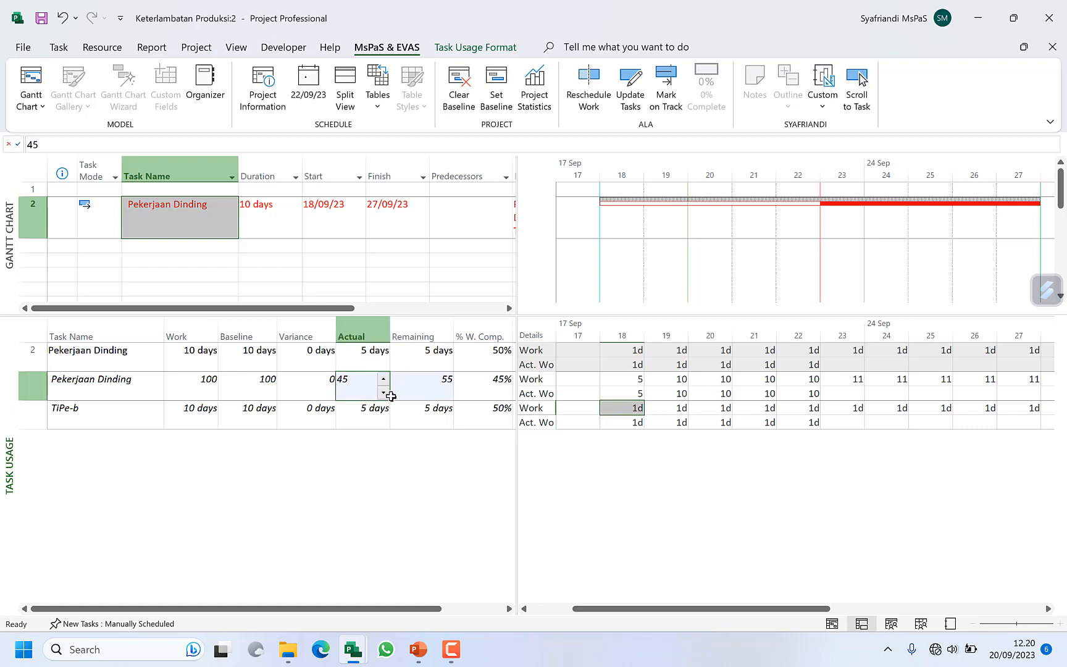
Step: Set the Pekerjaan Dinding material's actual work on 19 September to 8
left_click(621, 393)
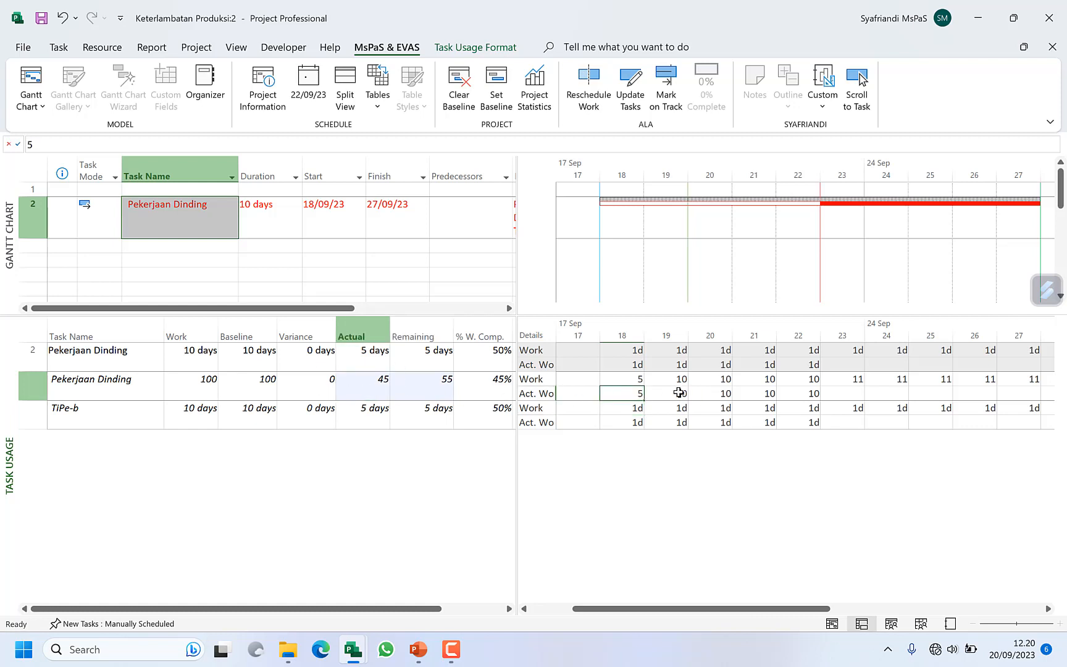
key("Right")
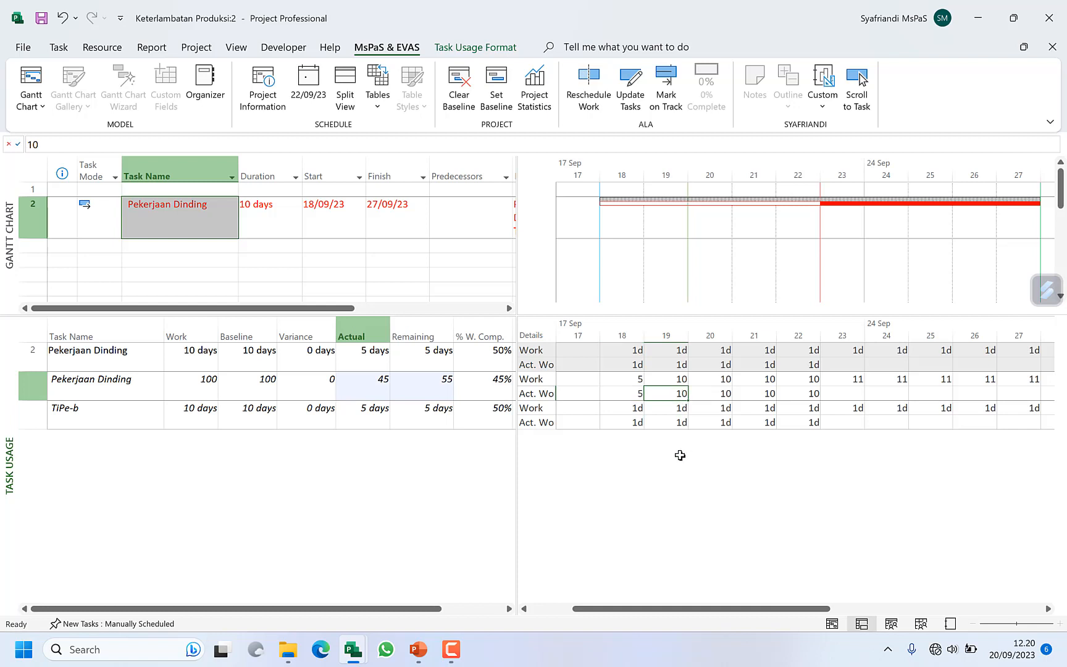
type("8")
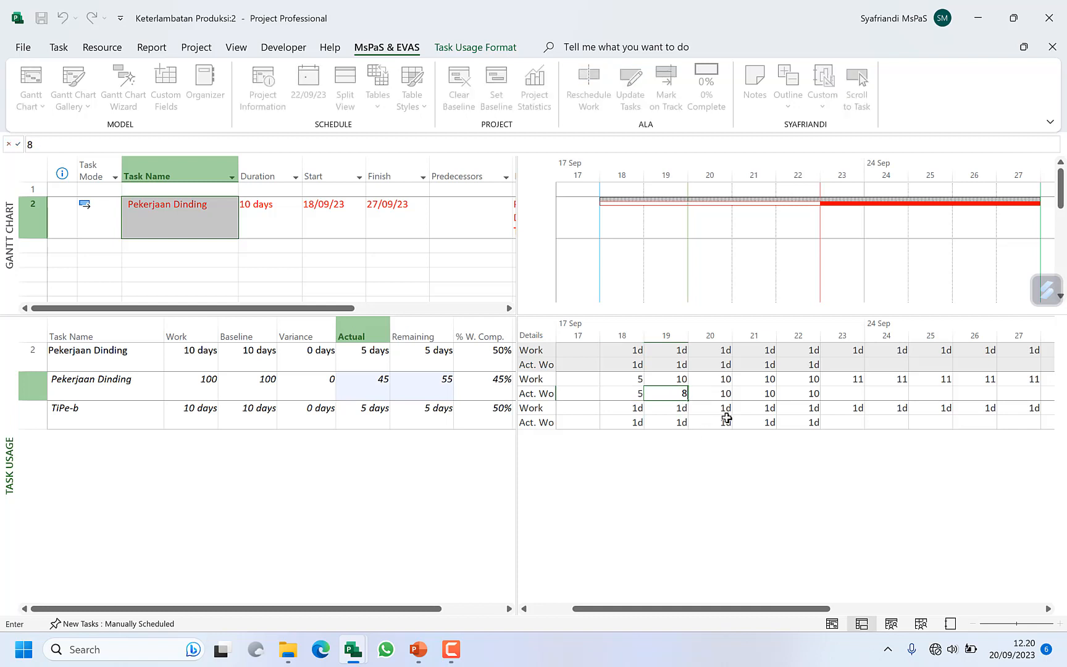
key("Return")
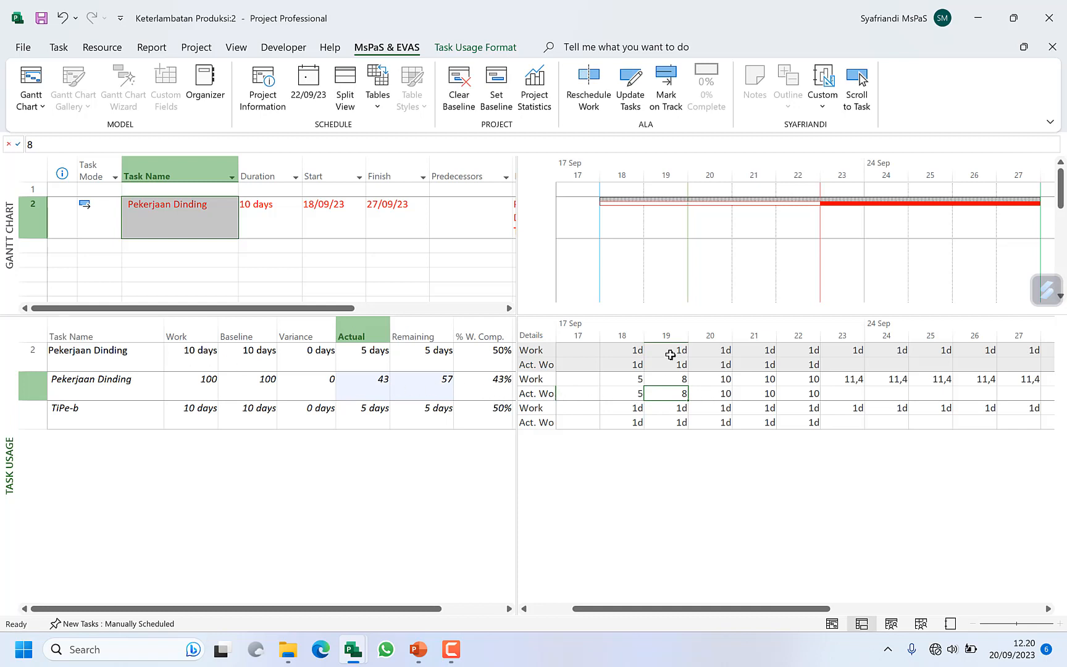
Step: Set the Pekerjaan Dinding material's actual work to 0 on 20 September and 12 on 22 September
left_click(710, 396)
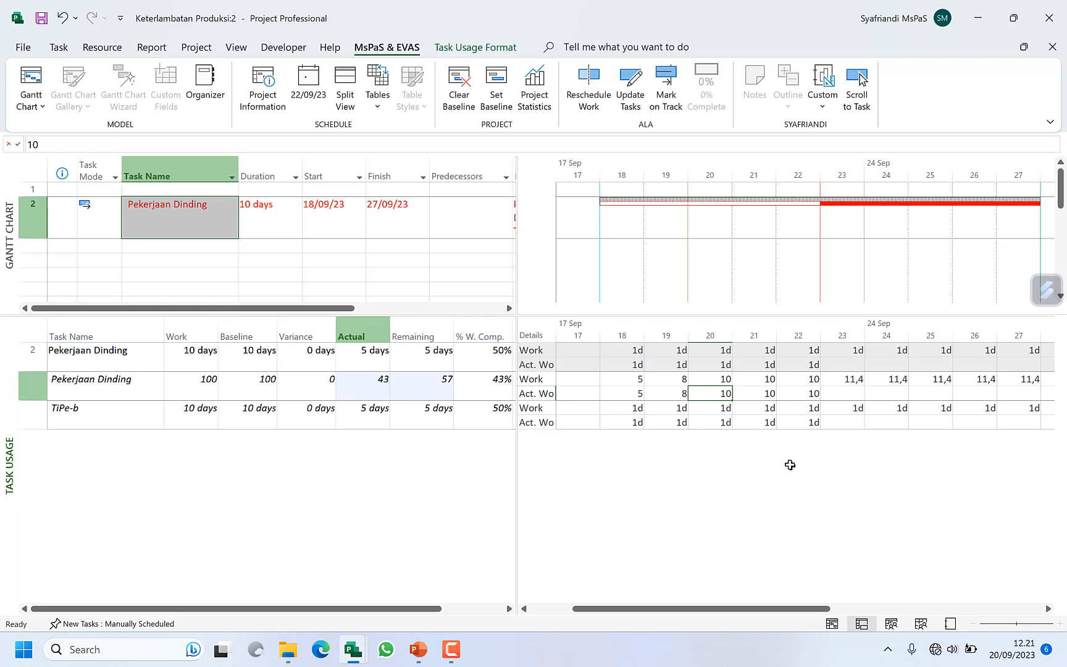
type("0")
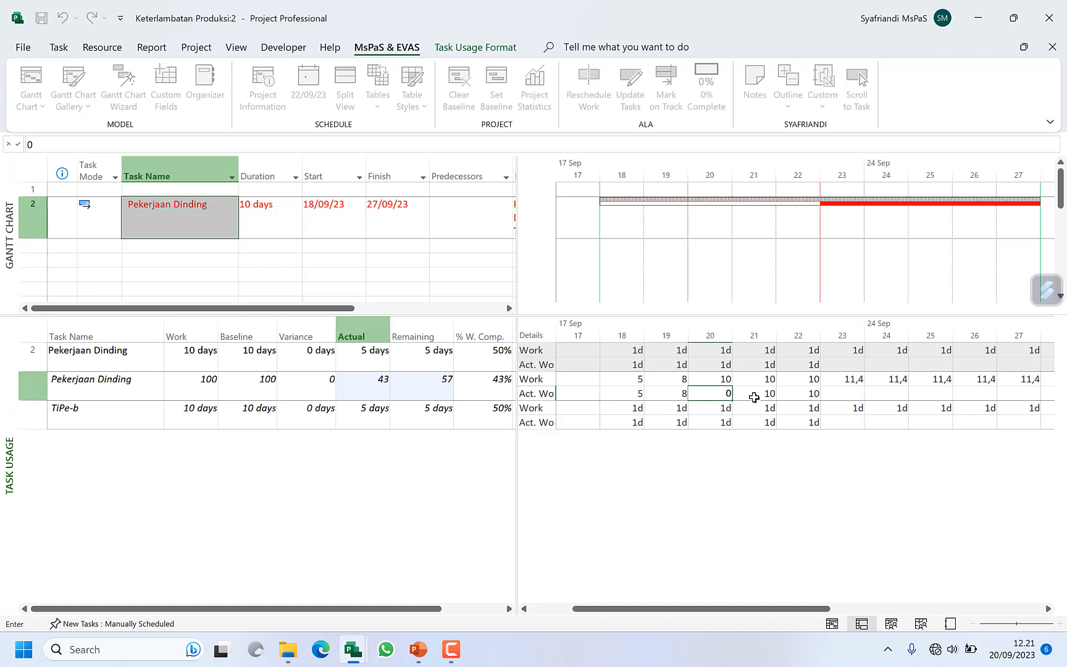
left_click(754, 397)
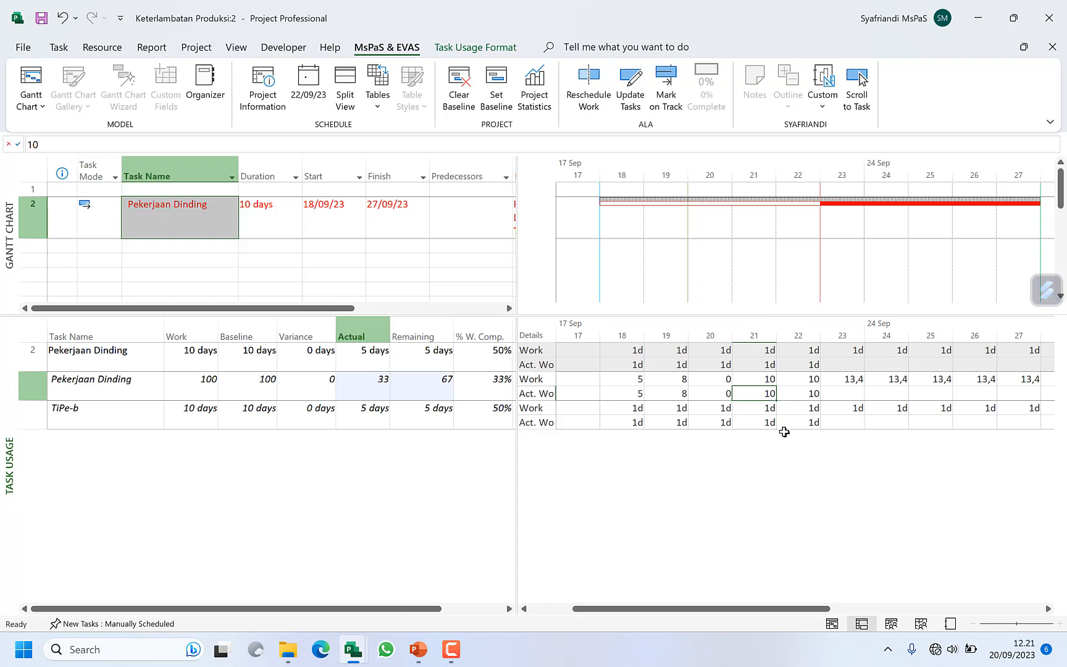
left_click(807, 399)
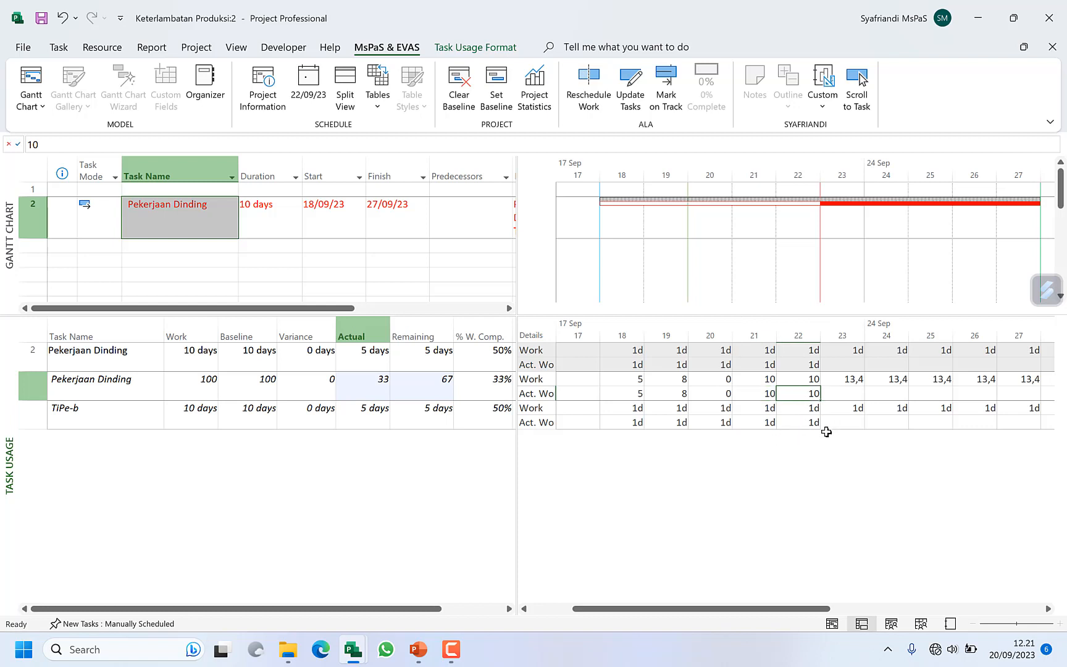
type("12")
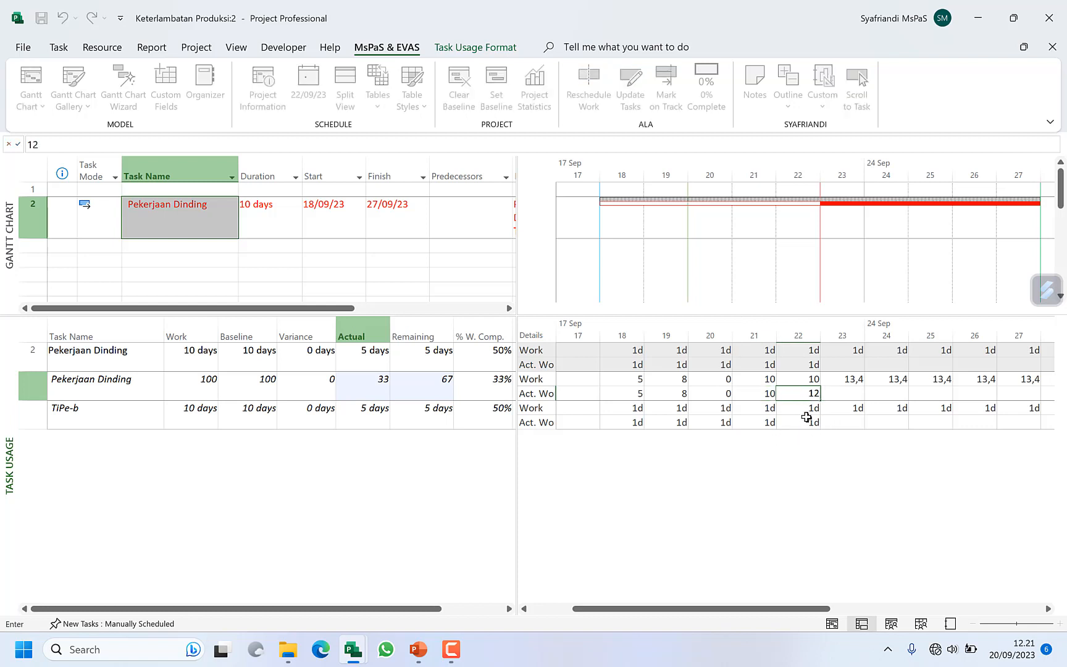
left_click(806, 420)
left_click(807, 393)
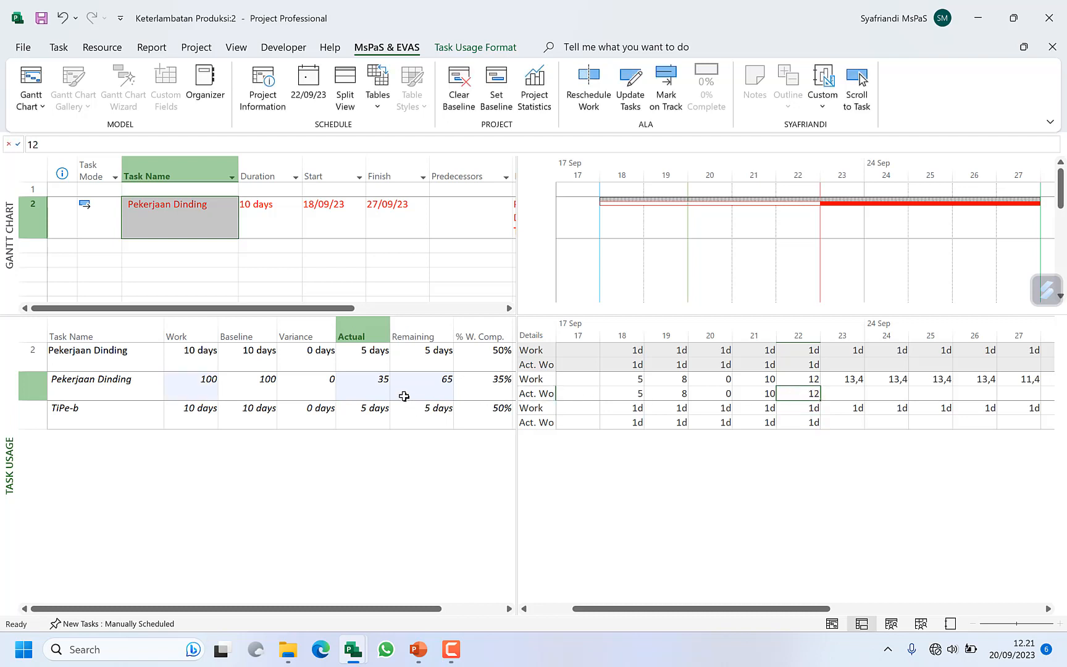
Step: Compare the Pekerjaan Dinding material's Baseline, Actual and Remaining work in the Task Usage table
left_click(373, 387)
left_click(373, 387)
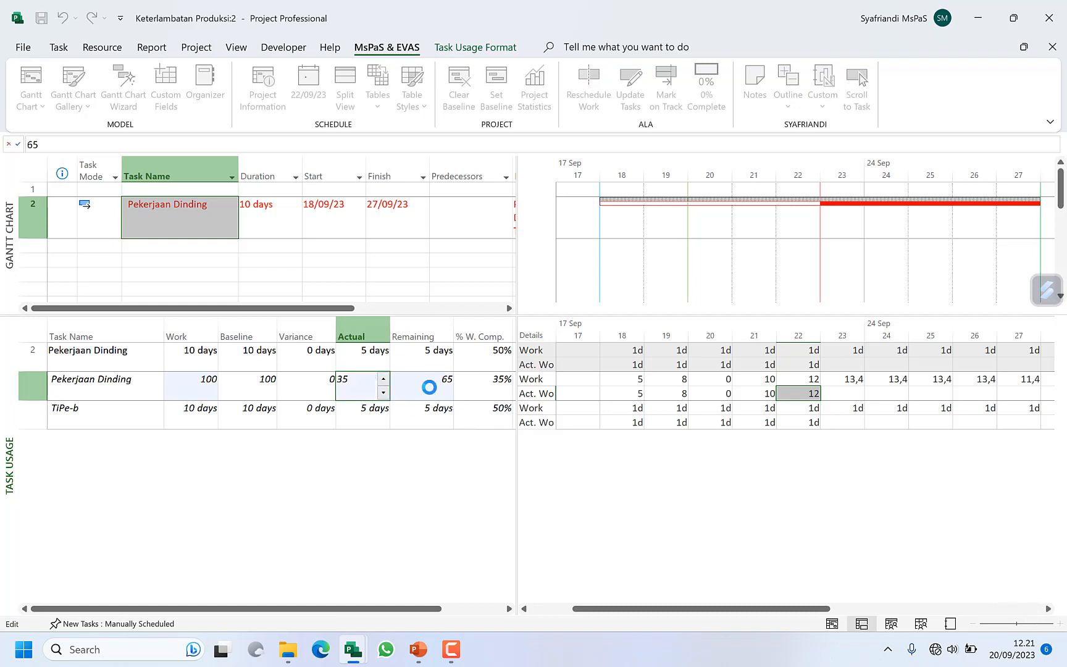
left_click(429, 384)
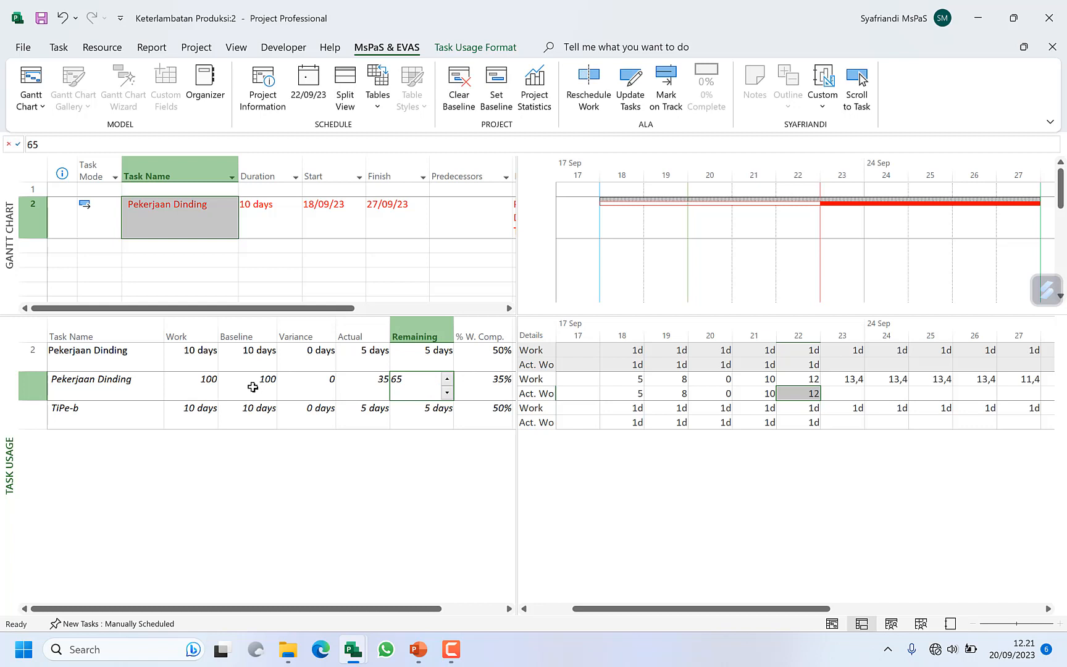
left_click(253, 387)
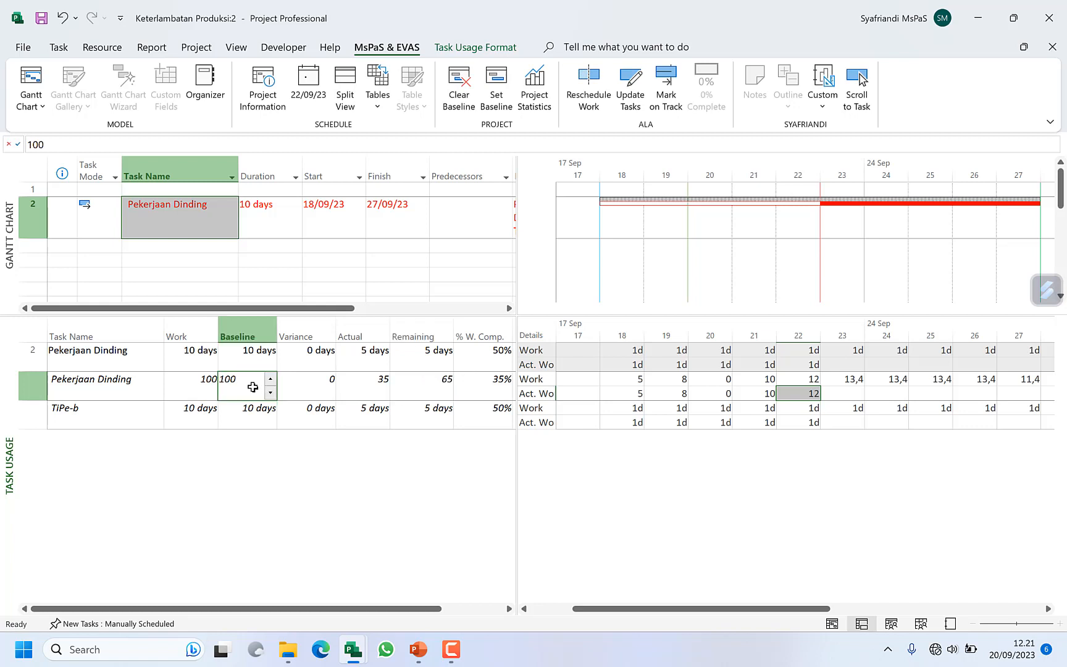
left_click(382, 384)
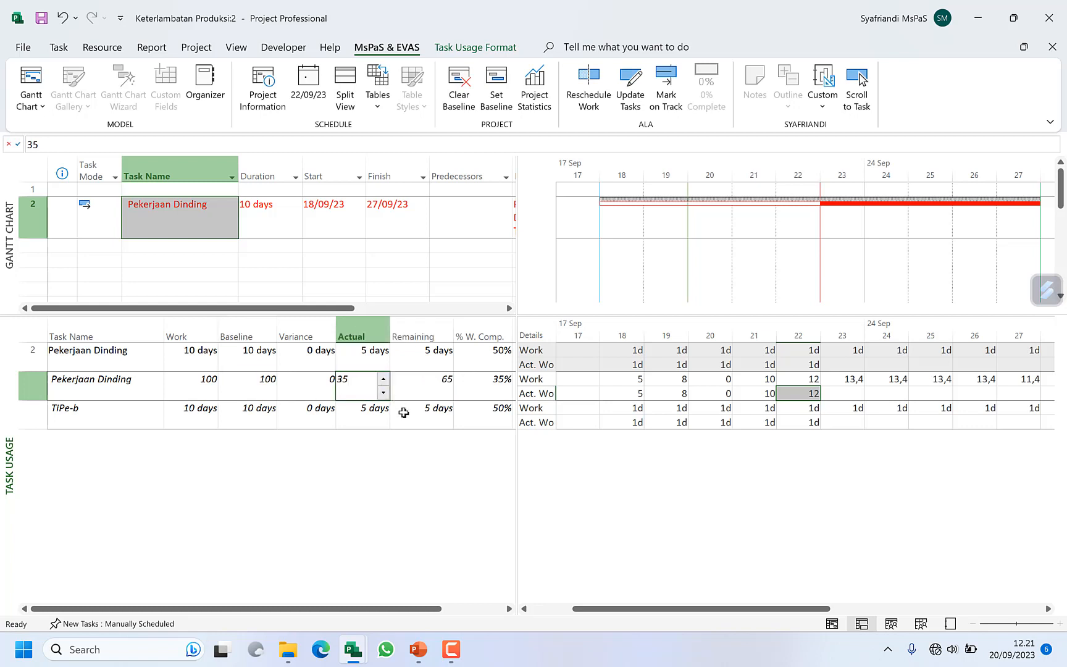
left_click(442, 391)
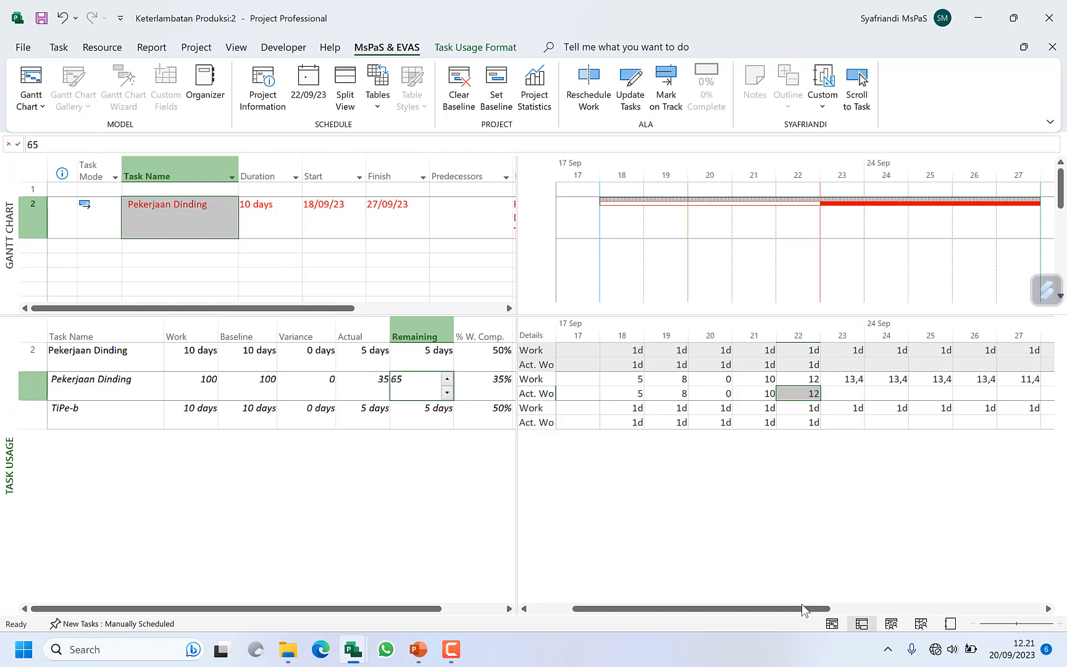
Step: Examine how the Pekerjaan Dinding material's remaining work is distributed over 23 to 27 September and compare it with its Actual total
left_click_drag(803, 613, 824, 613)
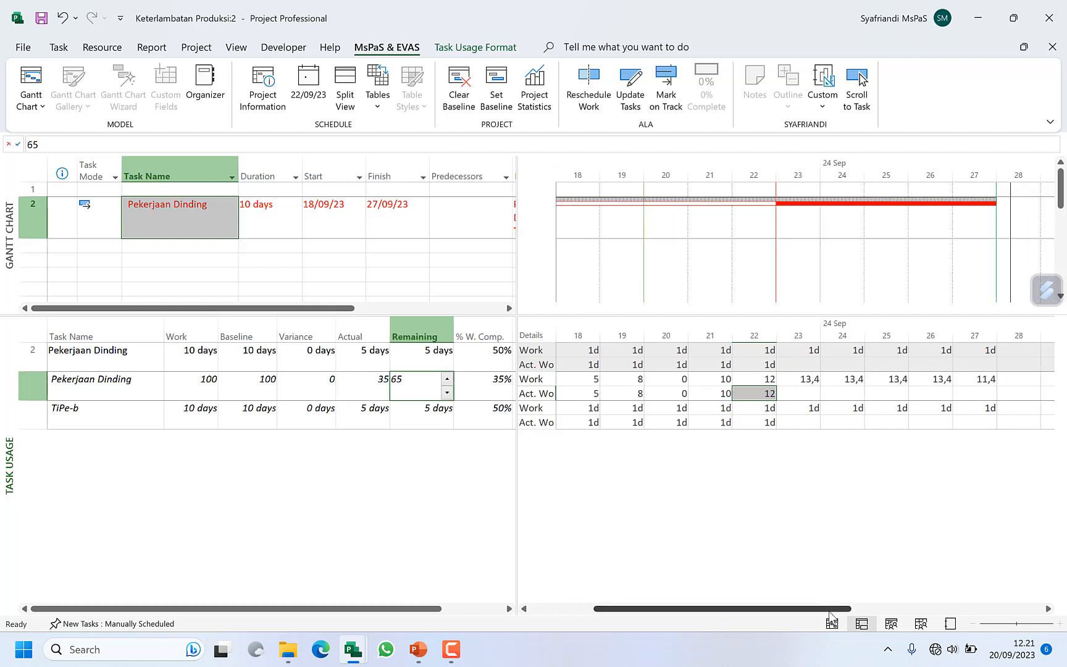
left_click_drag(806, 379, 956, 377)
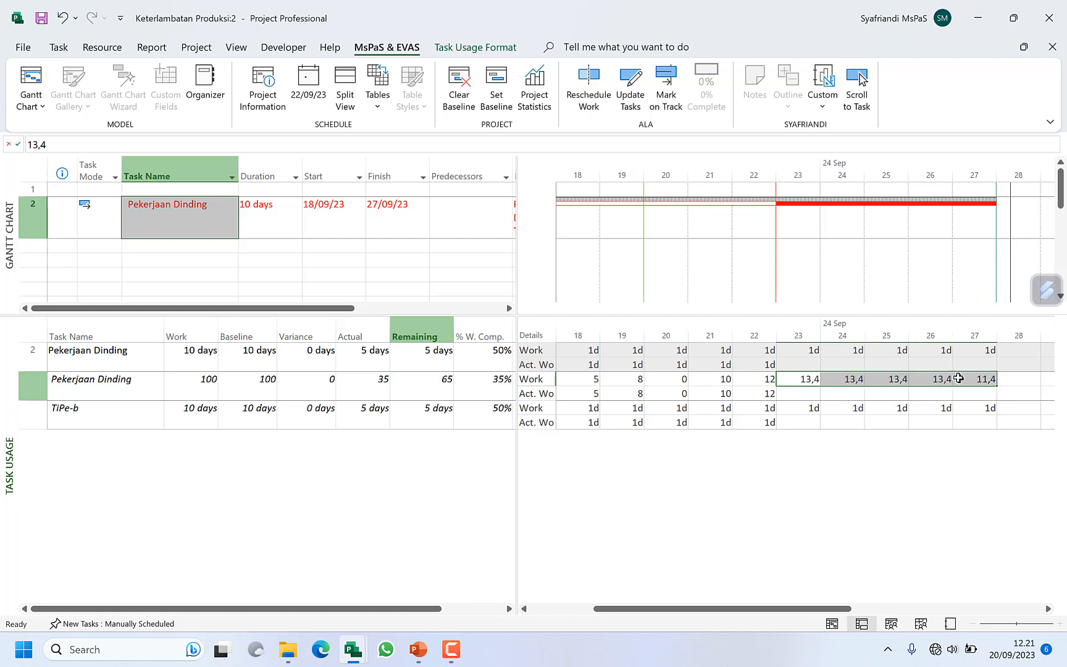
left_click(802, 410)
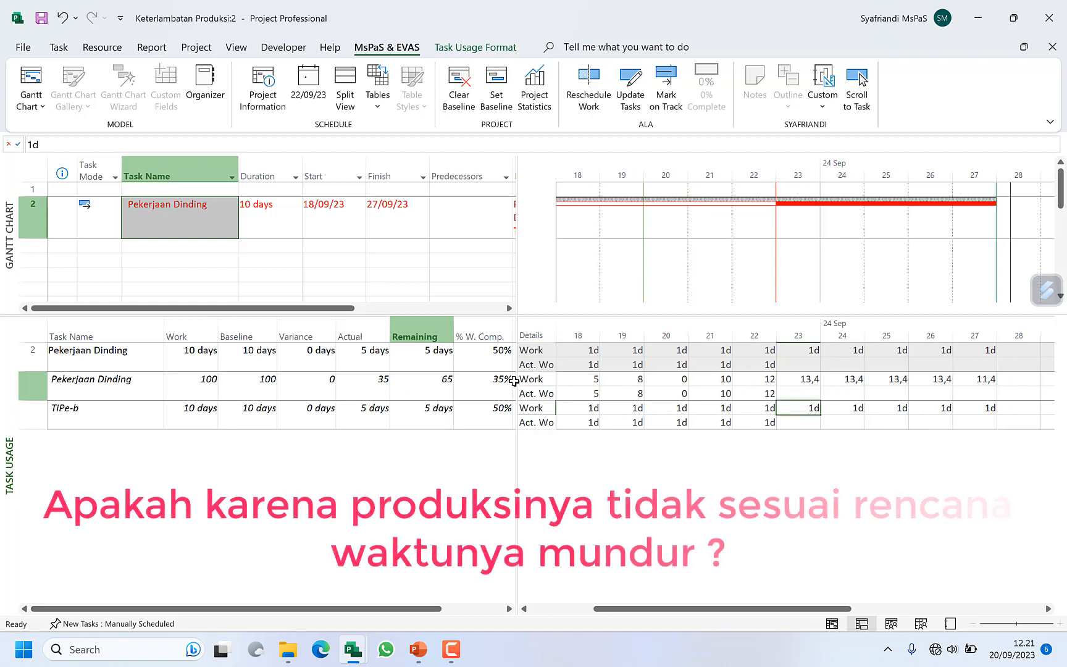
left_click_drag(518, 377, 586, 378)
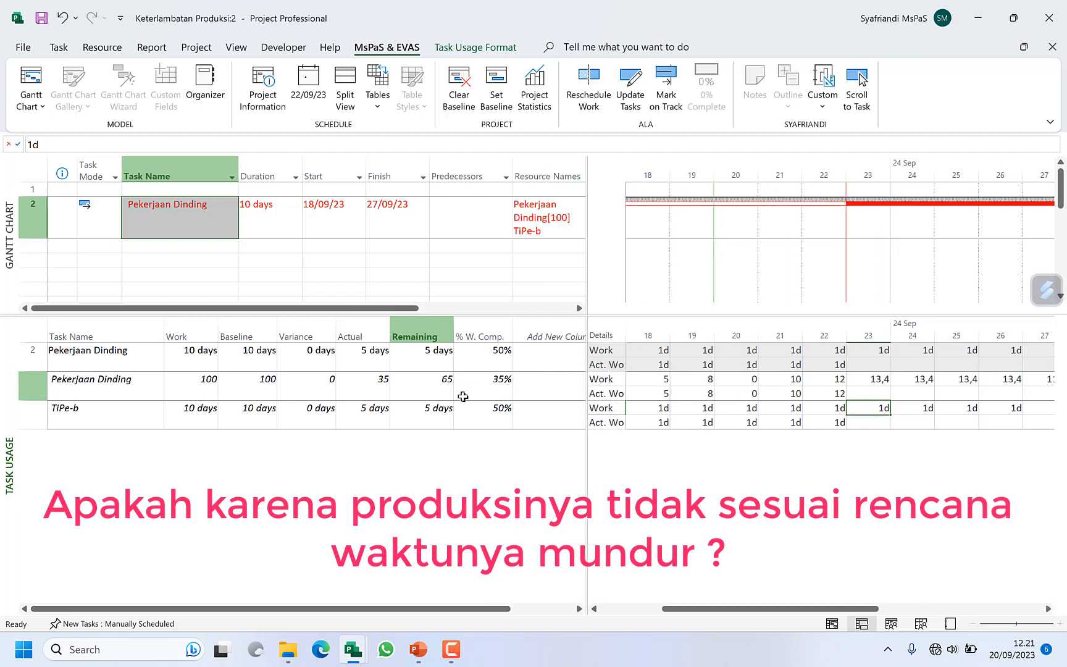
left_click(370, 386)
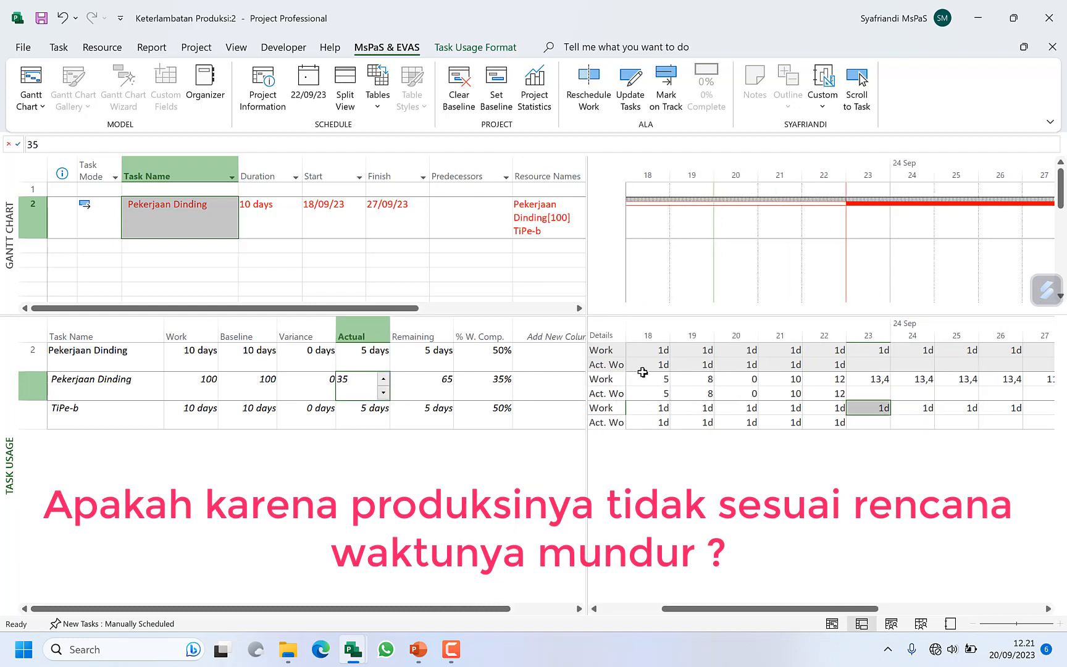
left_click_drag(587, 357, 467, 356)
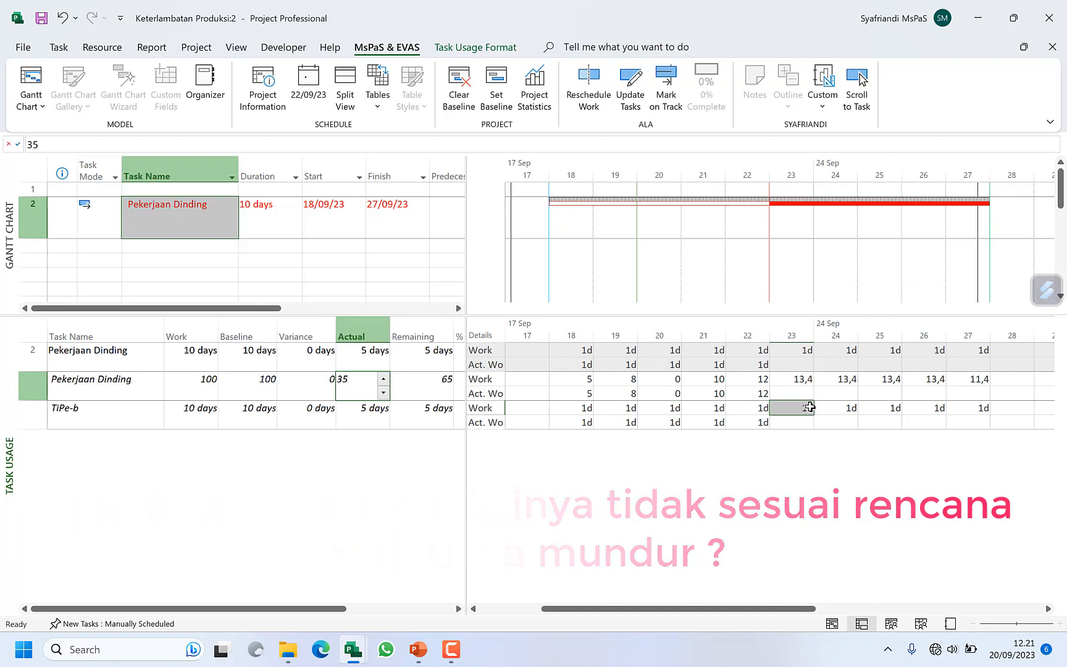
left_click_drag(815, 381, 978, 377)
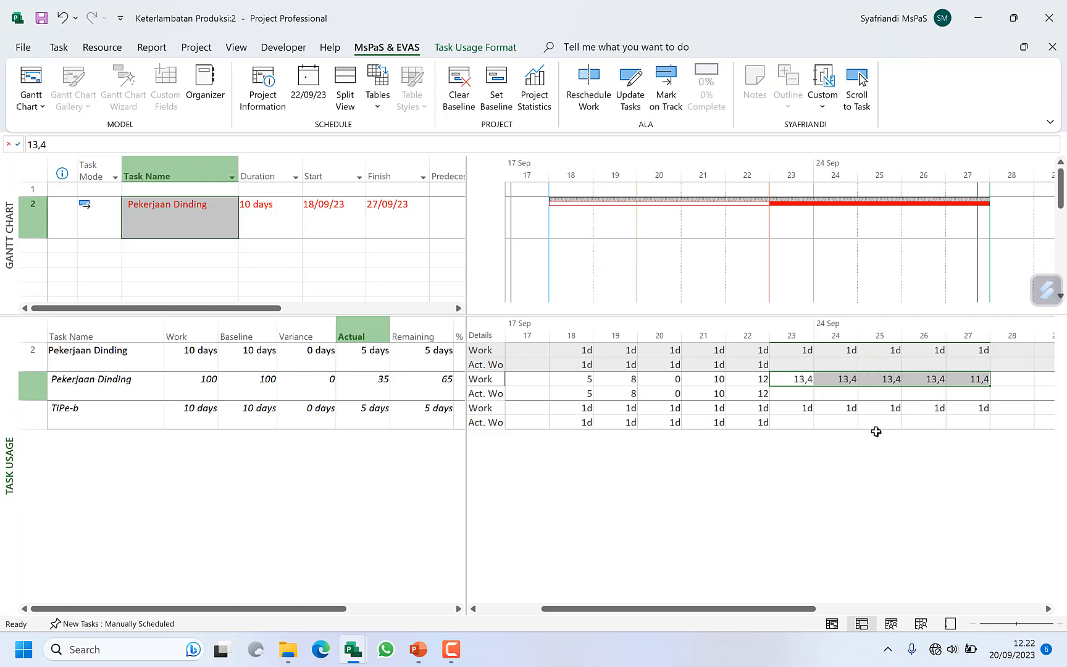
left_click(791, 397)
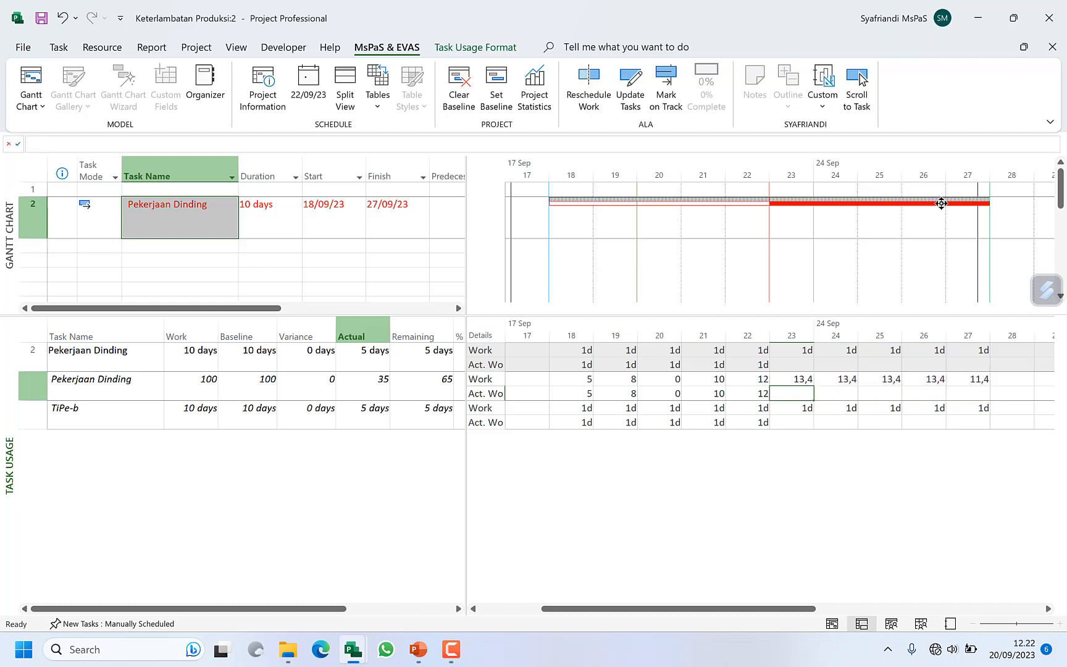
Step: Set the project status date to 26/09/23 and mark the Pekerjaan Dinding task on track
left_click(308, 83)
left_click(594, 307)
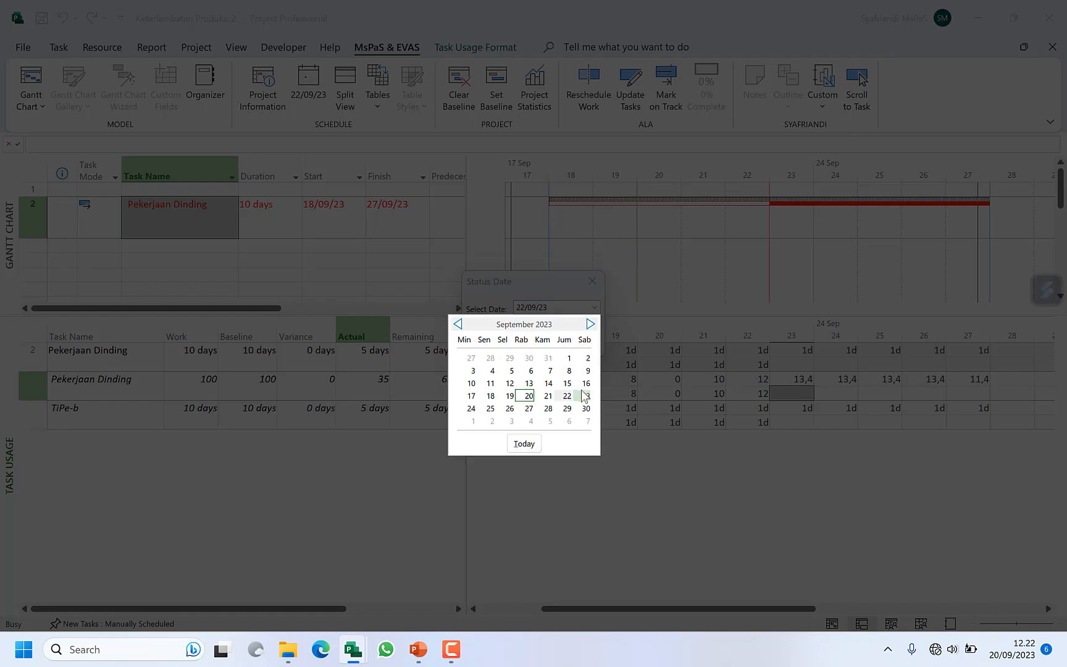
left_click(515, 410)
left_click(529, 341)
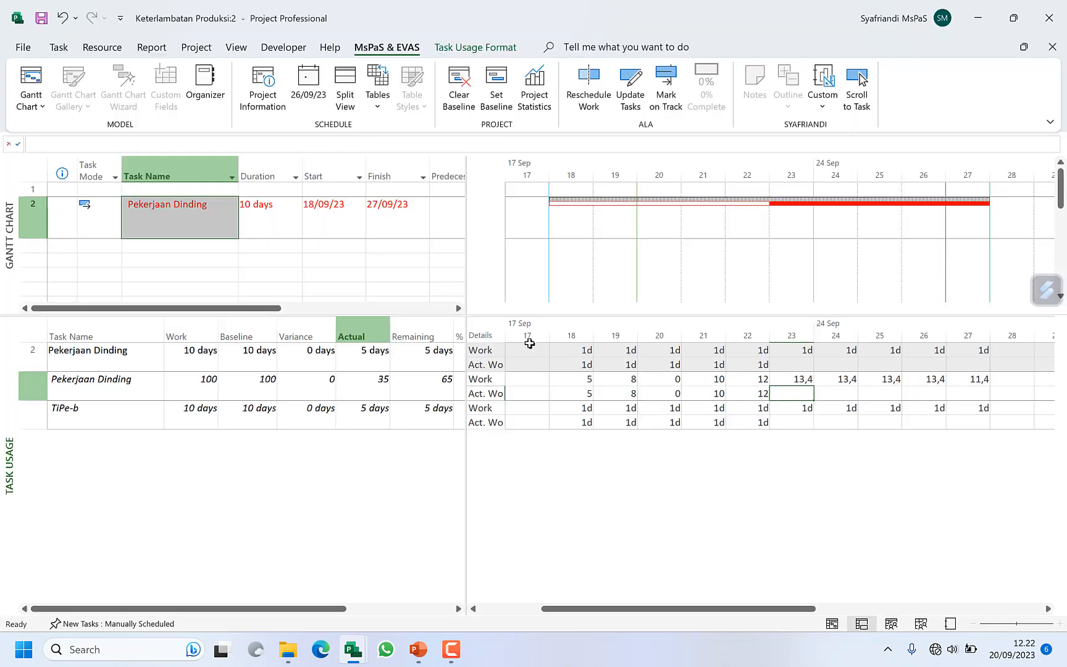
left_click(668, 92)
left_click(802, 422)
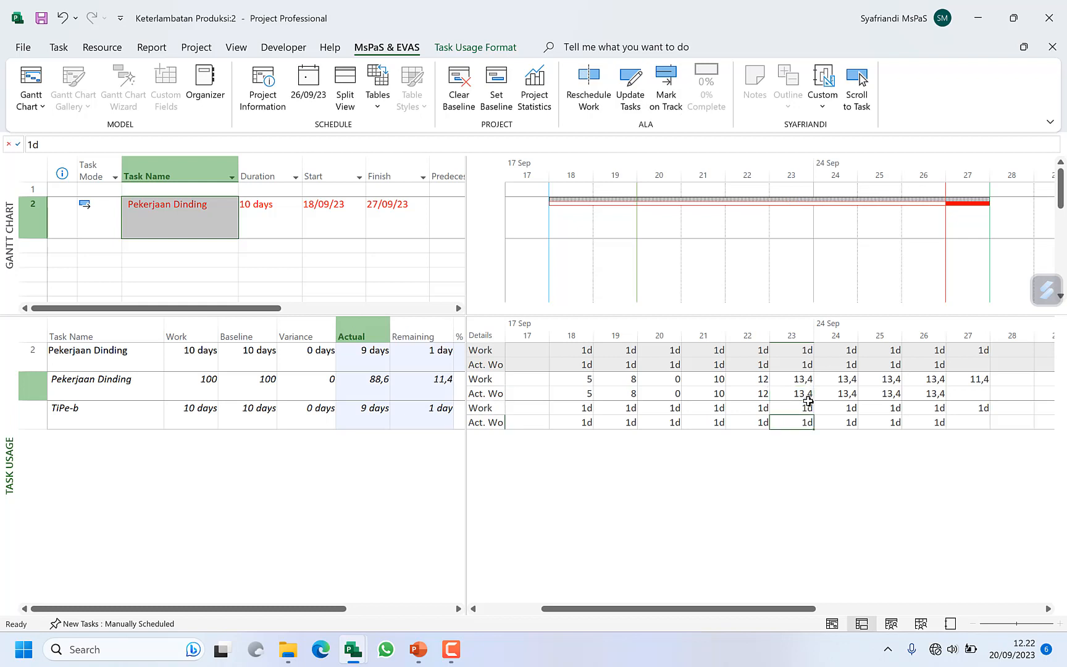
Step: Set the Pekerjaan Dinding material's actual work to 10 on each day from 23 to 26 September
left_click(808, 397)
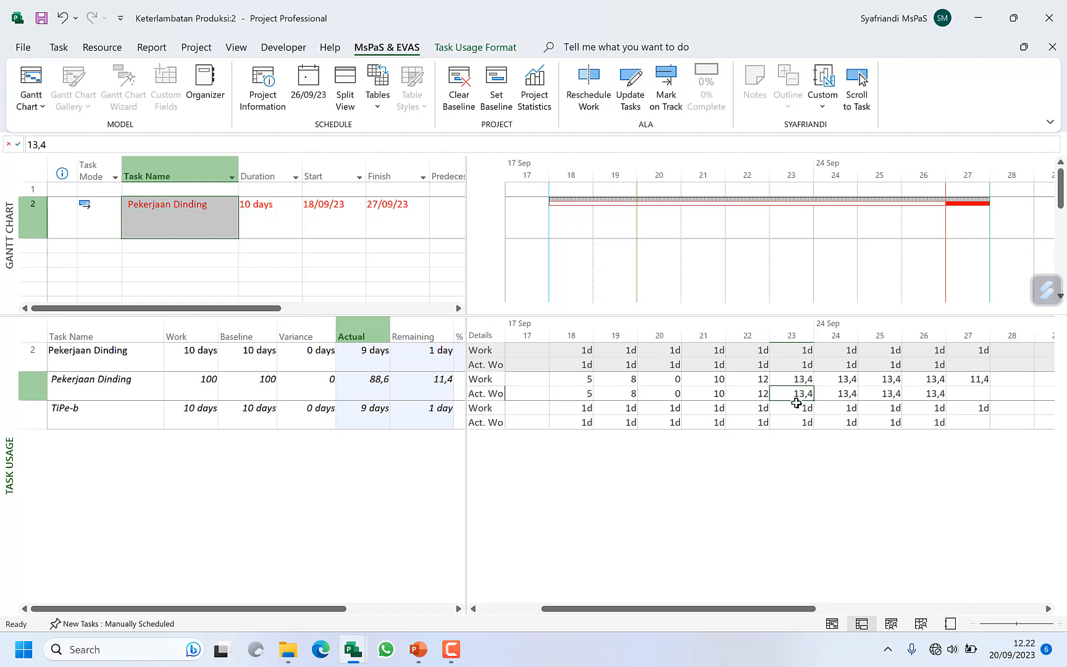
type("10")
key("Tab")
type("10")
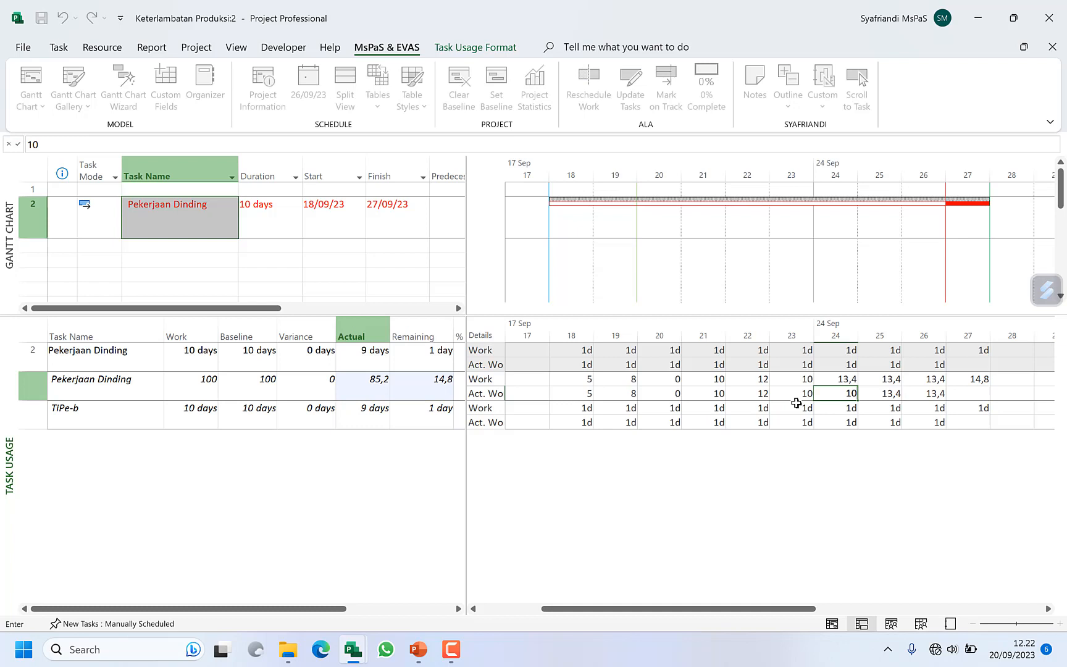
key("Tab")
type("10")
key("Tab")
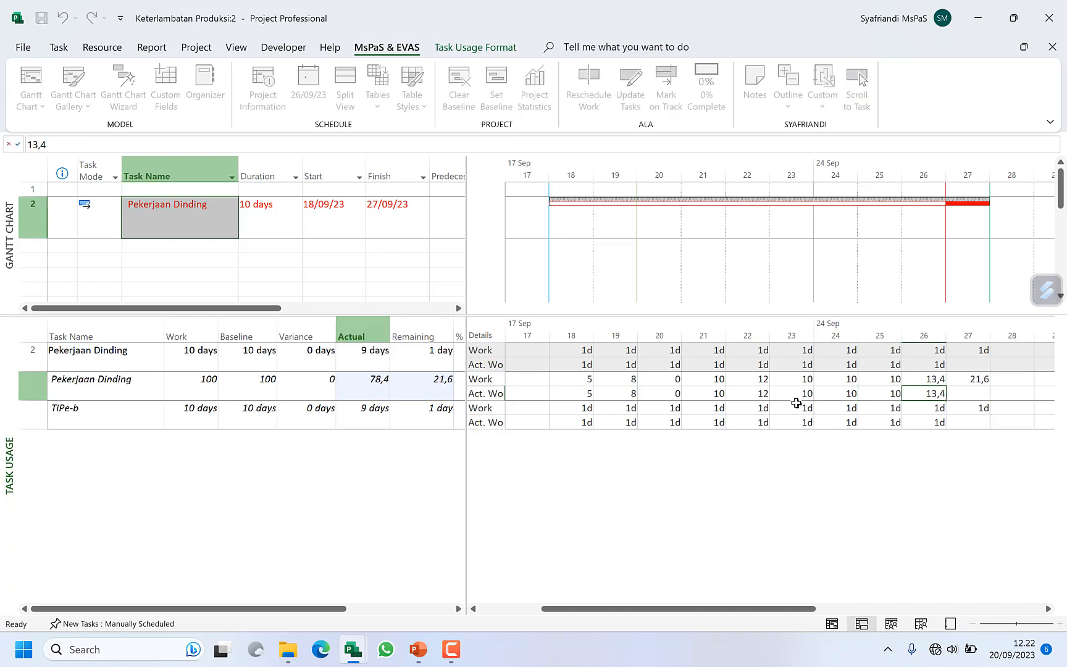
type("10")
key("Tab")
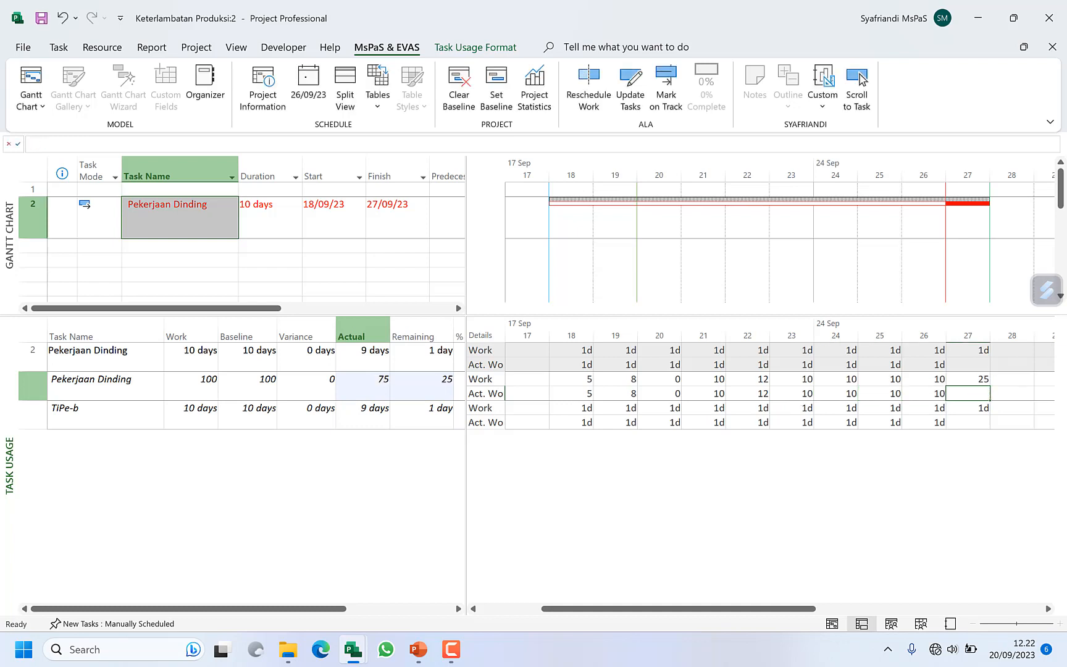
Step: Compare the material's work scheduled on 27 September with the daily wall production capacity given on the PowerPoint slide "Misalnya"
left_click(1048, 608)
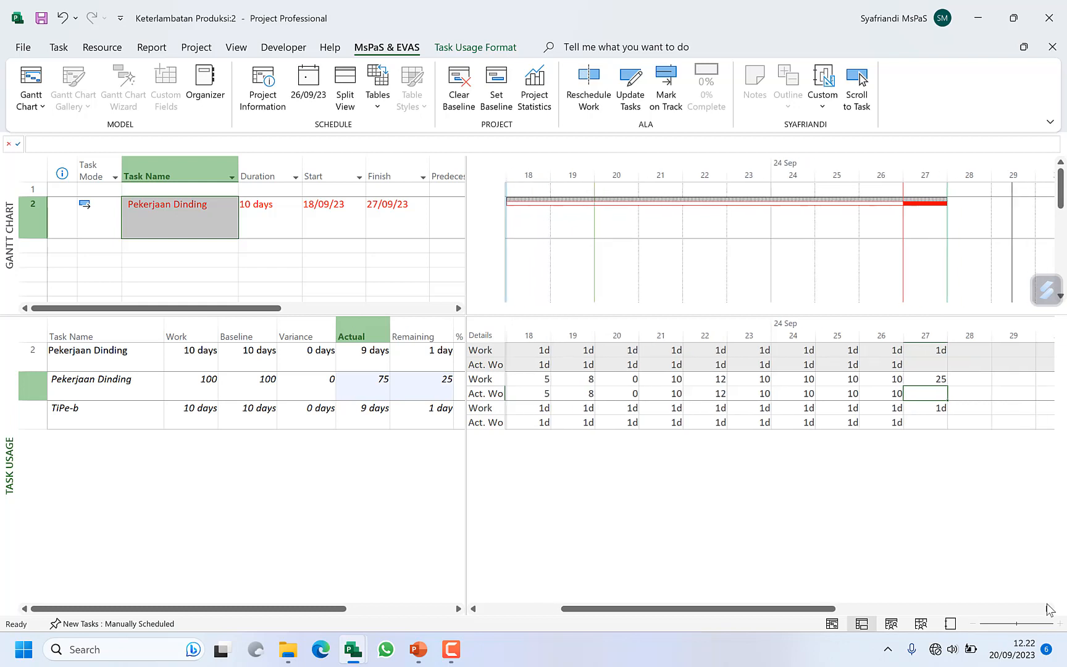
left_click(1048, 608)
left_click(1047, 608)
left_click(840, 378)
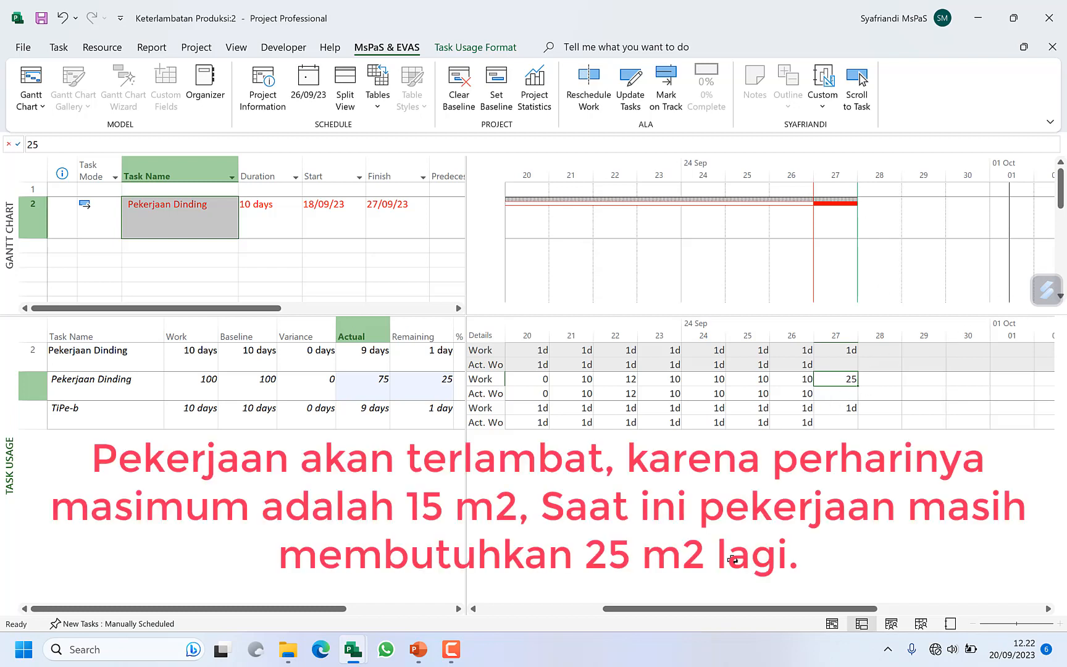
left_click(418, 649)
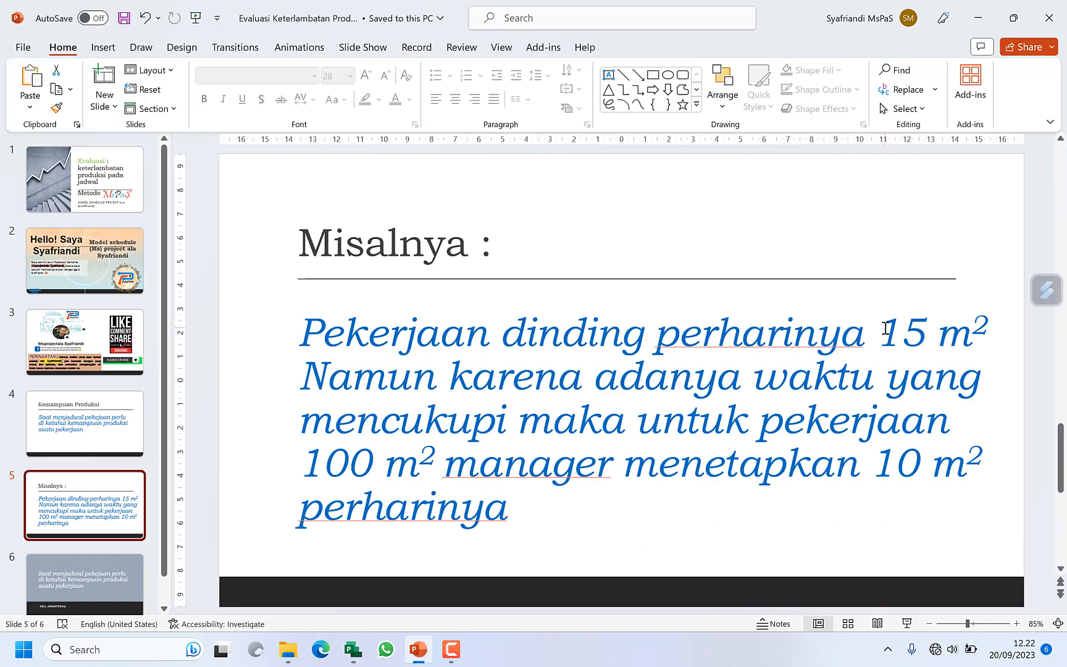
left_click_drag(885, 329, 991, 324)
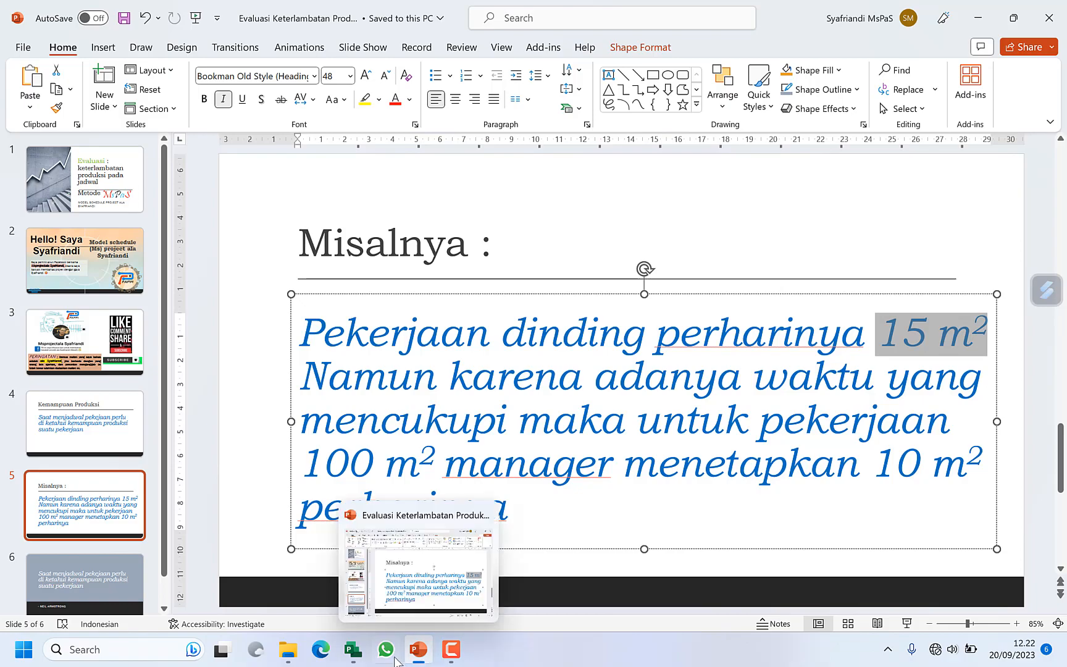
Step: Switch back to the Keterlambatan Produksi:2 window in Project and set the Pekerjaan Dinding task's remaining work to 2 days
mouse_move(353, 655)
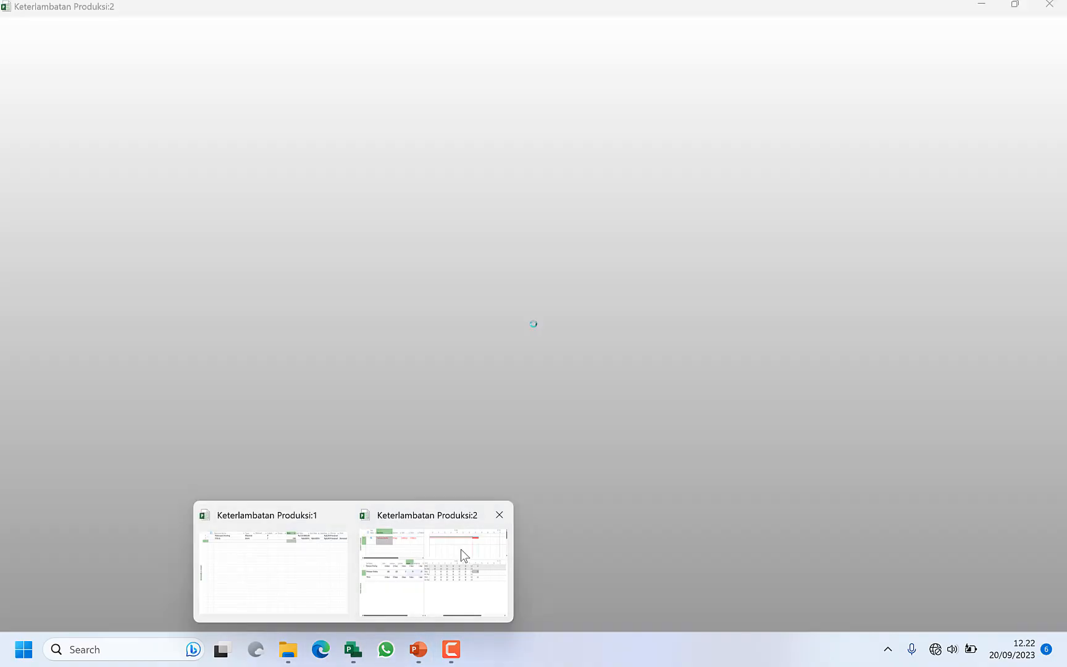
left_click(461, 549)
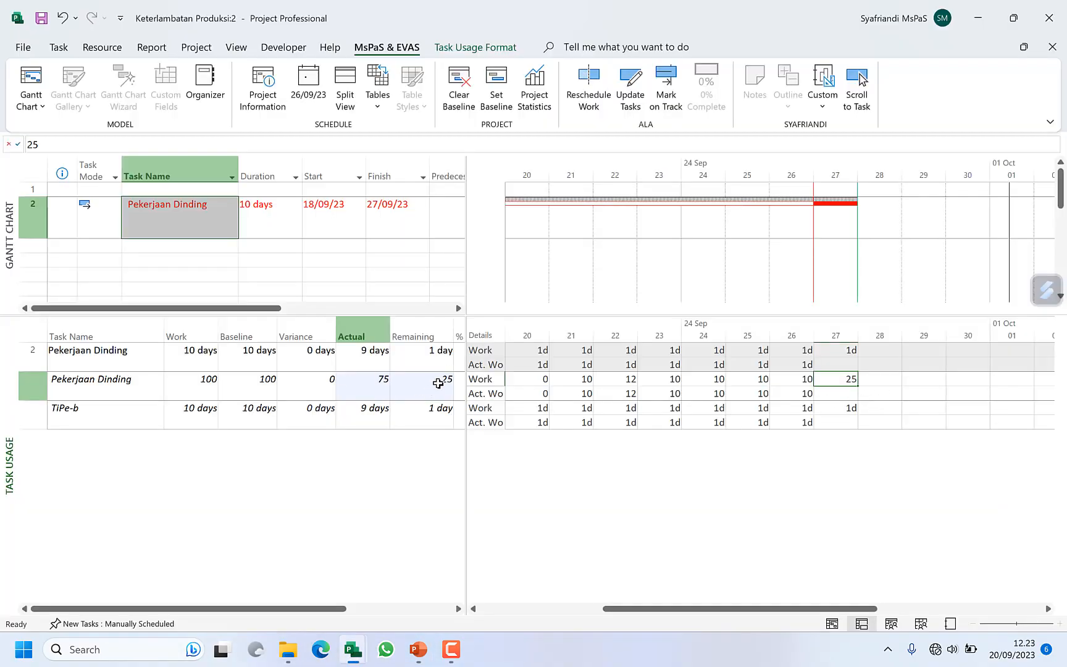
left_click_drag(464, 365, 559, 365)
left_click(450, 357)
left_click(447, 349)
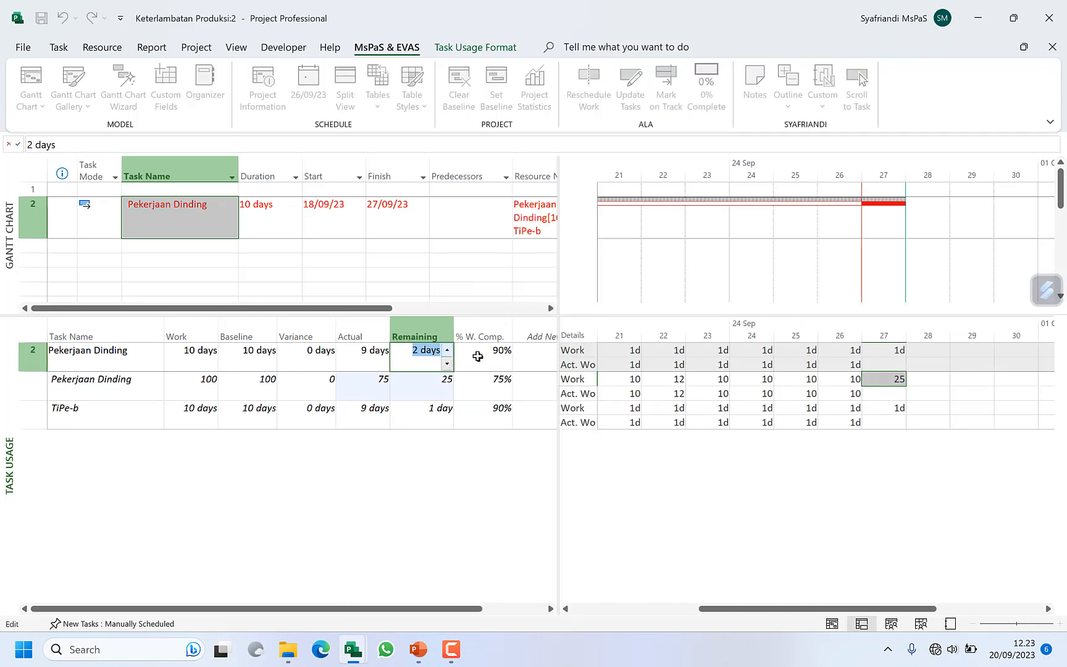
left_click(839, 379)
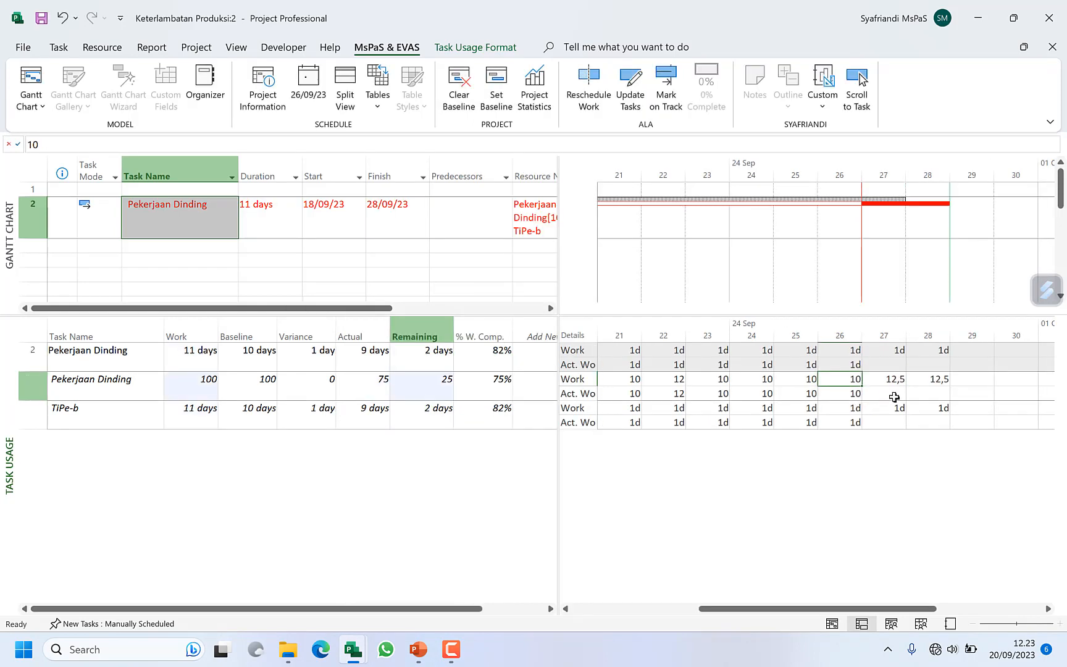
Step: Review the Pekerjaan Dinding material's daily work from 18 to 28 September, including the portions rescheduled on the last two days
left_click_drag(889, 378, 922, 379)
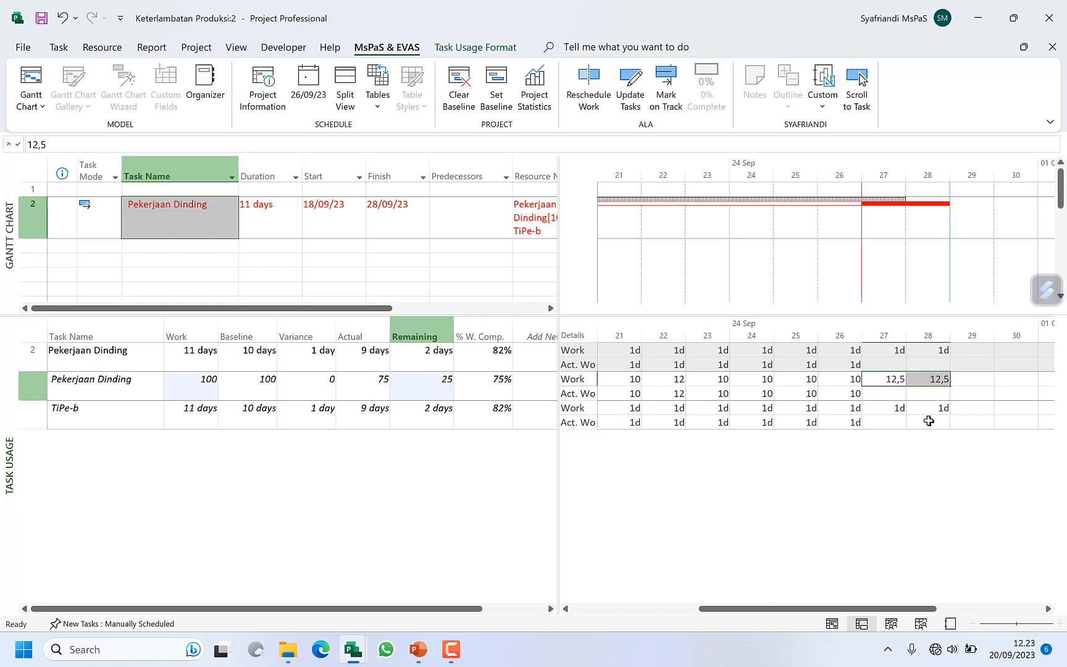
left_click(895, 420)
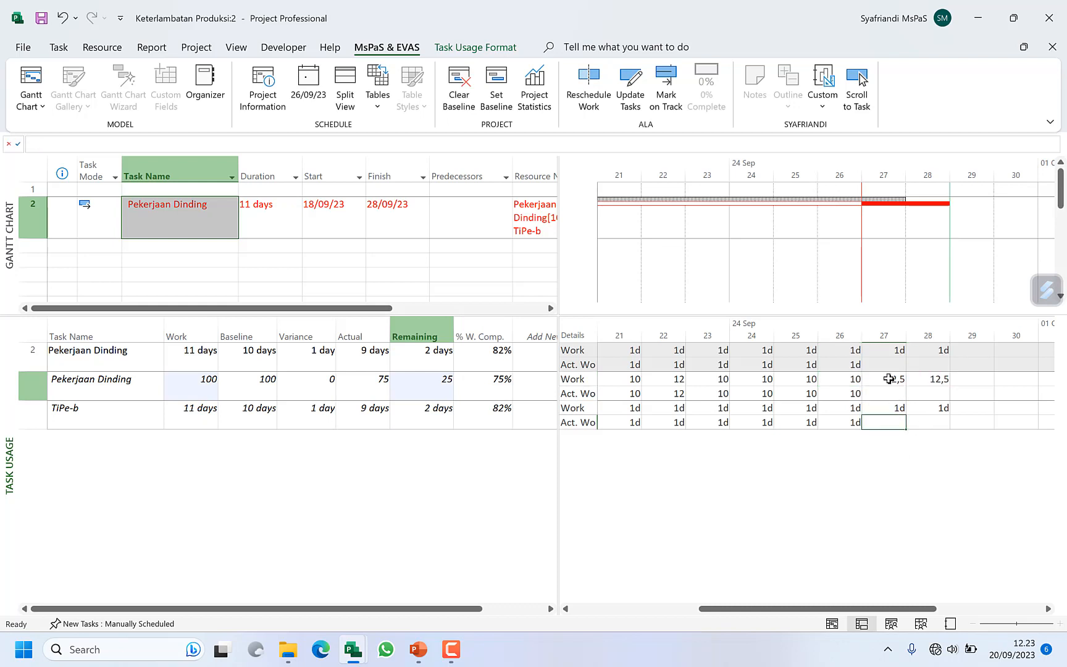
left_click_drag(888, 379, 926, 379)
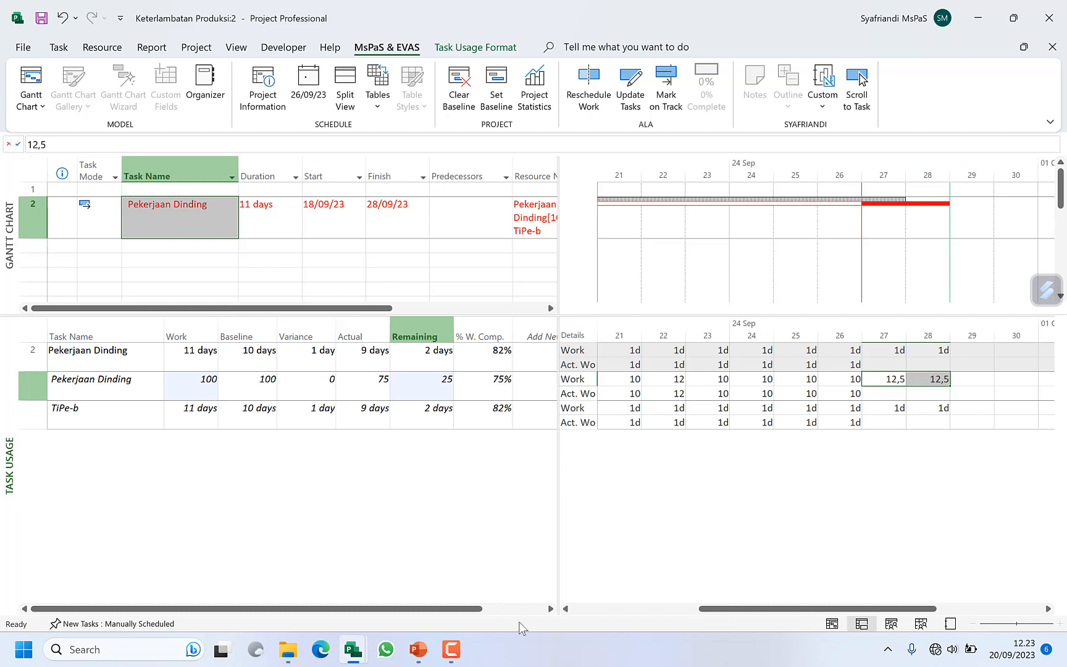
left_click(896, 398)
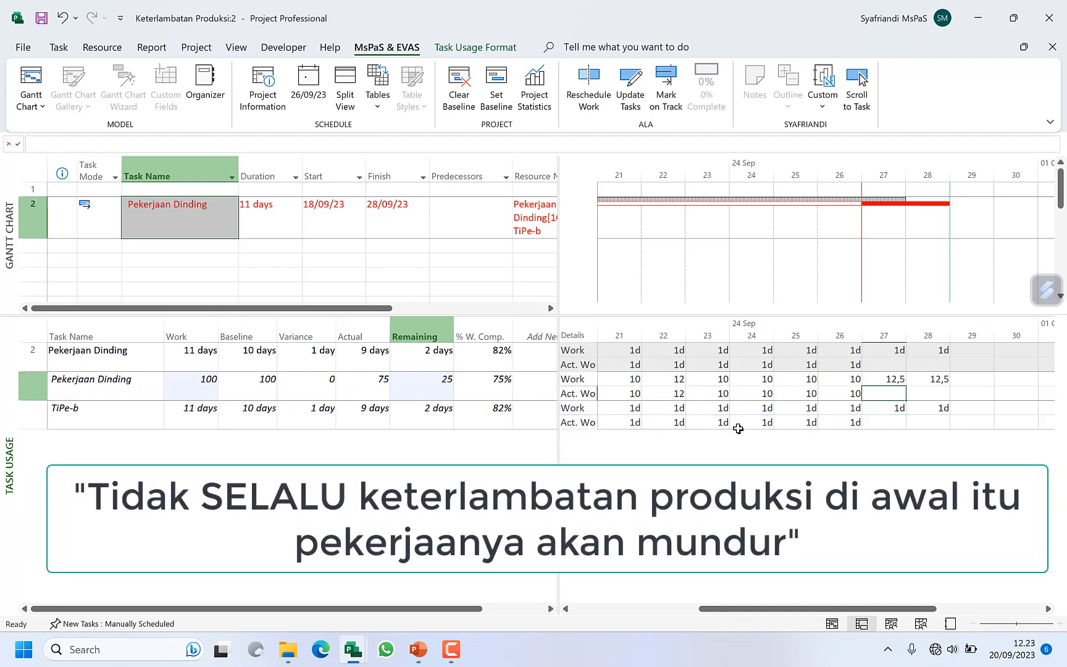
left_click_drag(811, 614, 730, 614)
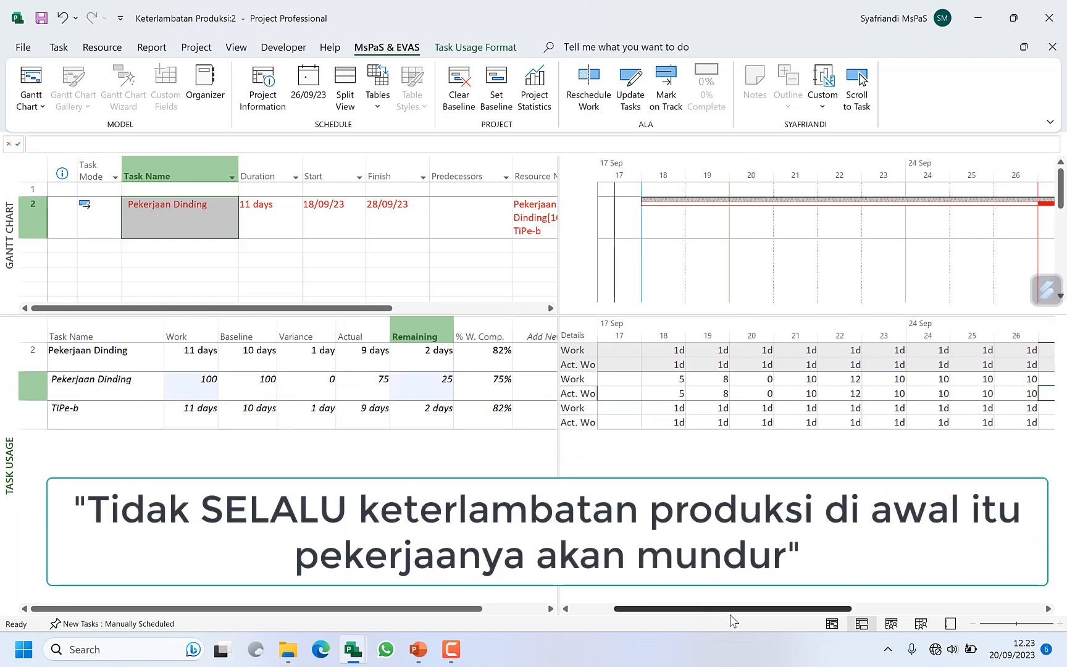
left_click(673, 379)
left_click_drag(672, 379, 895, 380)
left_click_drag(795, 608, 865, 628)
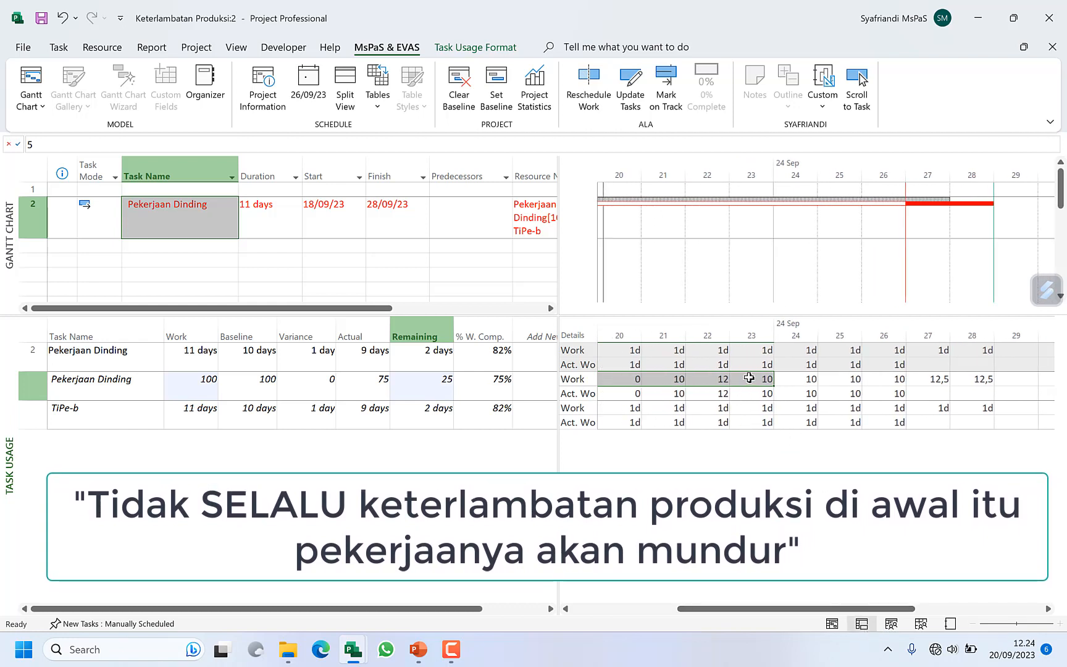
left_click_drag(750, 378, 977, 377)
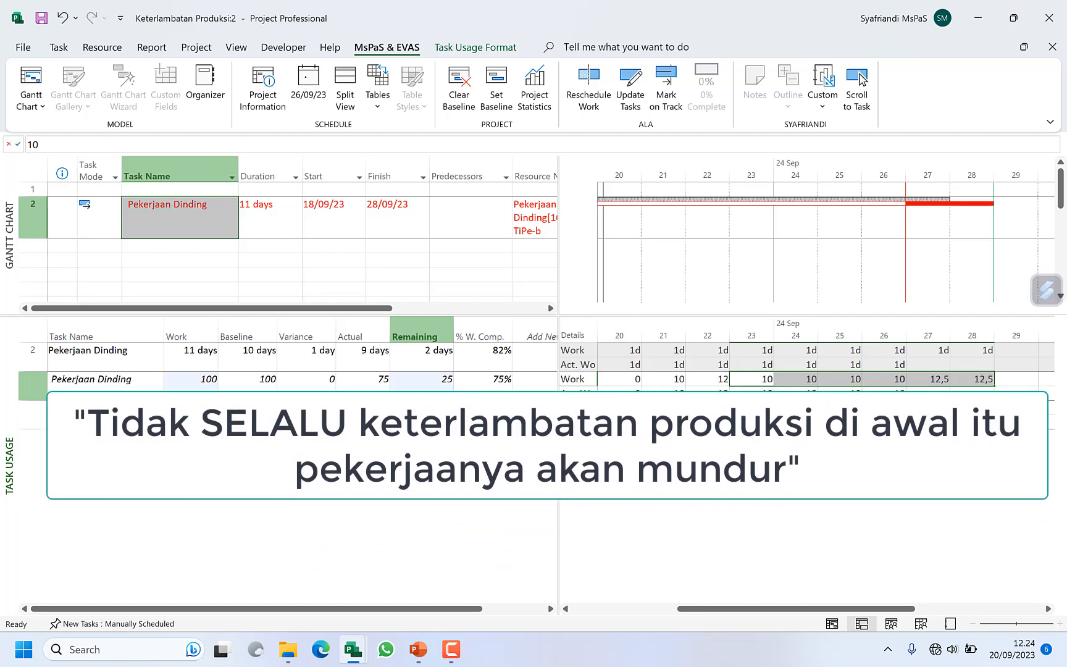
Step: Switch to the PowerPoint presentation and show slide 3 with the channel information and the PERINGATAN notice
left_click(420, 648)
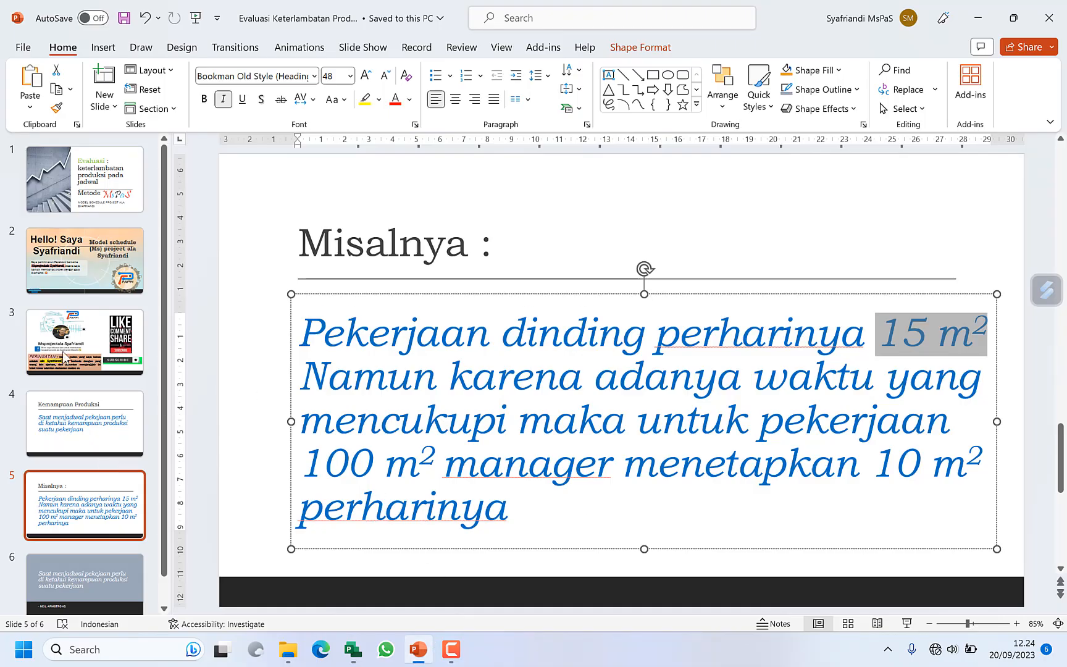
left_click(68, 329)
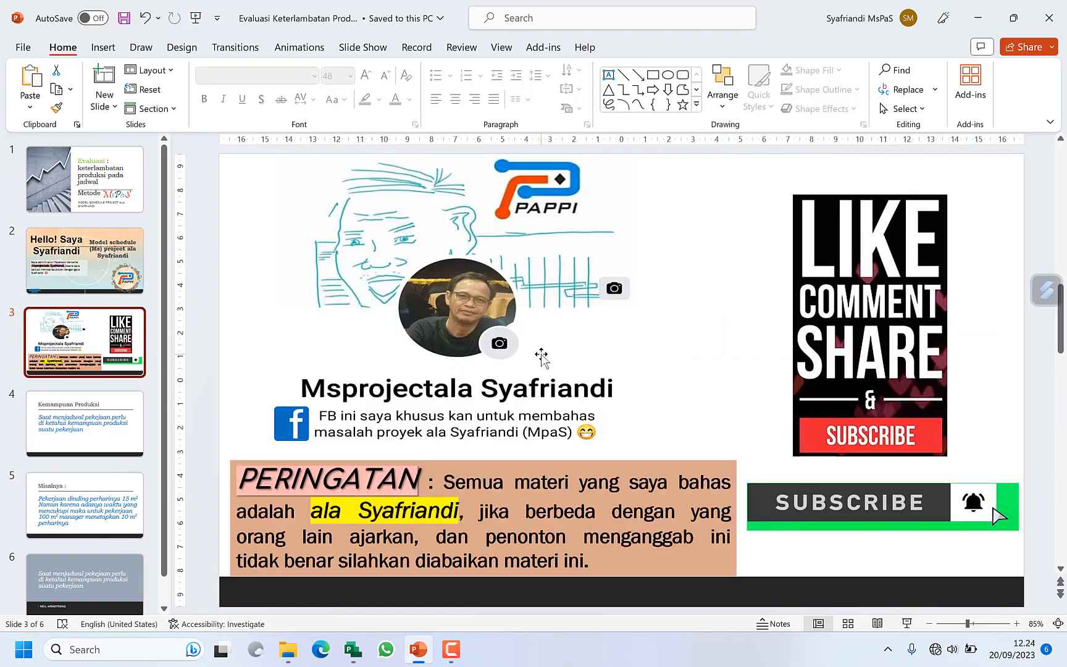